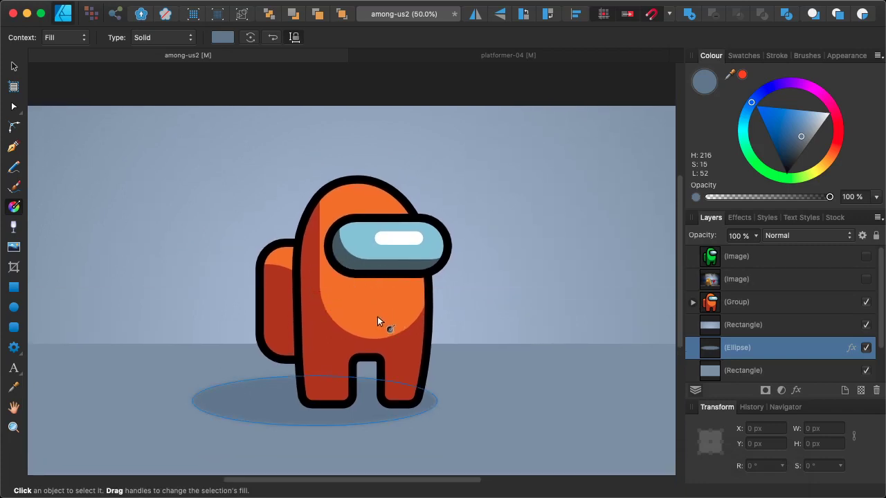
- Select the orange crewmate group, then pan around the platformer-04 sprite sheet
click(724, 306)
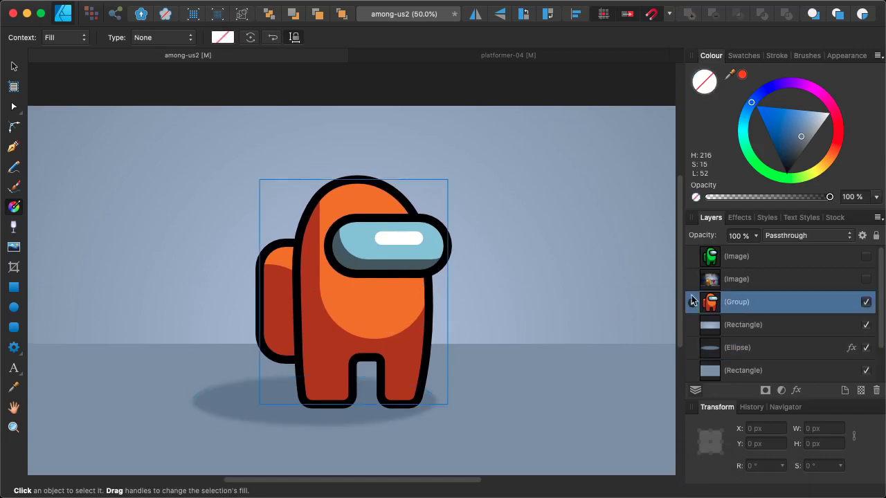
click(452, 60)
scroll(400, 273, up, 3)
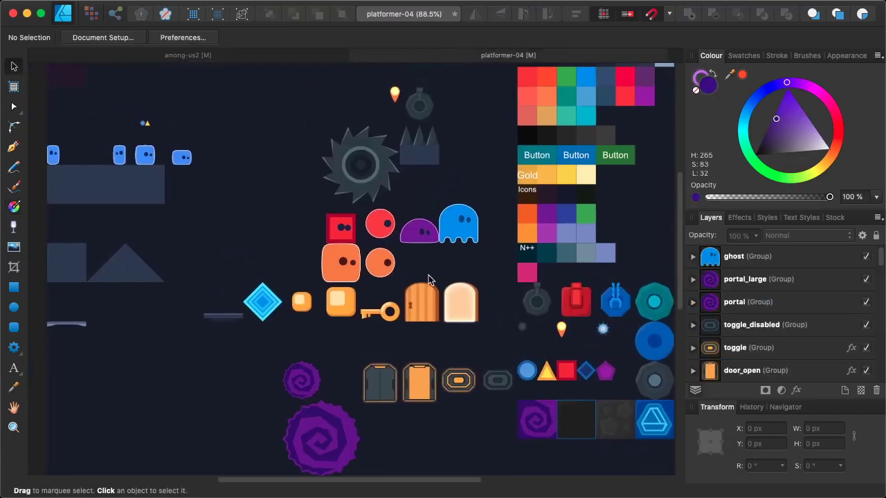
scroll(429, 278, up, 2)
scroll(415, 312, down, 3)
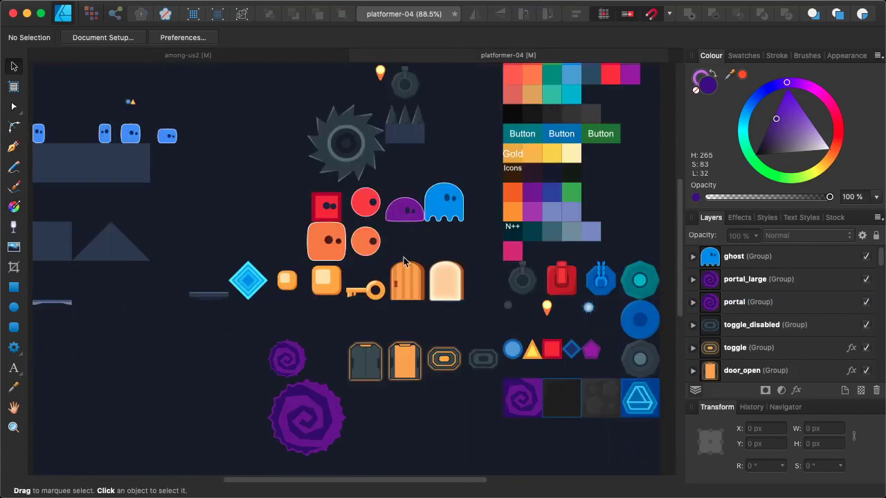
scroll(356, 280, up, 2)
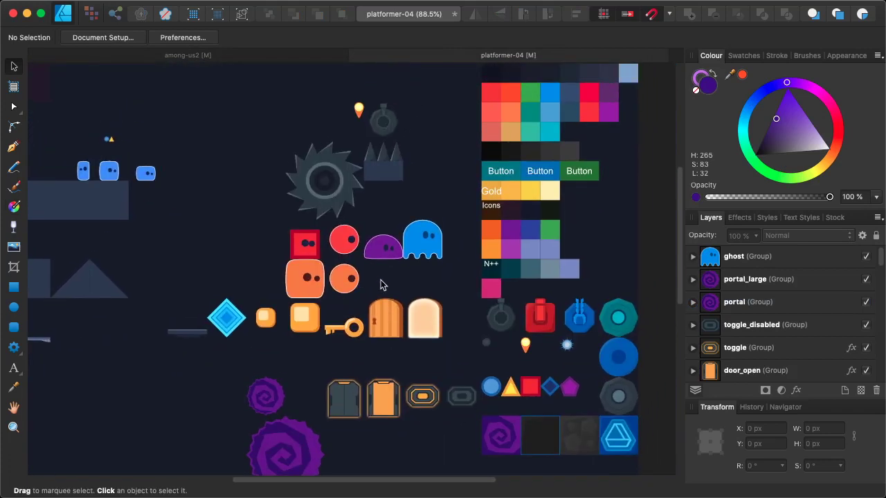
scroll(451, 284, up, 2)
scroll(443, 290, right, 2)
scroll(208, 295, left, 2)
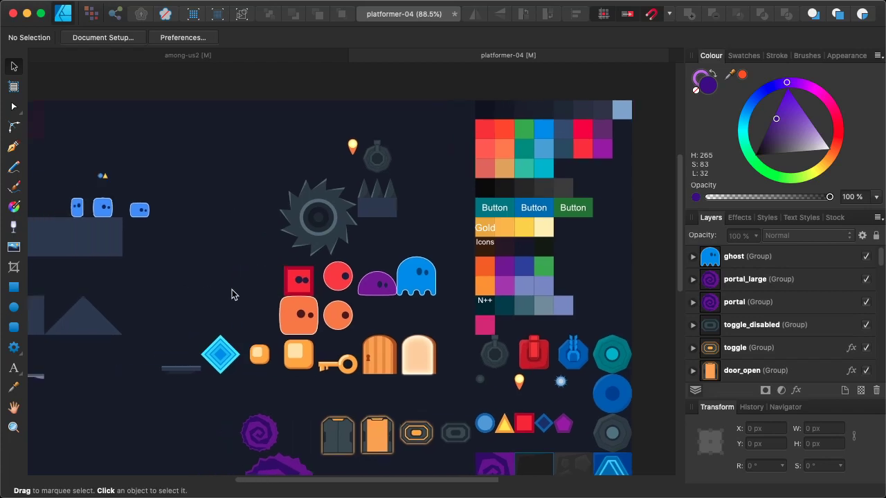
scroll(232, 294, left, 3)
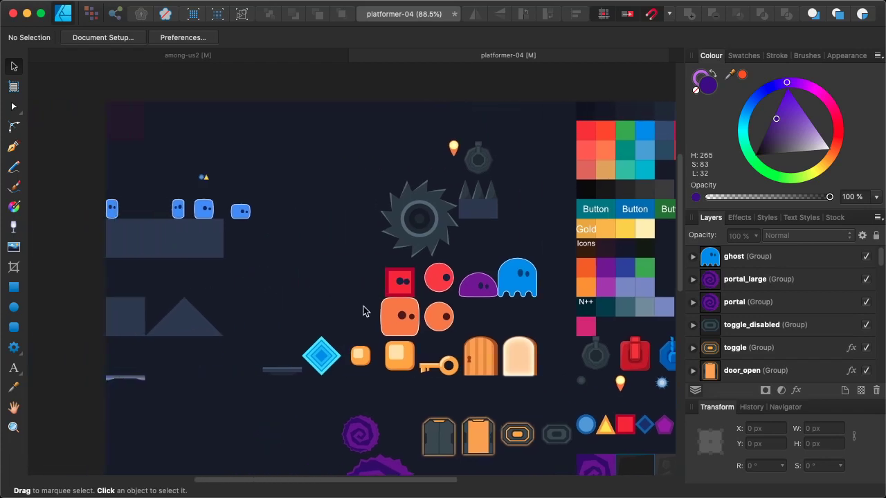
scroll(362, 312, down, 1)
scroll(342, 297, right, 1)
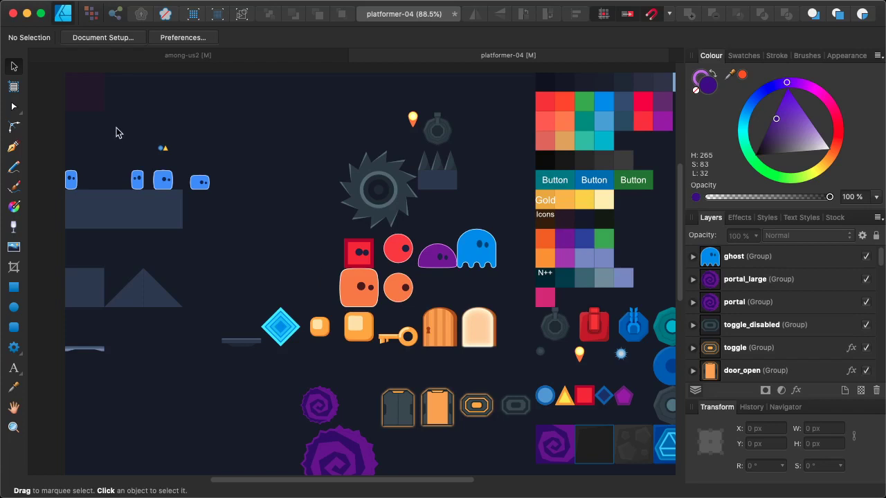
- Create a new 1920 × 1080 px document from the Web FHD 1080p preset
mouse_move(40, 3)
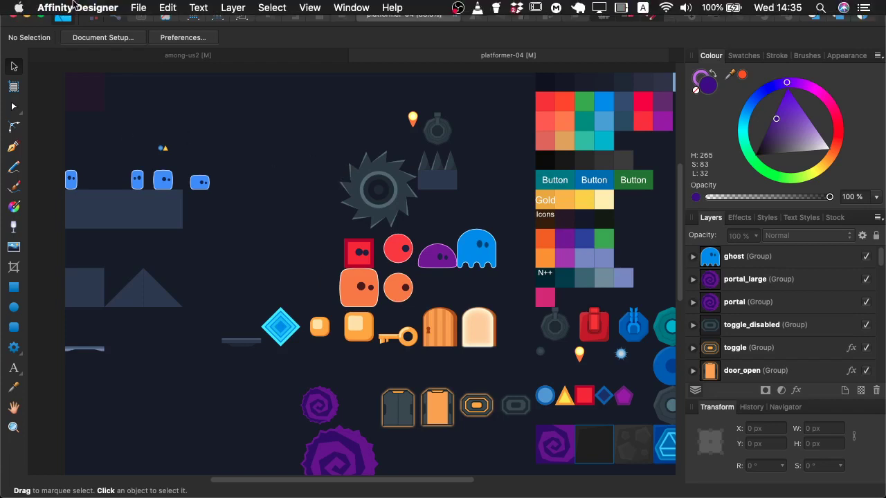
click(140, 8)
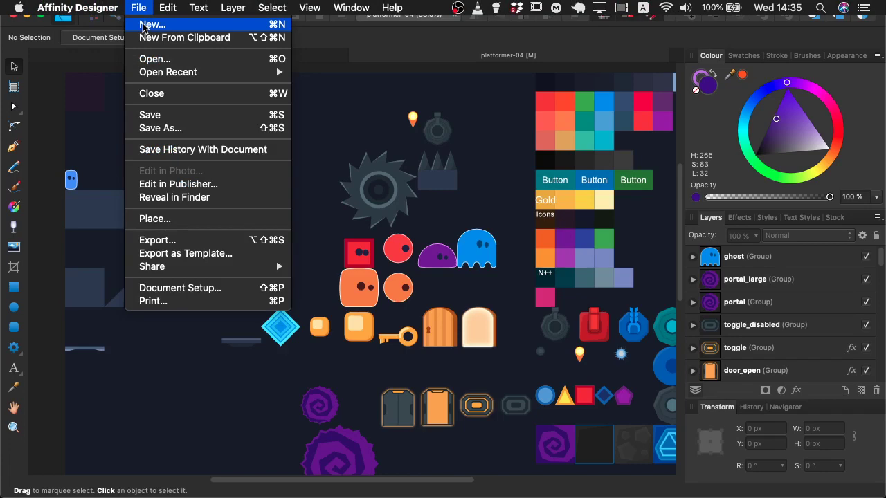
click(142, 24)
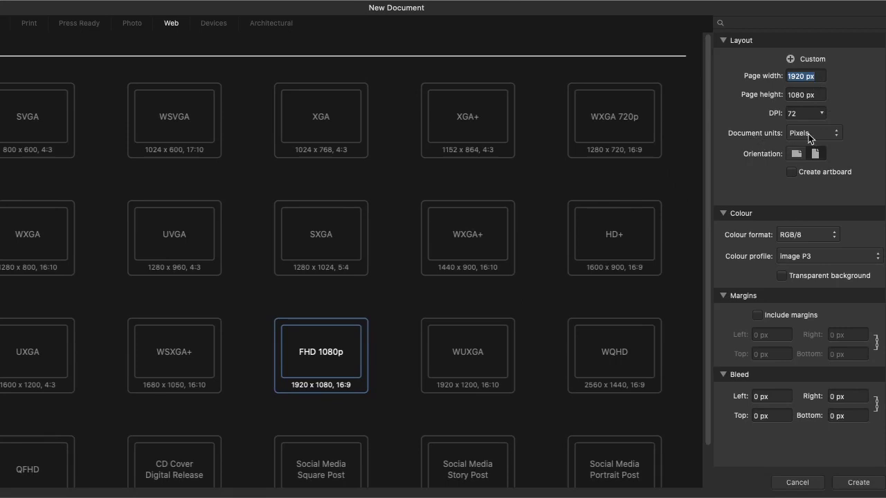
click(858, 483)
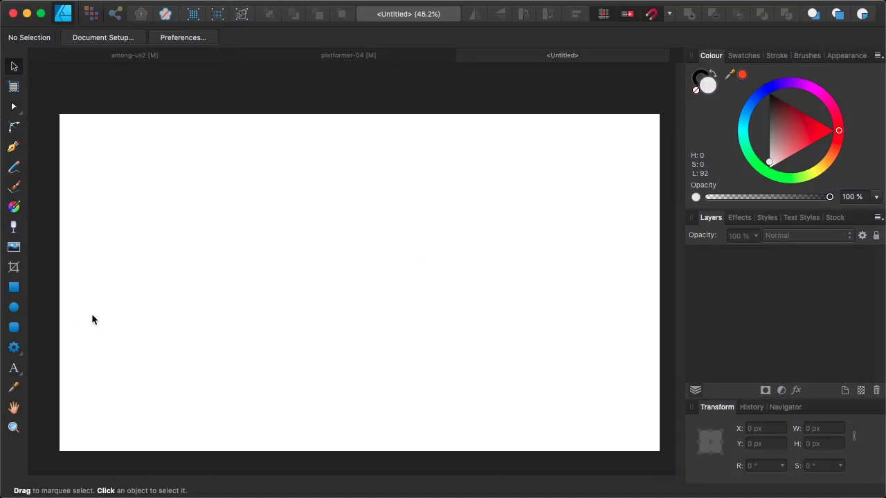
- Draw a rectangle topped by an equally wide ellipse, then go back to among-us2
click(14, 288)
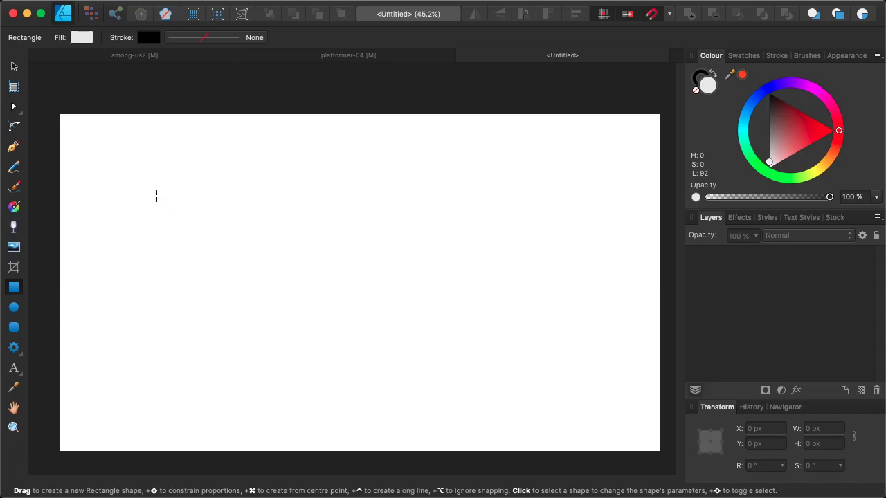
drag(141, 169, 289, 316)
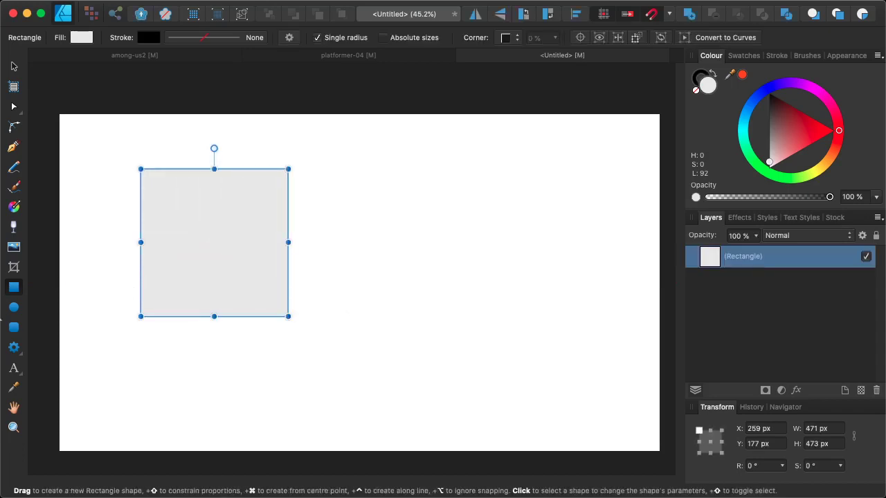
click(14, 306)
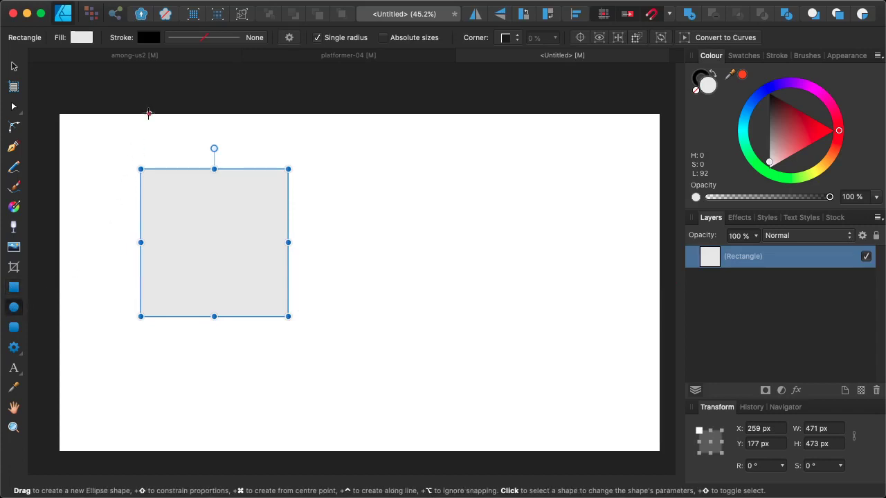
drag(148, 112, 289, 221)
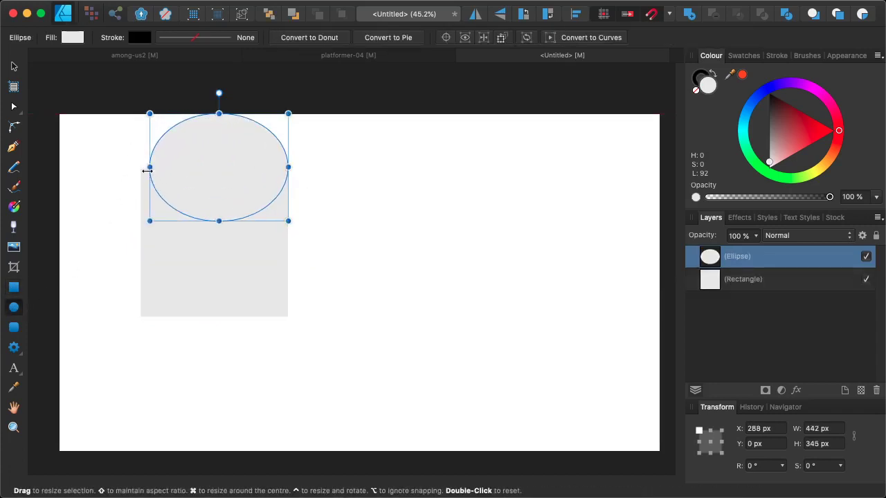
drag(147, 170, 141, 168)
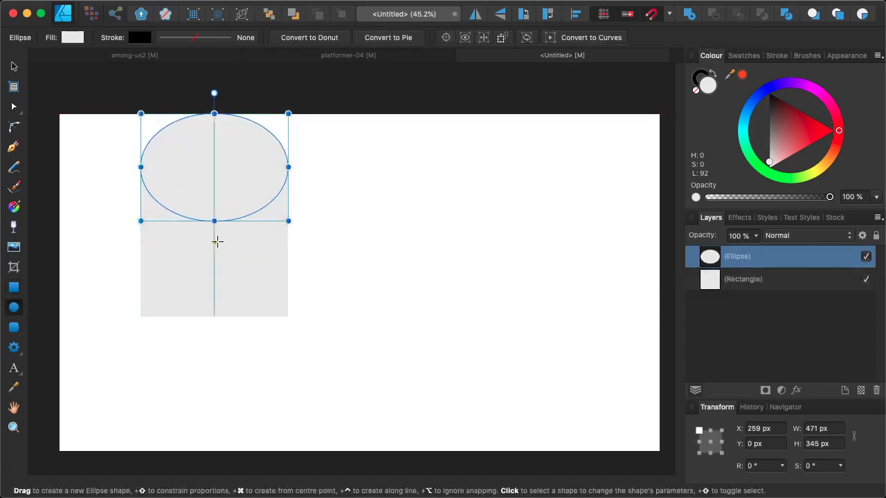
click(186, 56)
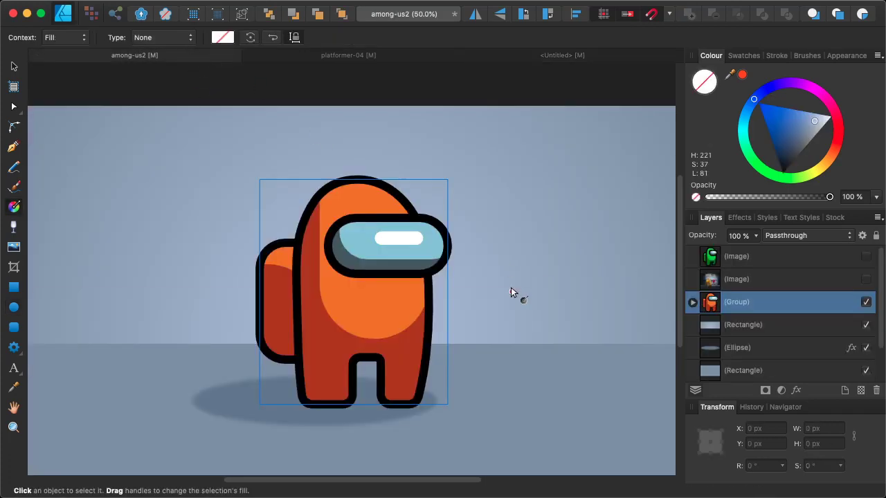
click(695, 280)
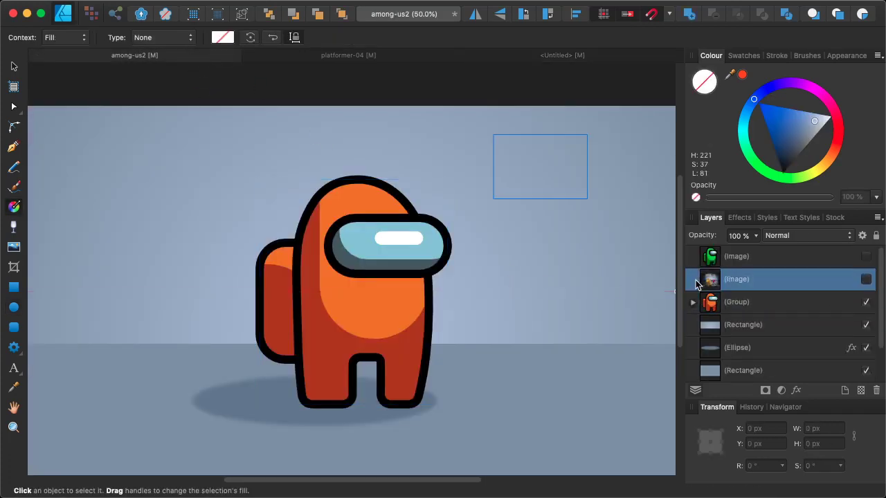
click(865, 280)
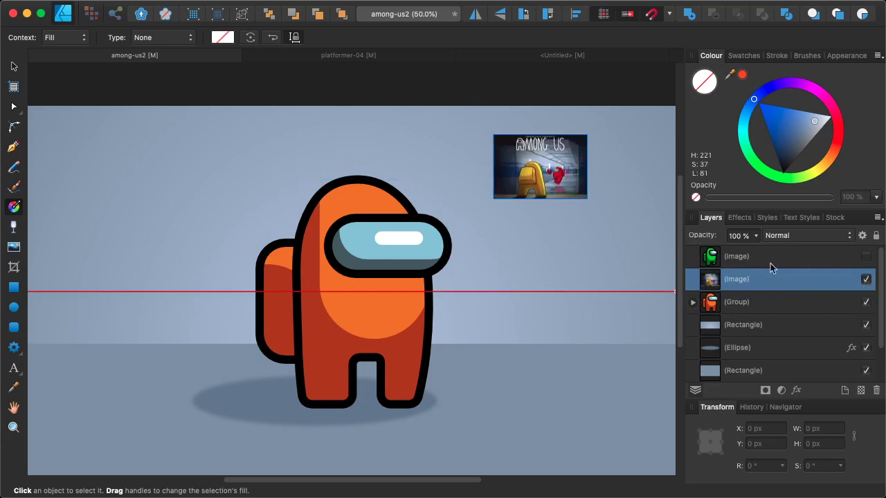
click(865, 278)
click(865, 256)
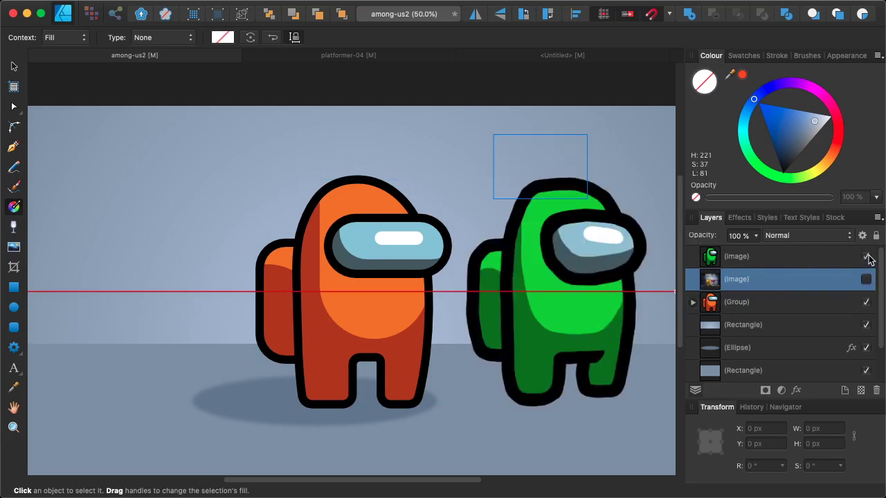
drag(588, 303, 452, 298)
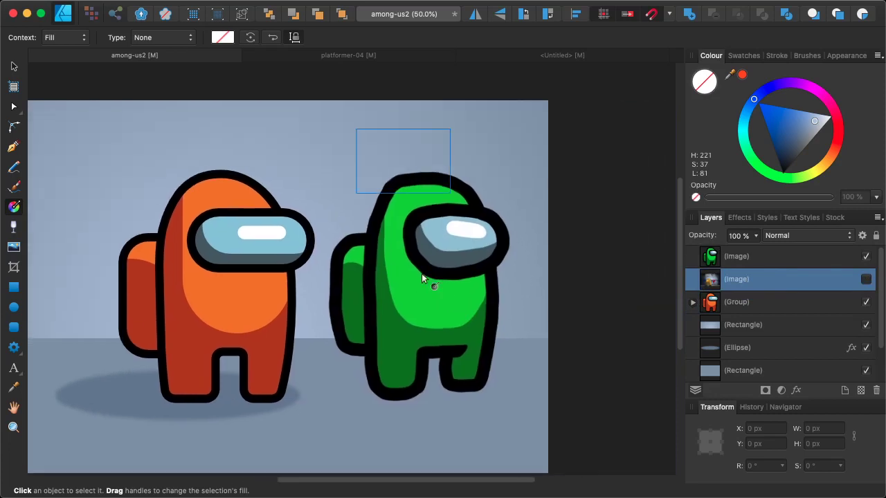
click(714, 262)
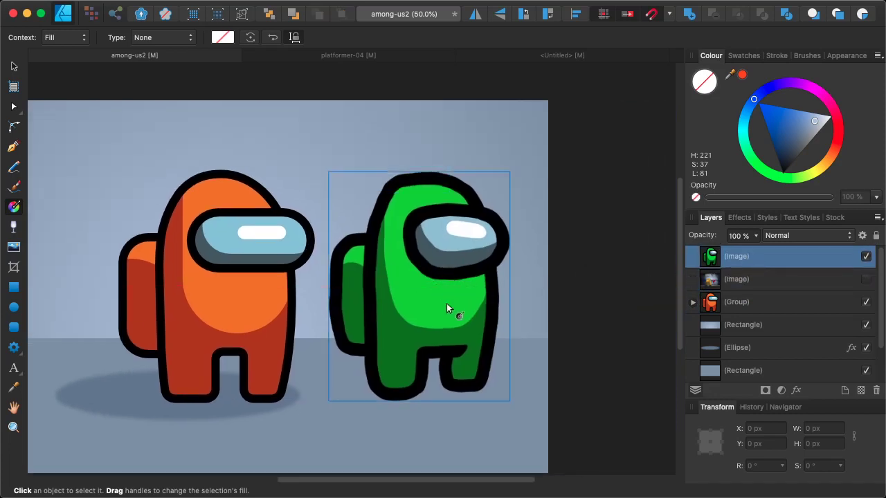
click(14, 67)
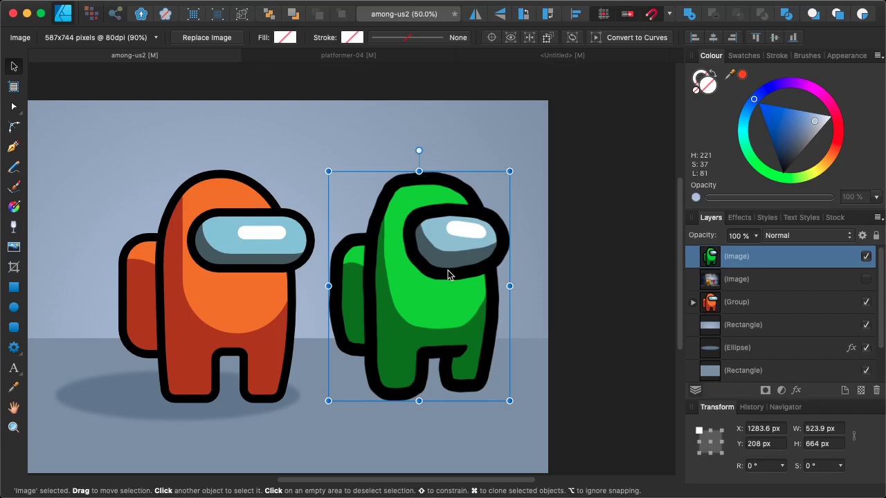
key(space)
key(super)
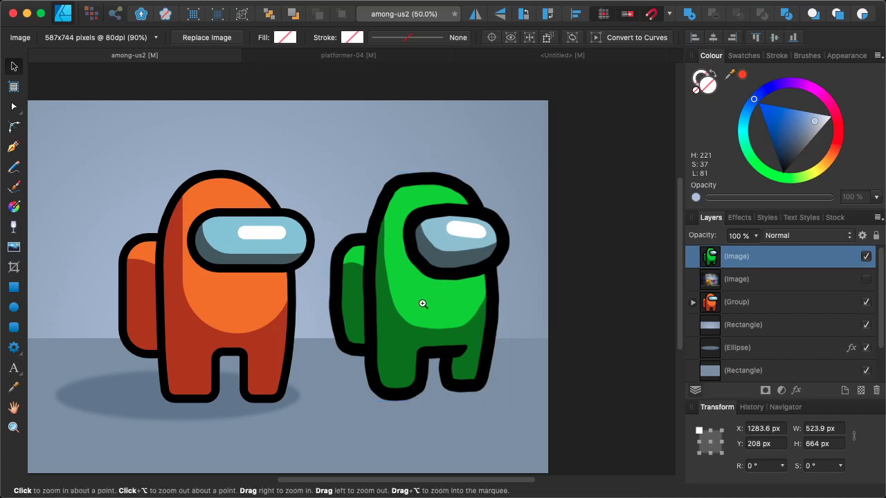
drag(421, 302, 537, 300)
drag(327, 335, 542, 312)
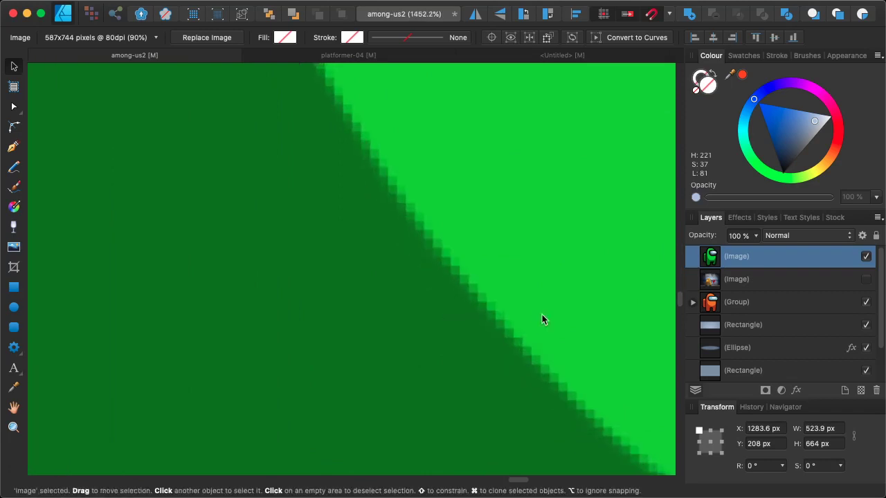
key(space)
key(super)
drag(453, 280, 488, 300)
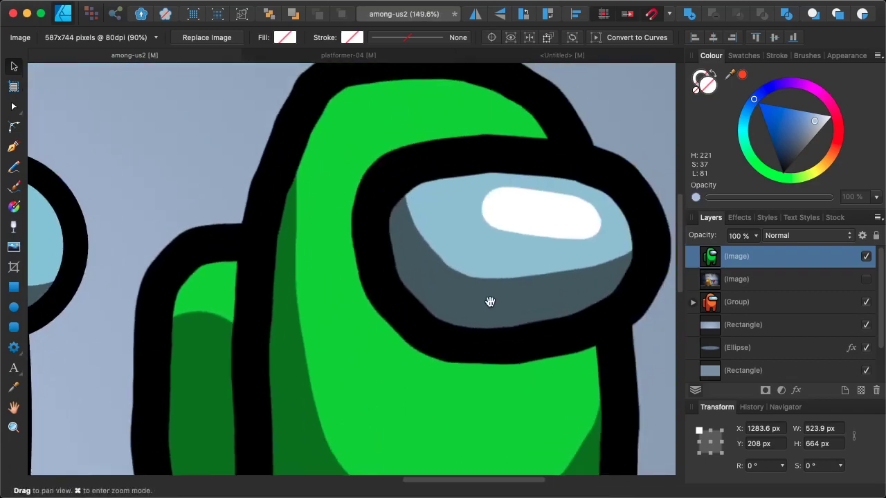
drag(397, 182, 610, 181)
scroll(610, 181, up, 10)
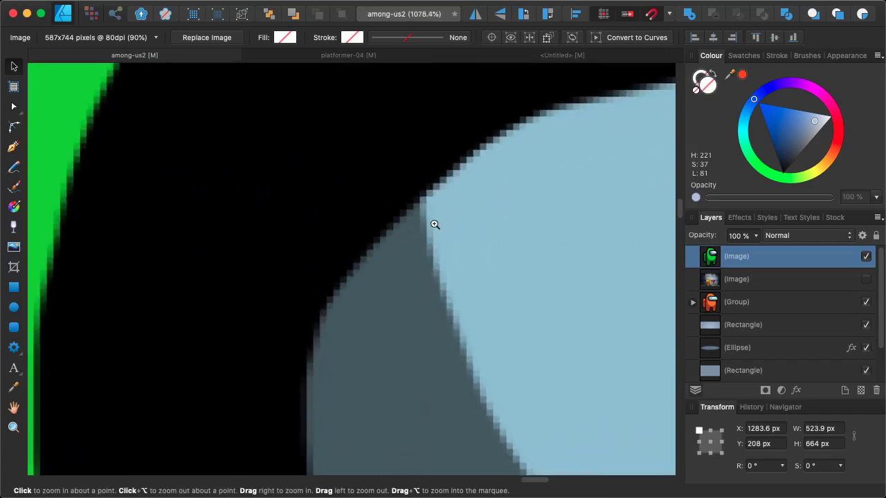
scroll(565, 217, down, 15)
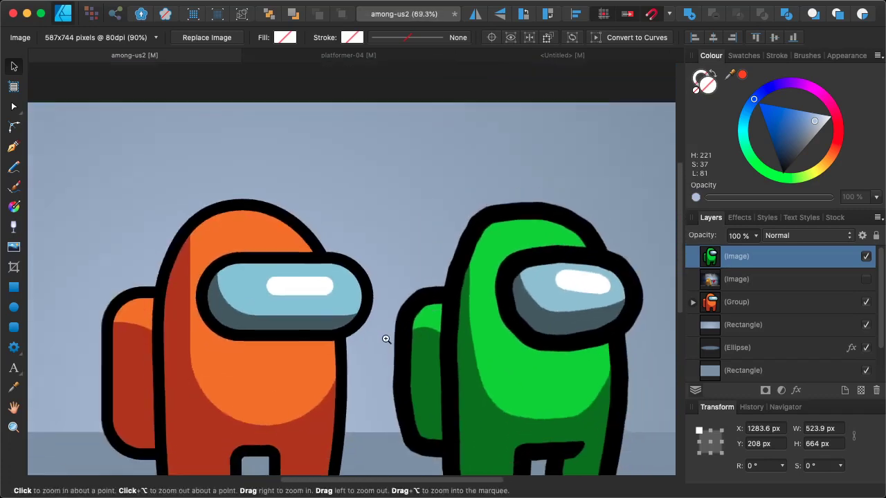
drag(537, 371, 452, 254)
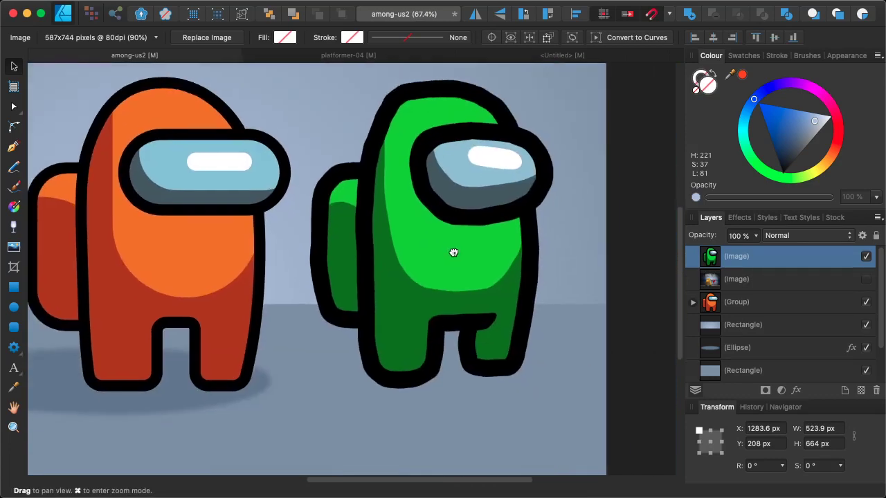
key(v)
click(866, 257)
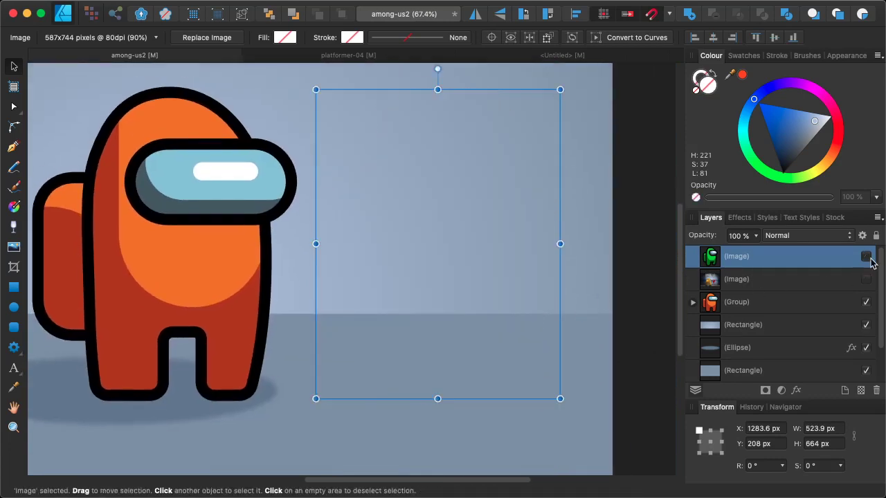
- Select the crewmate group and zoom in and out to inspect it
click(784, 303)
drag(160, 240, 421, 200)
scroll(241, 239, up, 7)
scroll(395, 302, down, 5)
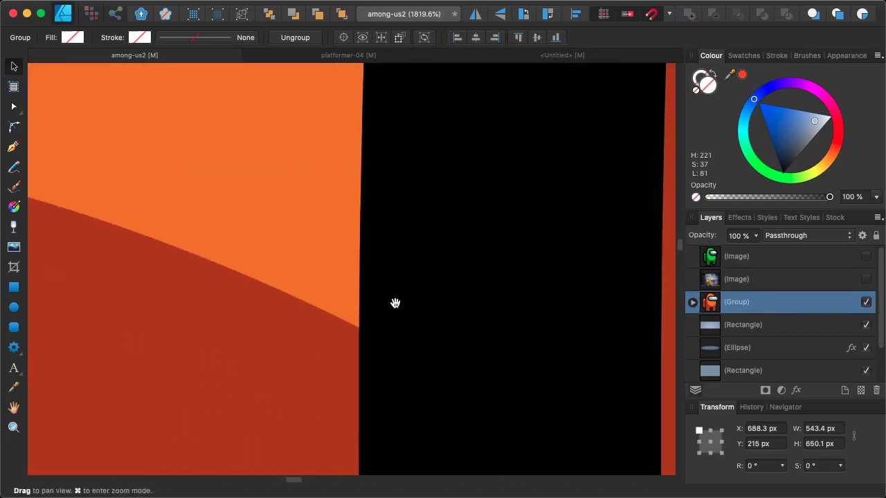
scroll(480, 309, down, 8)
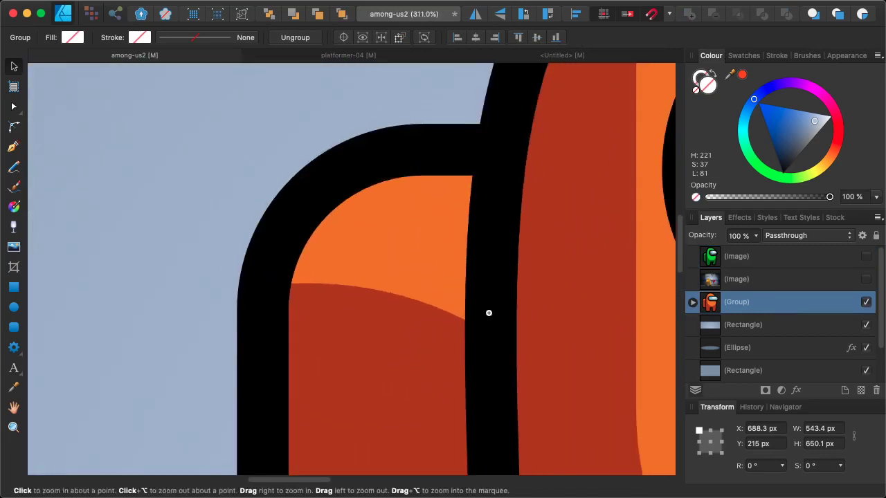
drag(450, 340, 255, 255)
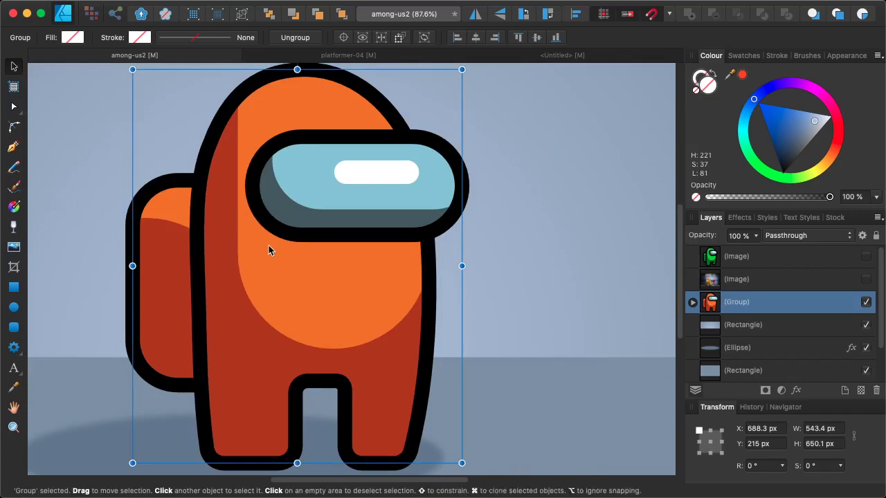
- Expand the crewmate group and trial-move the visor, belly highlight and body, undoing them
click(693, 303)
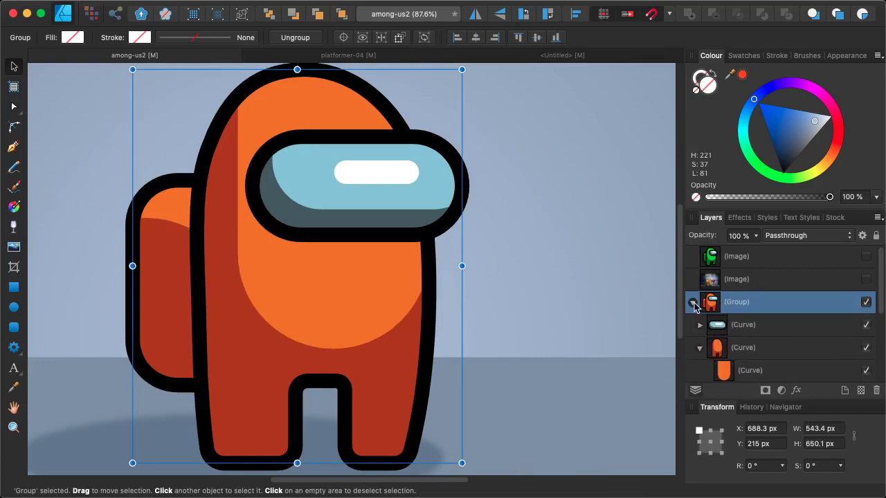
scroll(694, 306, down, 2)
click(723, 271)
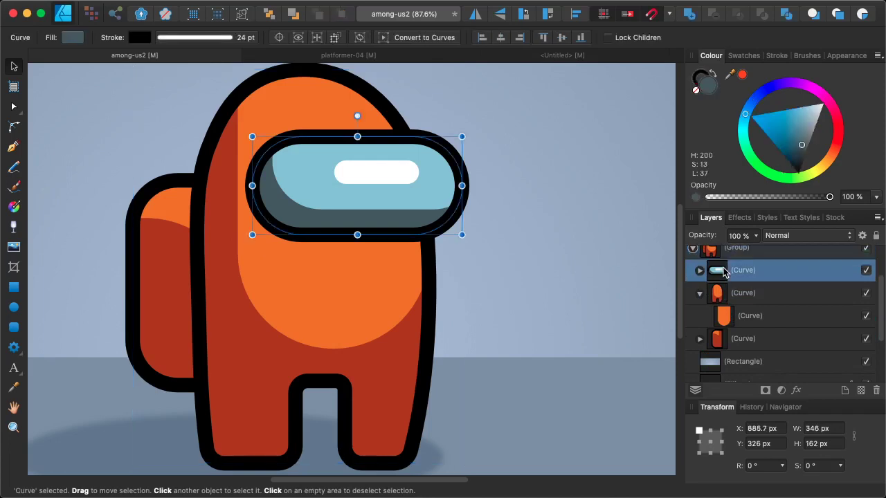
drag(328, 228, 371, 300)
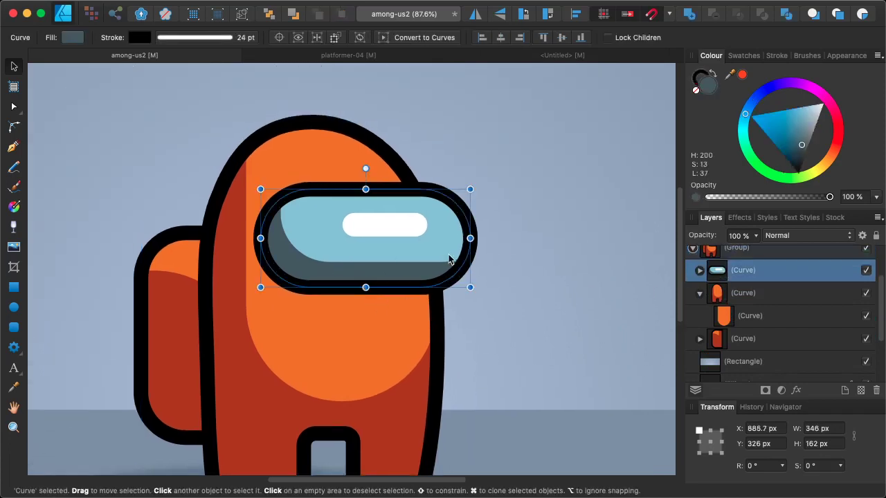
drag(449, 271, 483, 289)
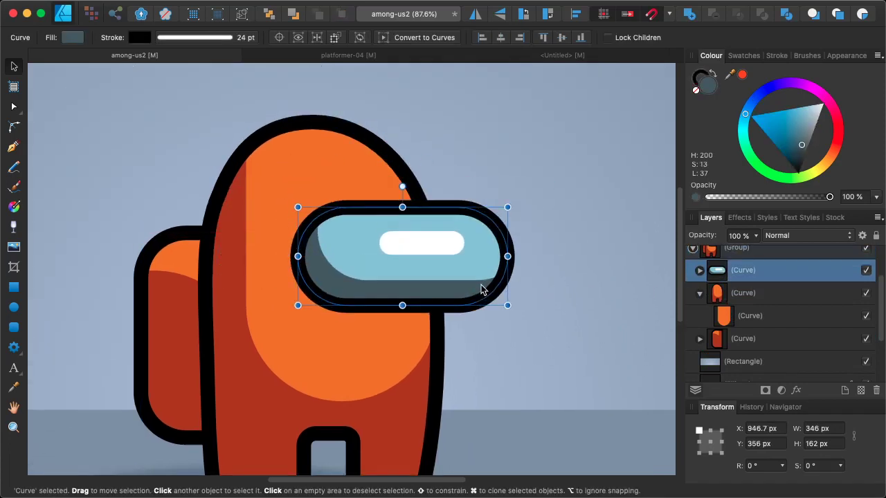
key(super+z)
click(733, 315)
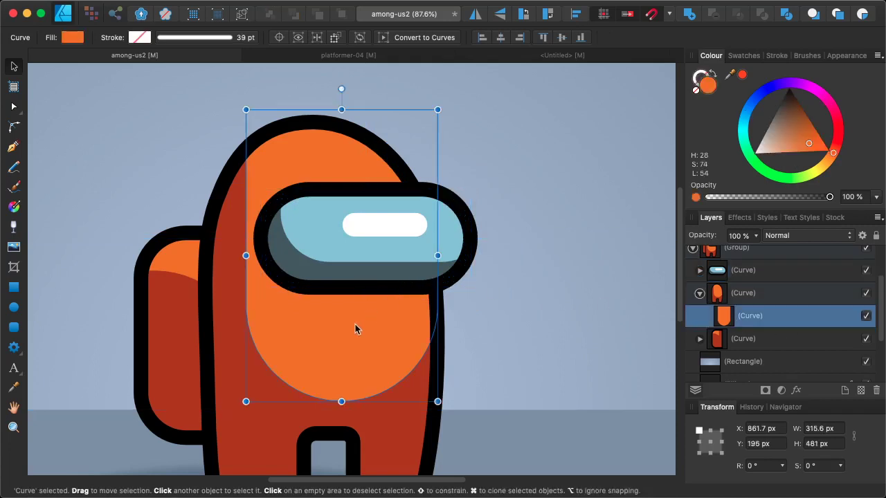
mouse_move(355, 324)
mouse_down()
mouse_move(327, 352)
mouse_move(377, 341)
mouse_move(363, 327)
mouse_up()
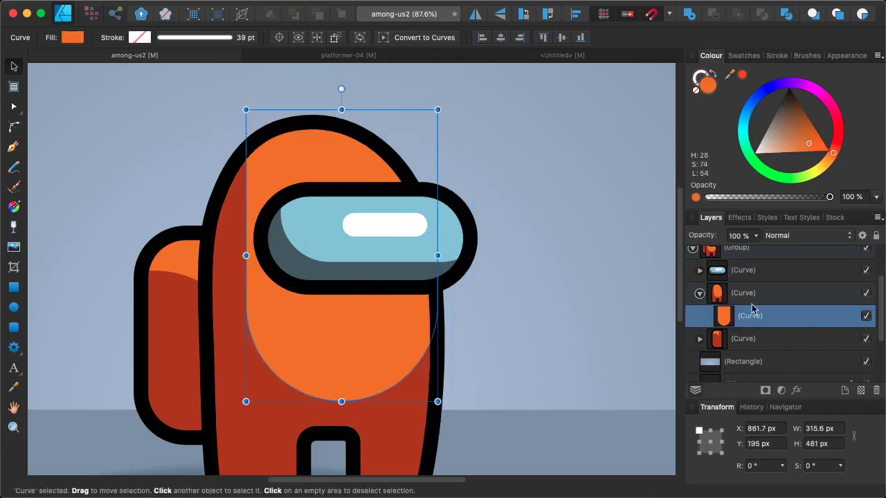
click(262, 356)
drag(262, 356, 284, 360)
key(super+z)
key(super+z)
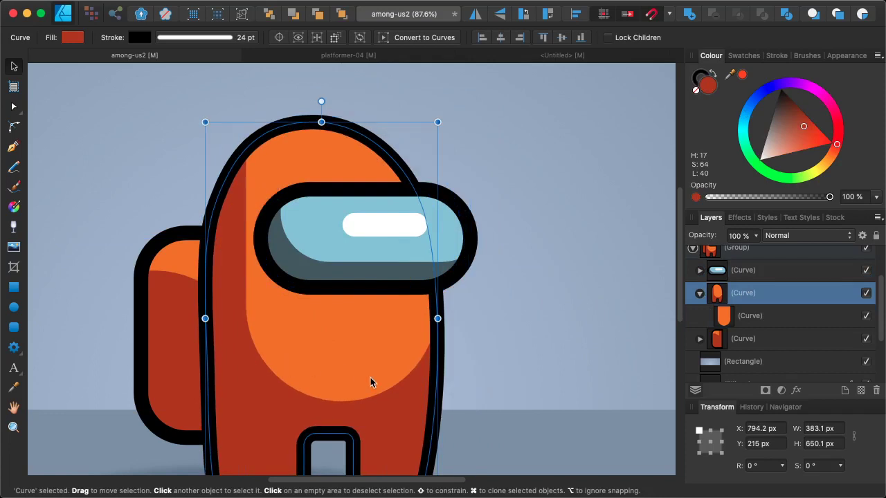
- Switch to the Untitled document and discard a test circle drawn beside the grey shape
scroll(507, 388, down, 3)
scroll(507, 388, left, 3)
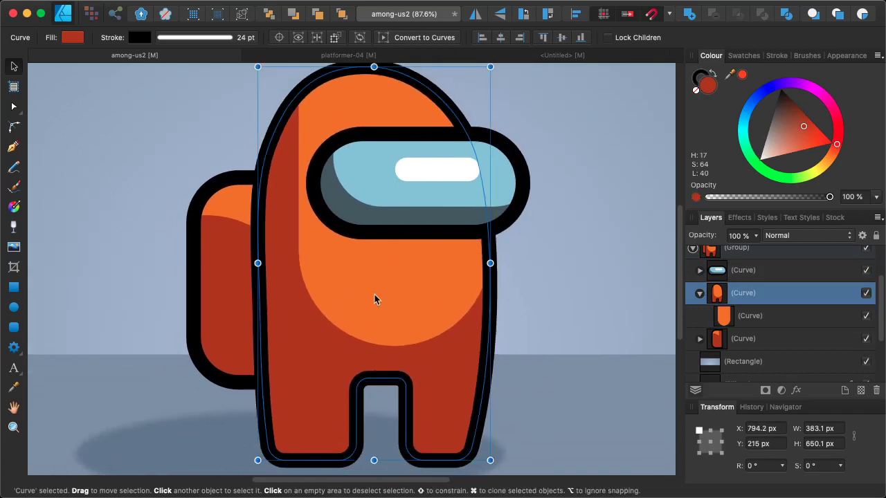
scroll(475, 306, right, 5)
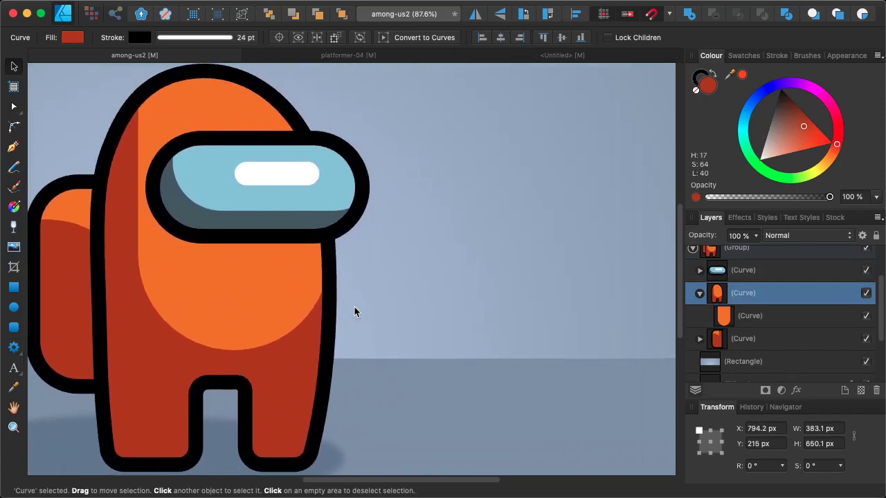
click(14, 150)
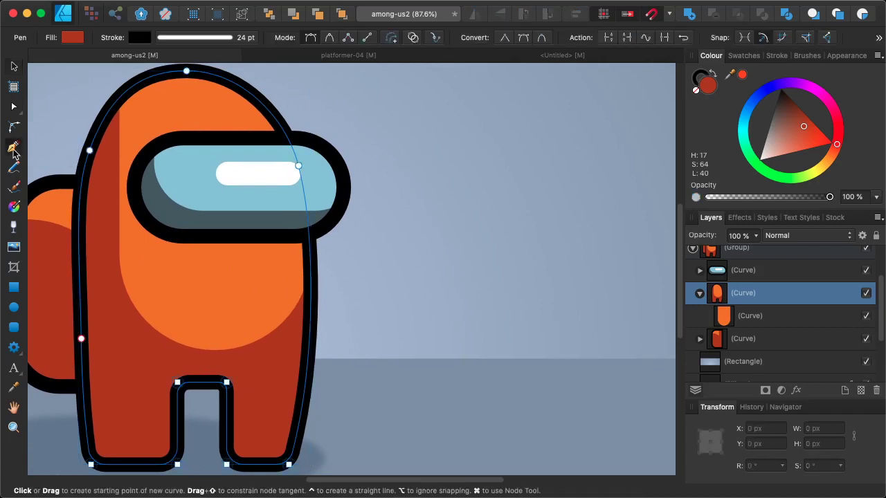
key(super+d)
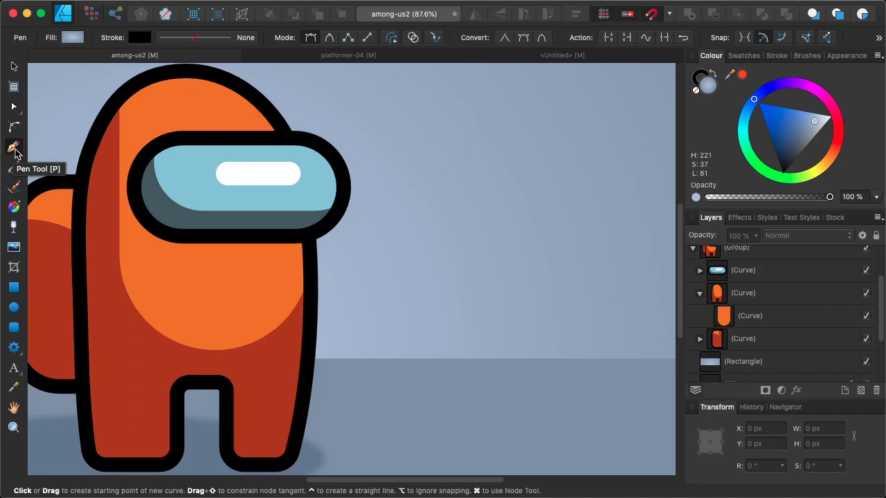
click(592, 55)
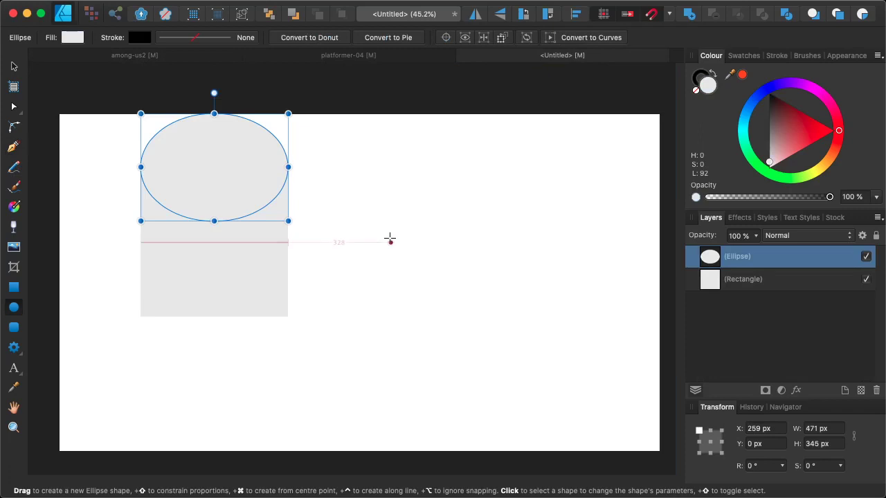
click(416, 209)
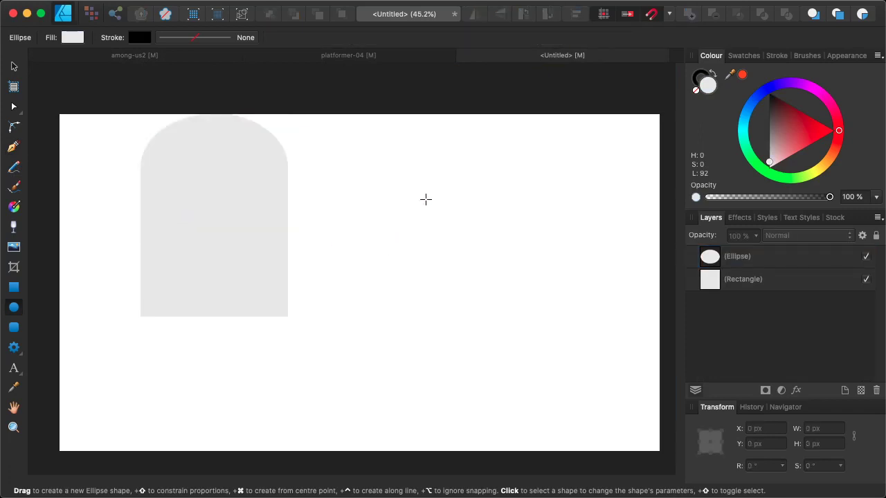
drag(392, 226, 429, 189)
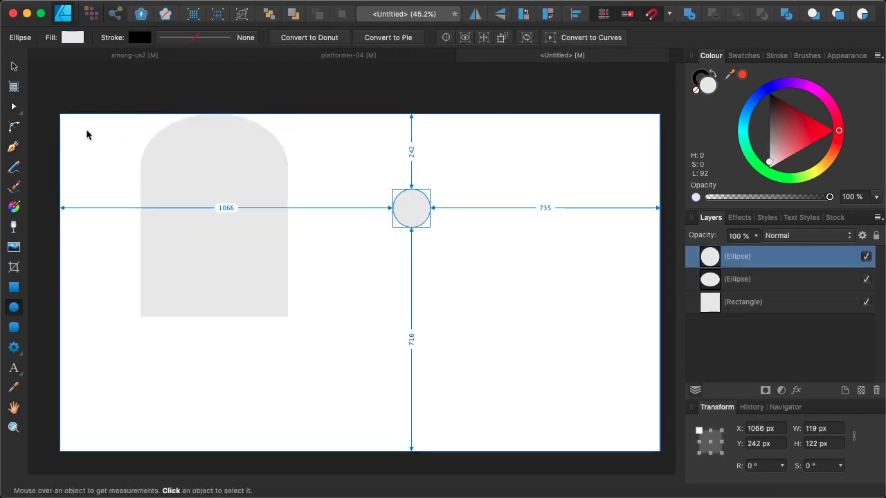
key(Delete)
click(13, 147)
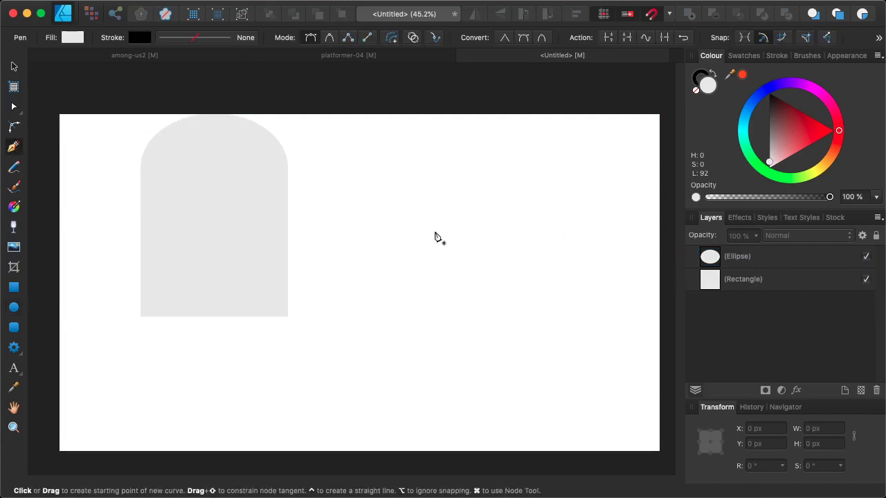
- Pen-draw a closed ten-node outline with curved sides right of the grey arch shape
click(396, 231)
click(438, 176)
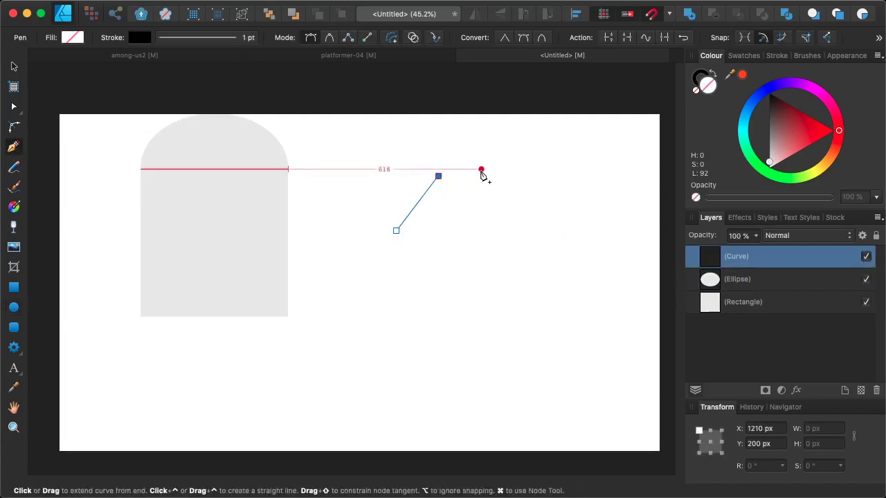
click(531, 170)
drag(577, 221, 577, 239)
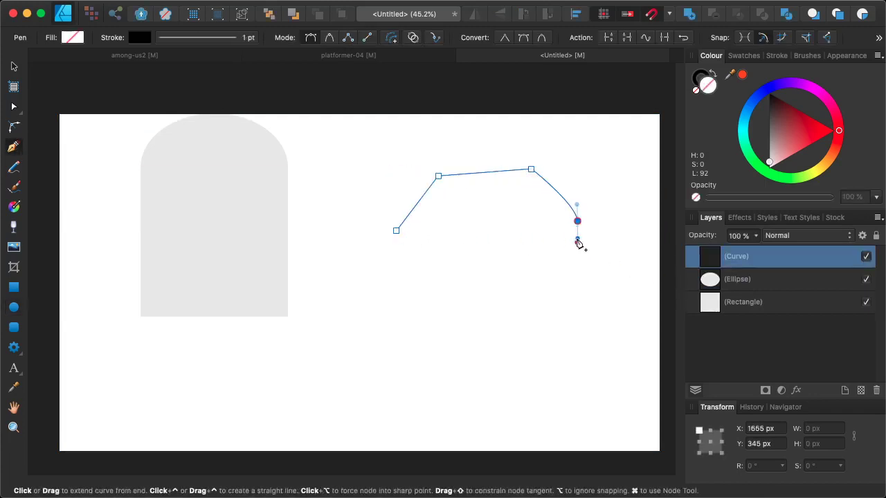
drag(544, 282, 434, 279)
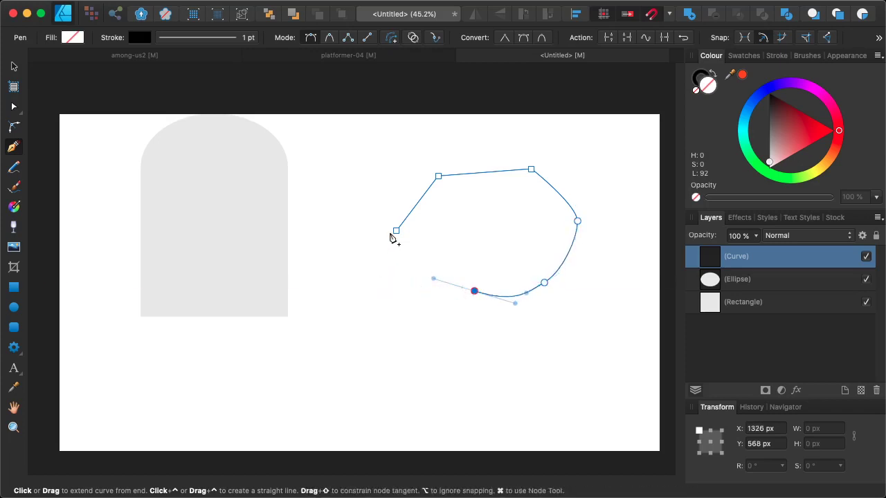
click(391, 282)
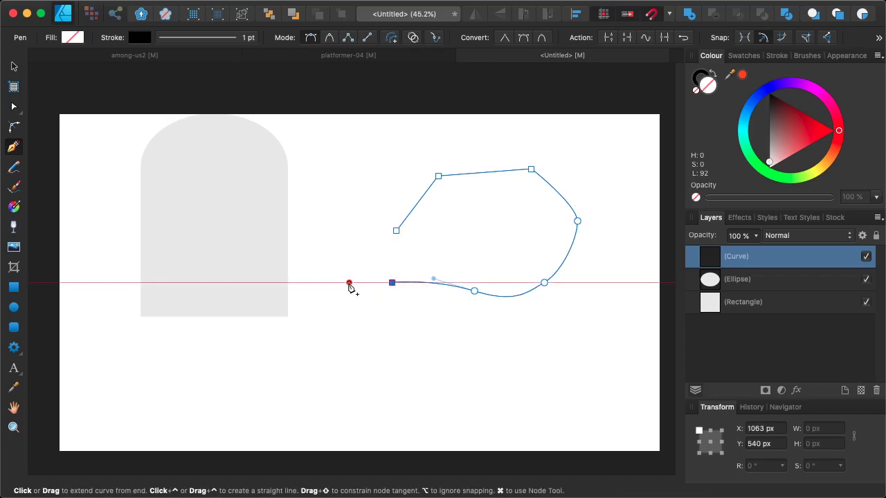
click(349, 283)
click(348, 320)
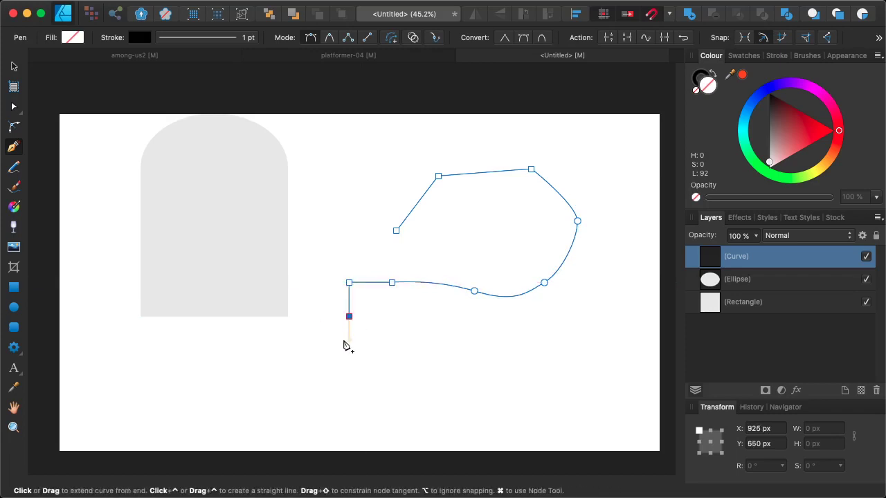
click(325, 321)
drag(323, 264, 369, 272)
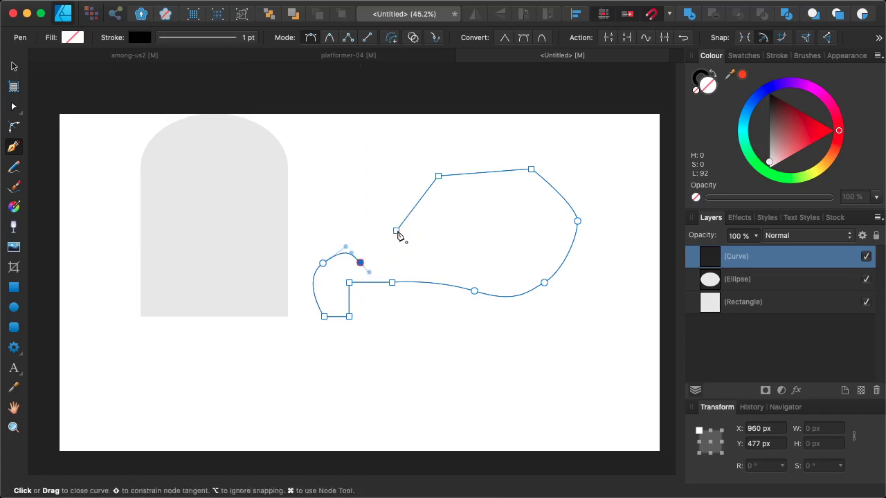
click(396, 231)
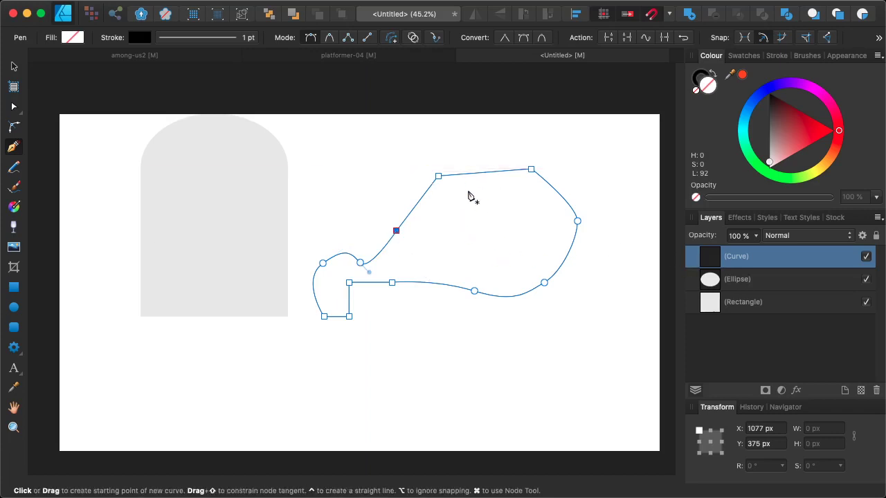
click(14, 106)
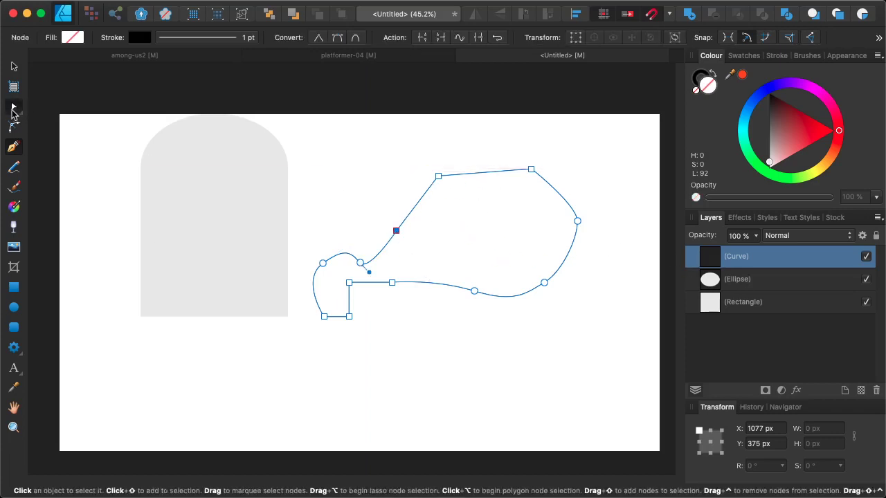
- Reshape the outline by dragging its start, top and right nodes, then fill it red
drag(395, 231, 392, 196)
drag(460, 146, 460, 156)
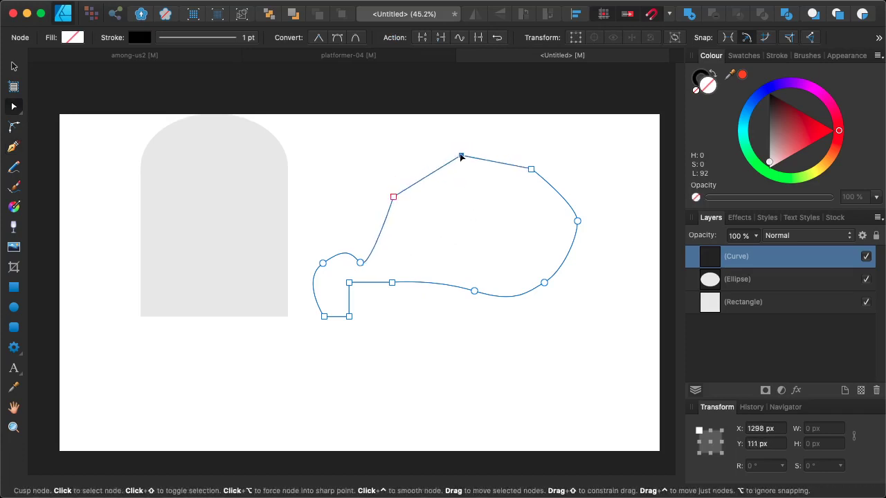
drag(531, 172, 552, 177)
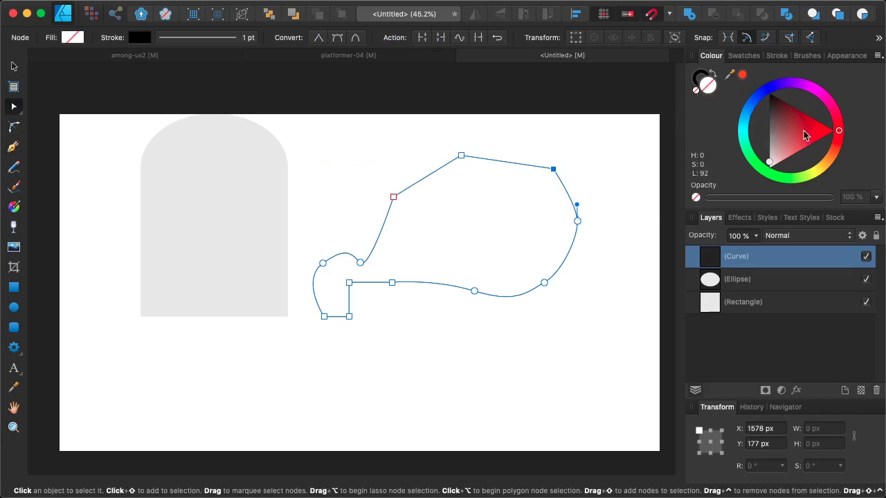
drag(811, 137, 814, 134)
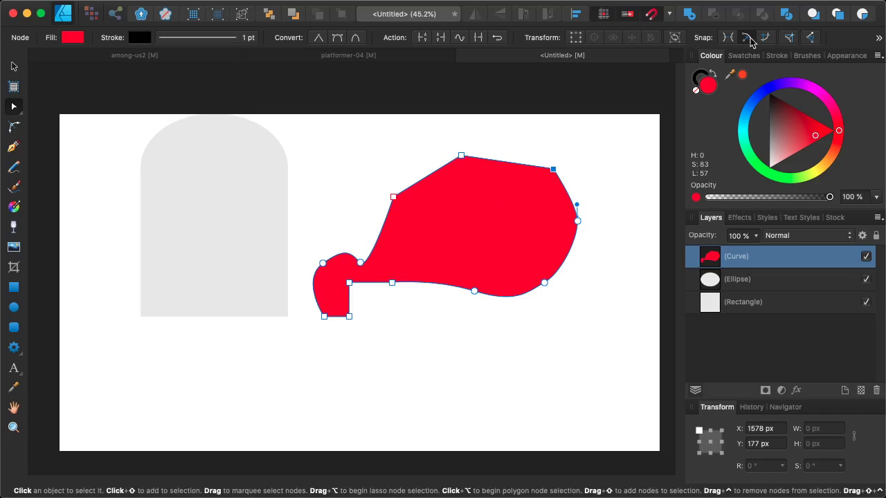
- Give the red shape a black outline stroke 19 pt wide
click(698, 79)
mouse_move(783, 112)
mouse_down()
mouse_move(754, 94)
mouse_move(794, 95)
mouse_up()
click(776, 57)
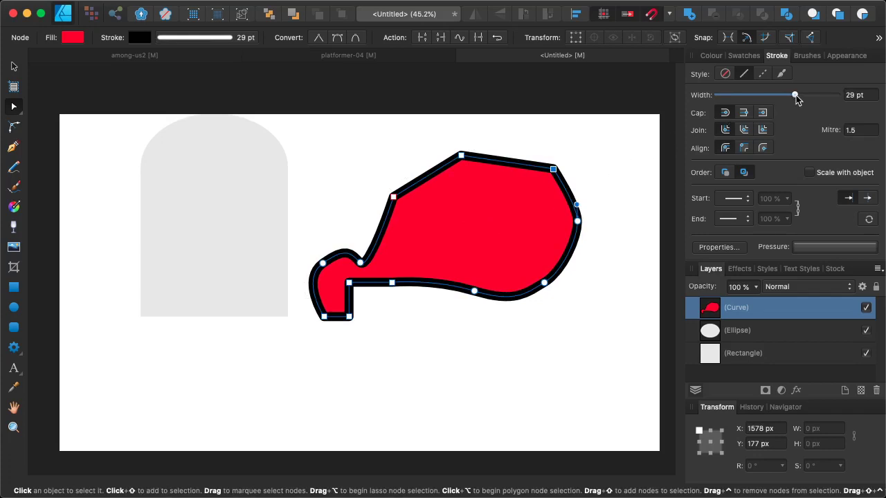
mouse_move(796, 95)
mouse_down()
mouse_move(773, 95)
mouse_move(795, 95)
mouse_move(780, 96)
mouse_up()
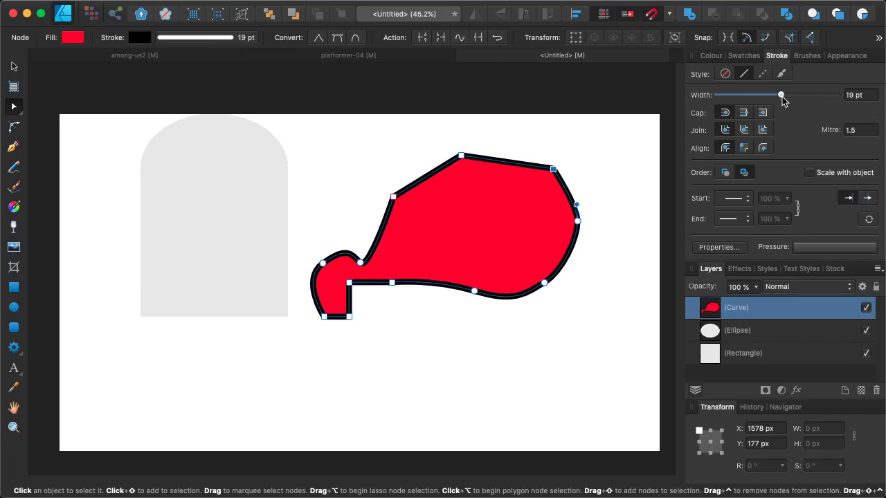
- Try a dashed outline with dash values 5 and 2, then switch back to solid
click(762, 74)
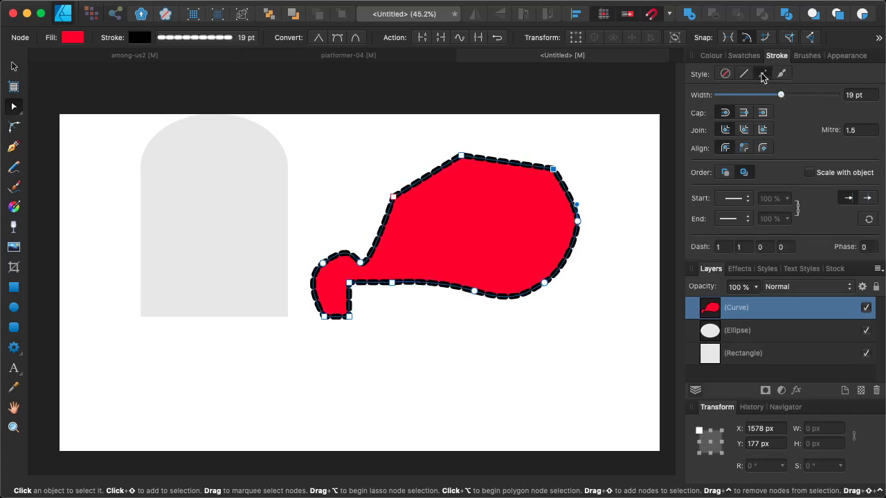
click(712, 247)
text(5)
key(Tab)
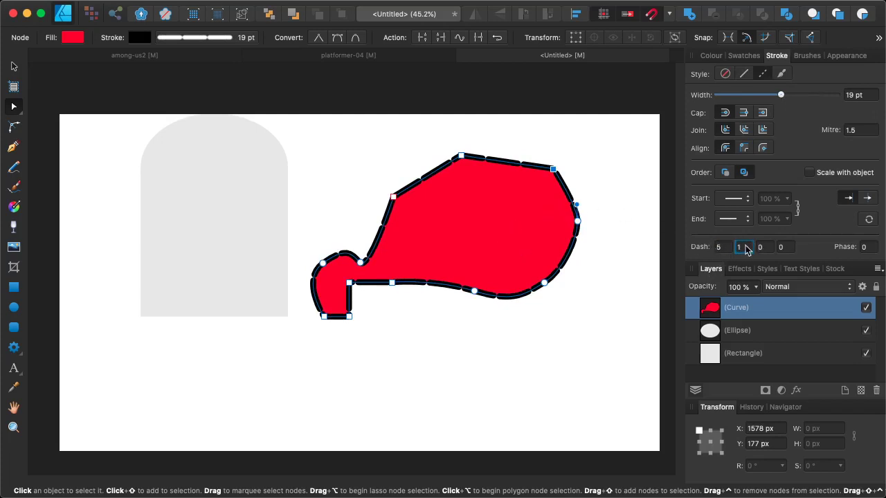
text(2)
key(Tab)
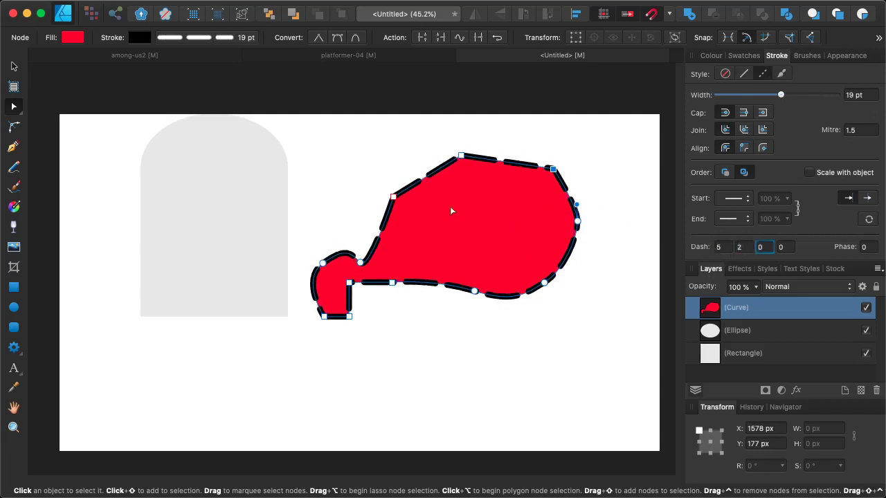
scroll(463, 233, down, 2)
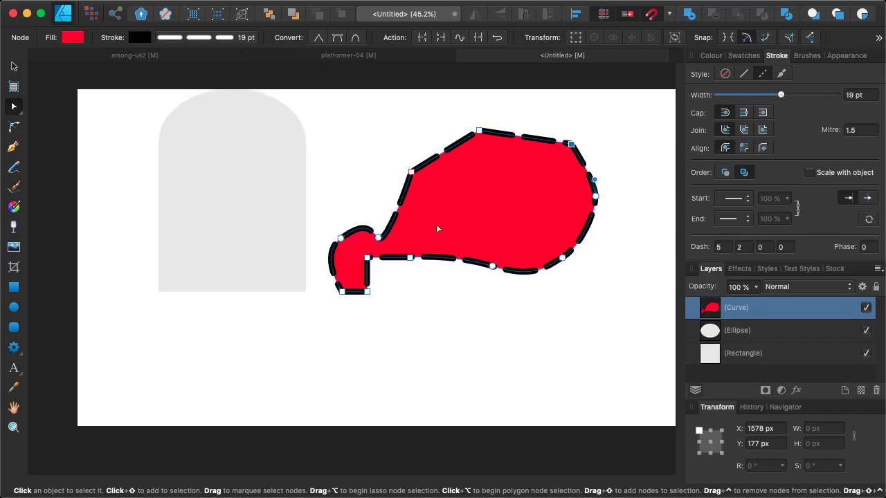
drag(469, 194, 462, 235)
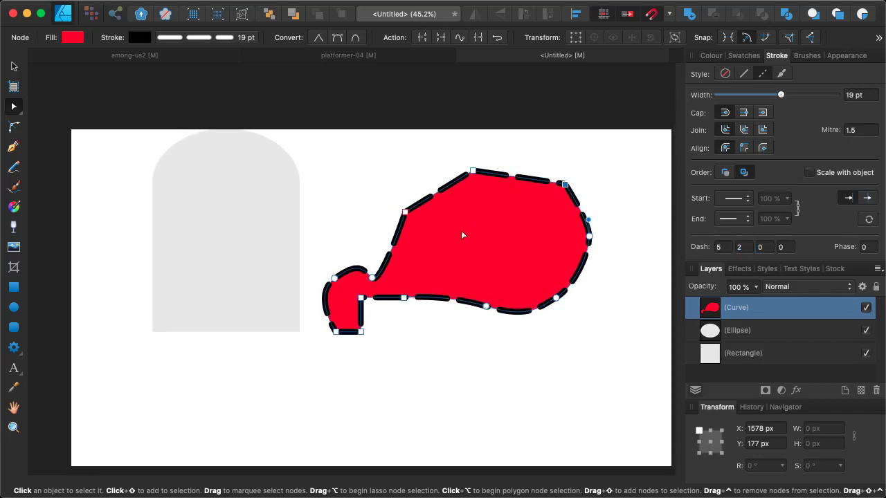
click(745, 74)
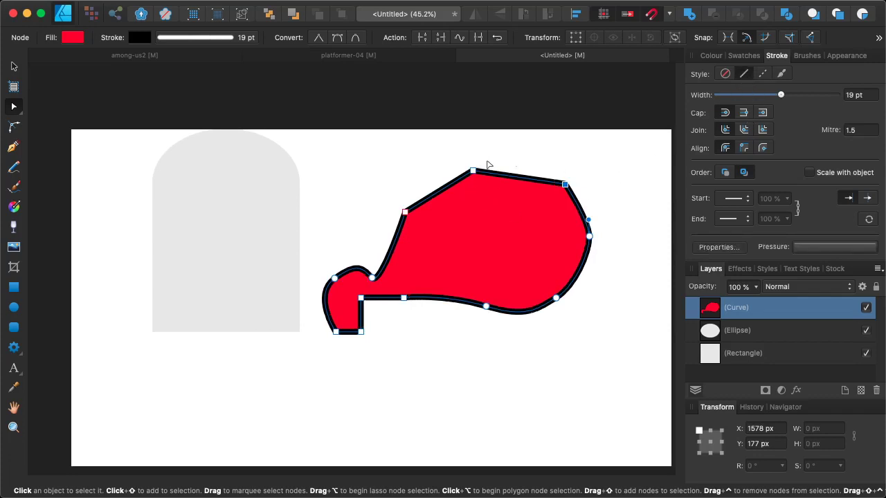
- Delete the red curve, then the grey rectangle and ellipse together
click(710, 55)
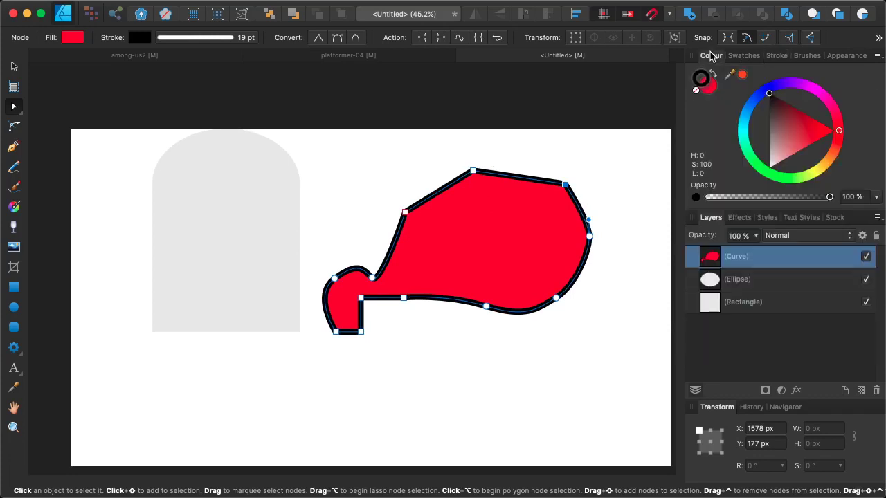
drag(518, 254, 508, 282)
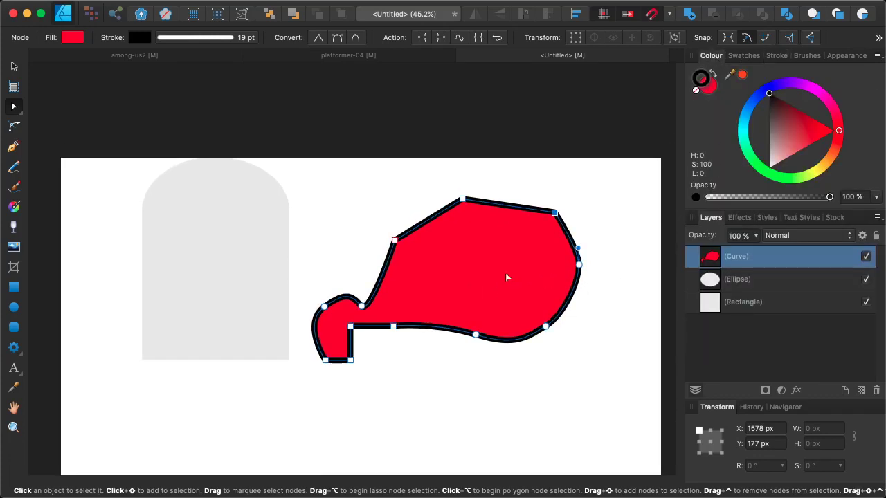
click(505, 277)
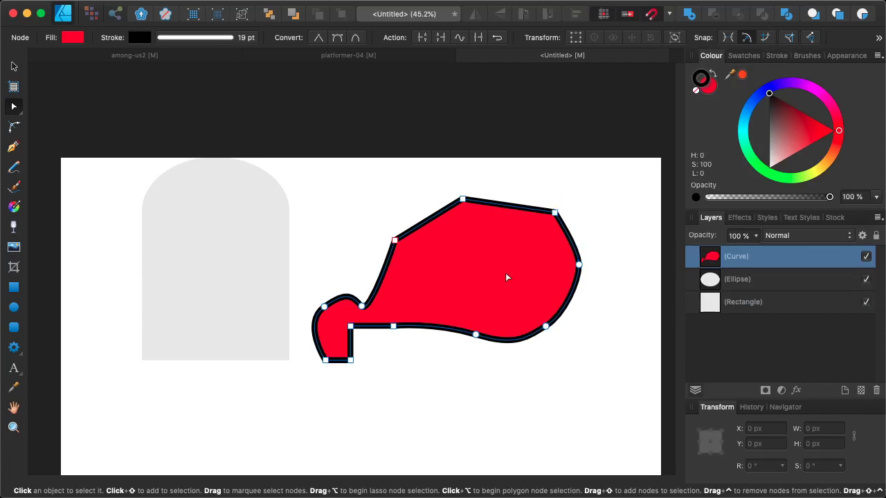
key(Delete)
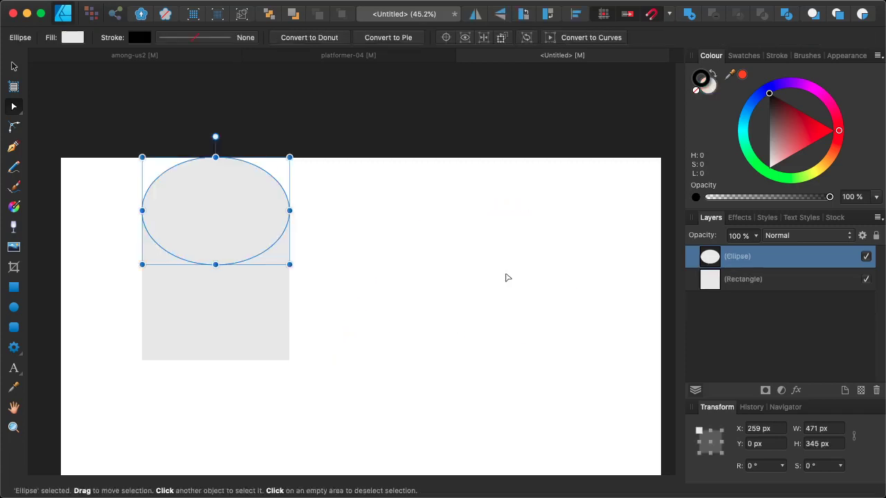
click(188, 311)
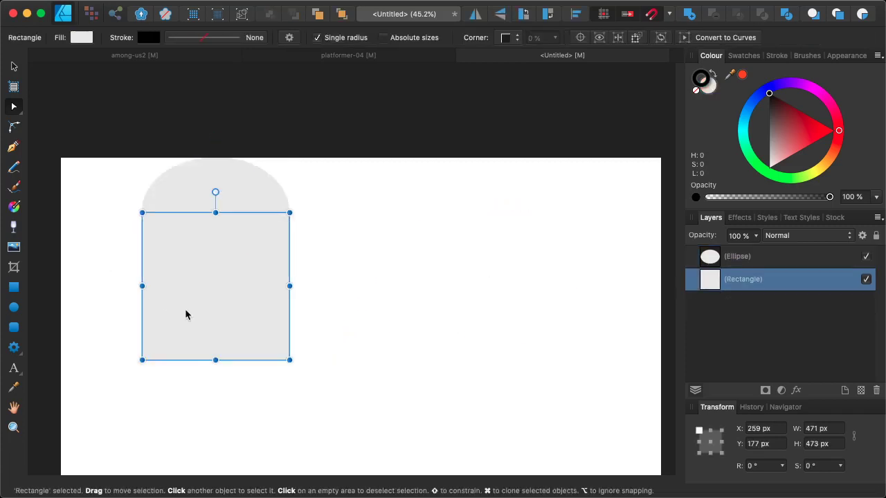
shift+click(248, 189)
key(Delete)
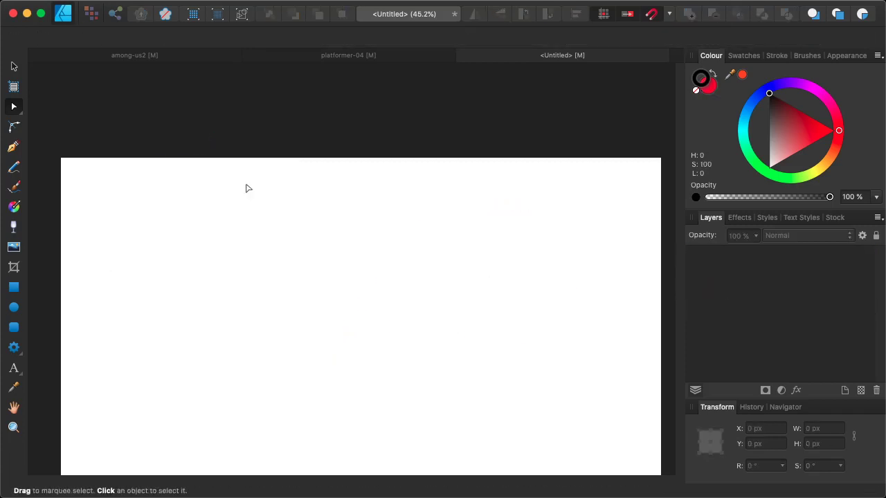
- Draw a red 478 × 478 px square with thick black outline near the page centre
click(13, 288)
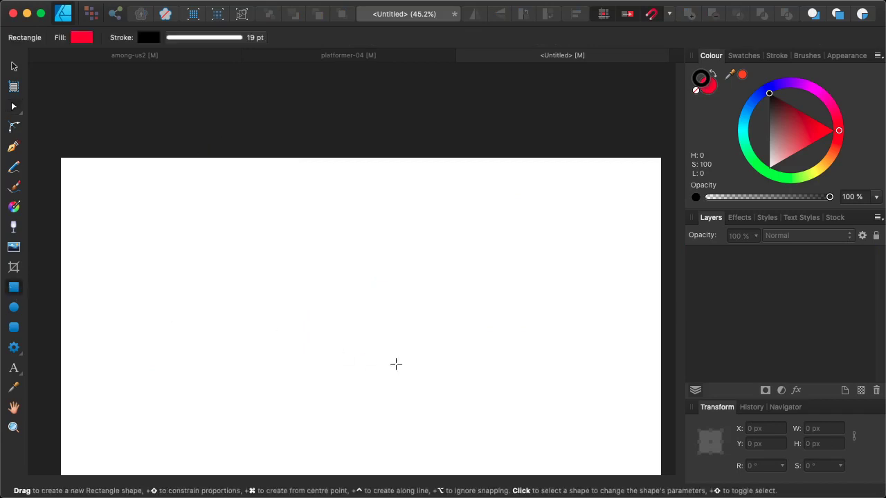
drag(396, 364, 399, 288)
mouse_move(301, 199)
mouse_down()
mouse_move(309, 221)
mouse_move(435, 356)
mouse_move(449, 353)
mouse_up()
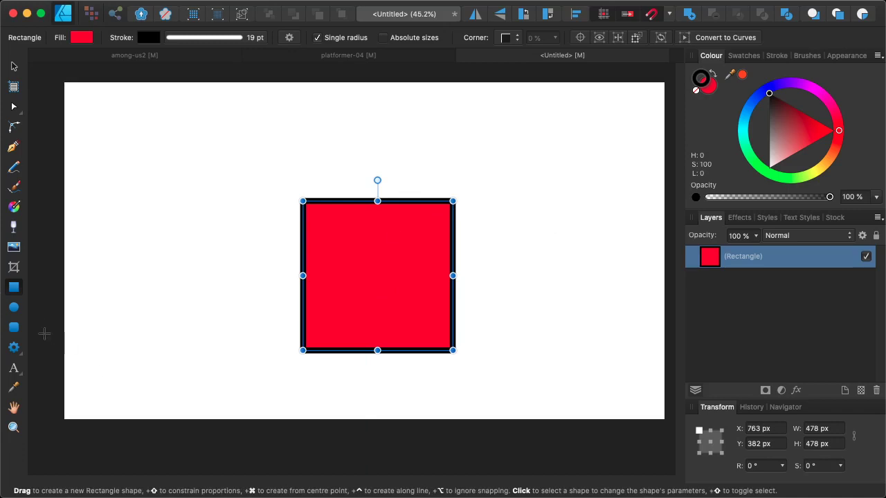
click(15, 307)
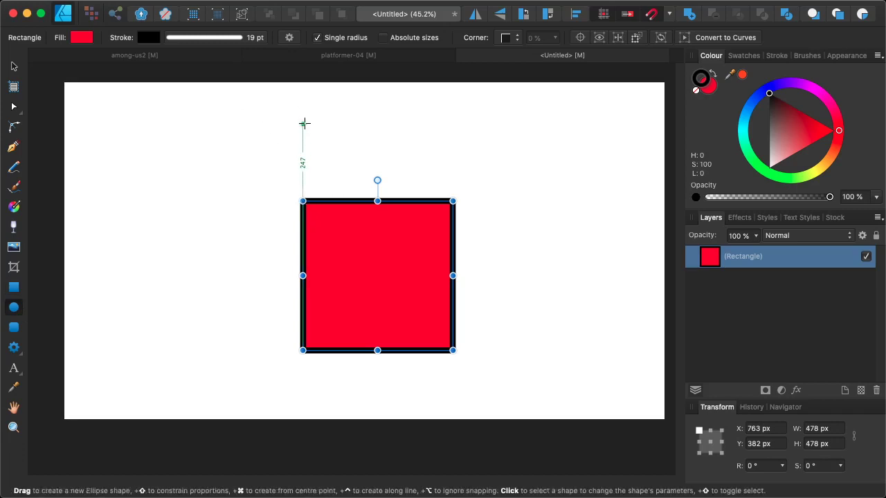
- Draw a red circle on top of the square and nudge it down into place
drag(302, 114, 457, 251)
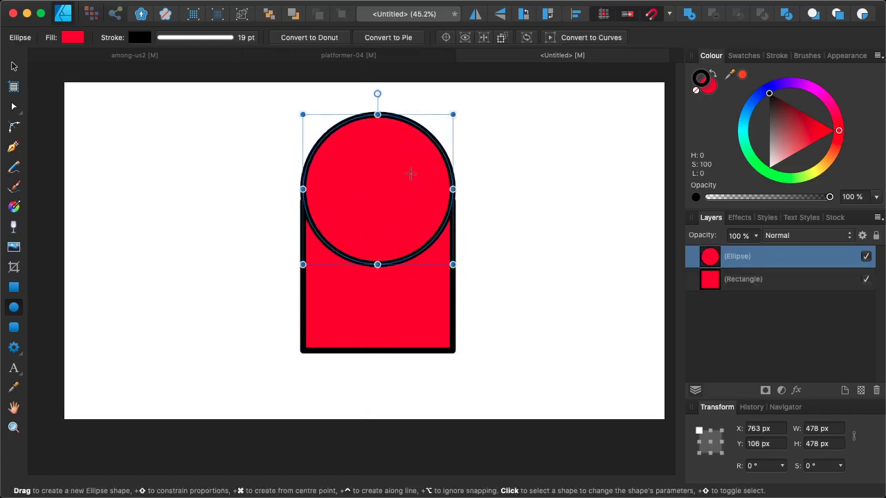
key(v)
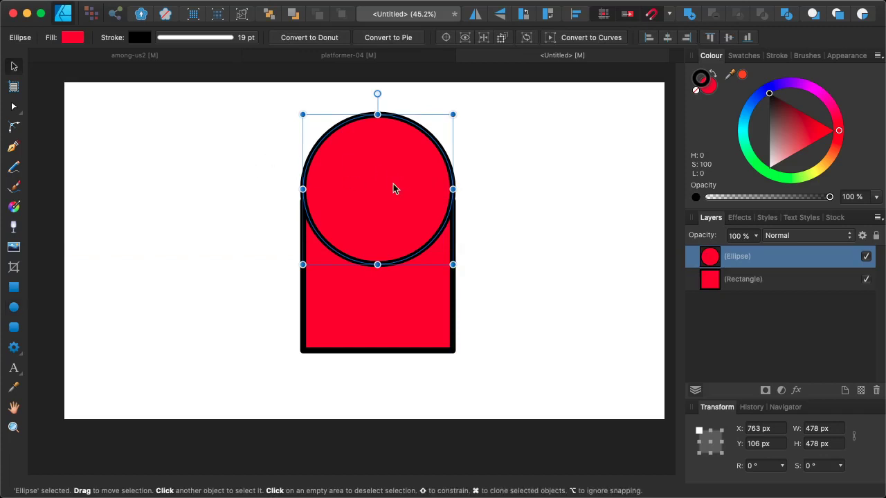
mouse_move(395, 187)
mouse_down()
mouse_move(399, 168)
mouse_move(395, 192)
mouse_up()
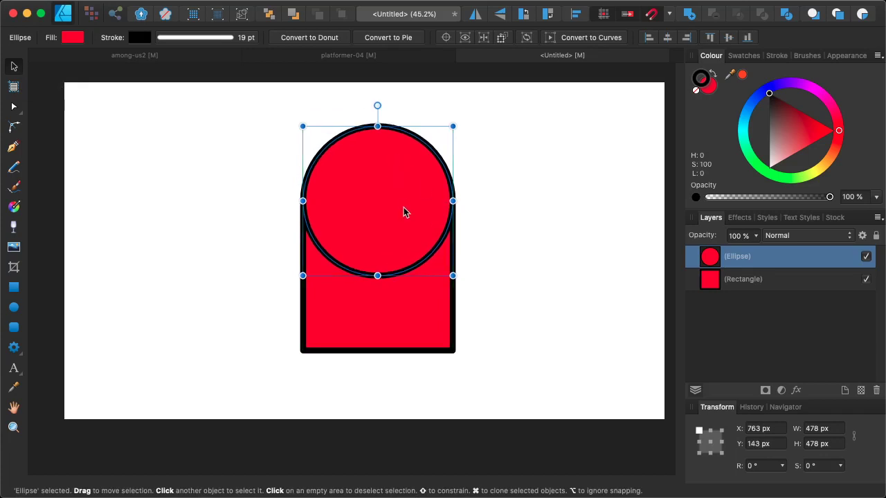
mouse_move(453, 126)
mouse_down()
mouse_move(436, 141)
mouse_move(381, 142)
mouse_move(459, 135)
mouse_up()
- Lengthen the body rectangle downward, then shrink circle and rectangle together to about 349 × 549 px
click(418, 329)
drag(374, 351, 377, 362)
click(547, 83)
drag(546, 83, 239, 382)
drag(452, 359, 418, 305)
click(458, 294)
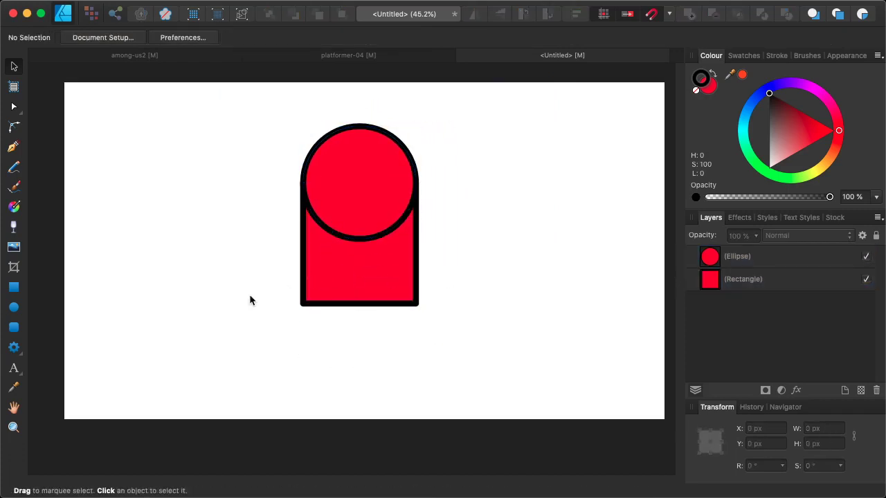
- Draw two small red leg rectangles below the body
click(14, 286)
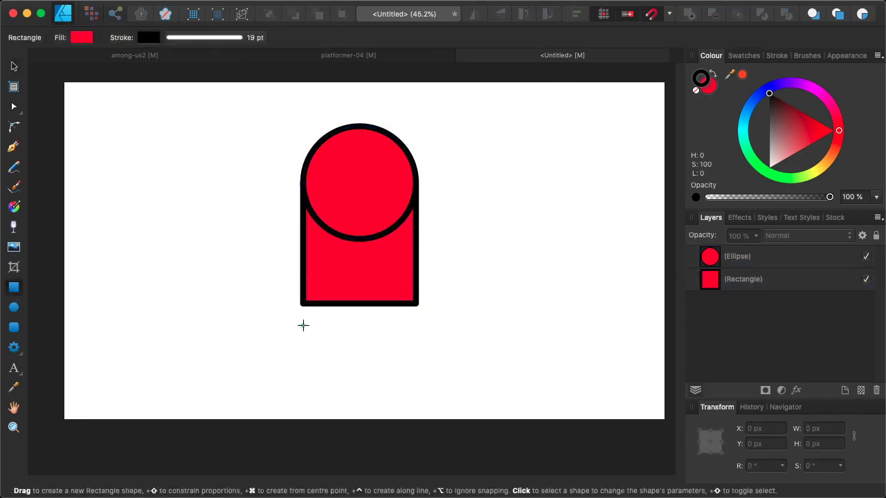
drag(301, 336, 349, 303)
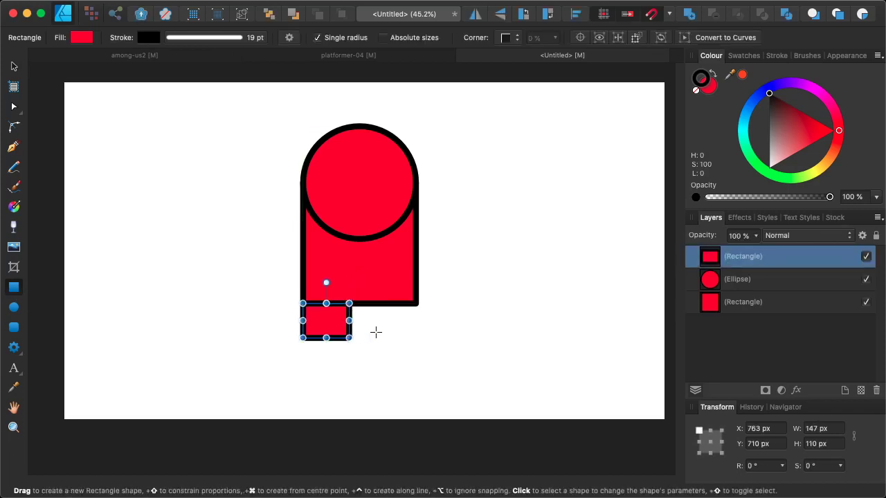
drag(379, 337, 415, 303)
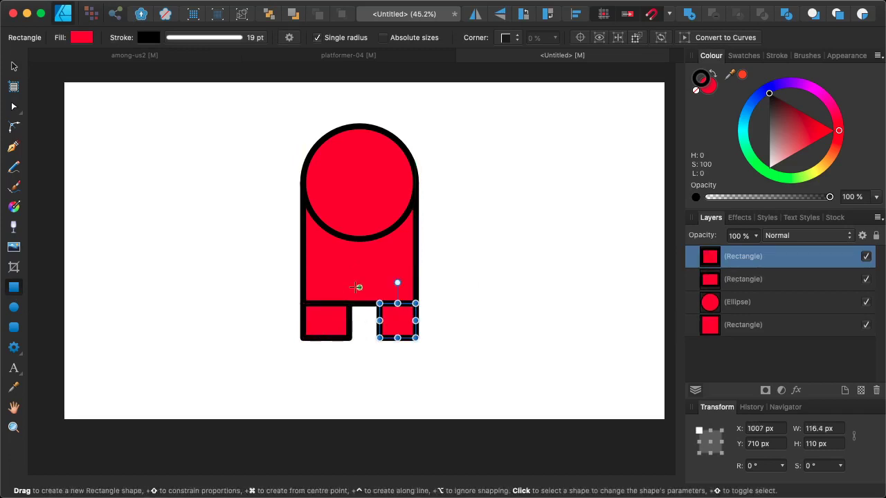
- Resize both legs to meet the body's bottom edge, then select all four crewmate shapes
key(v)
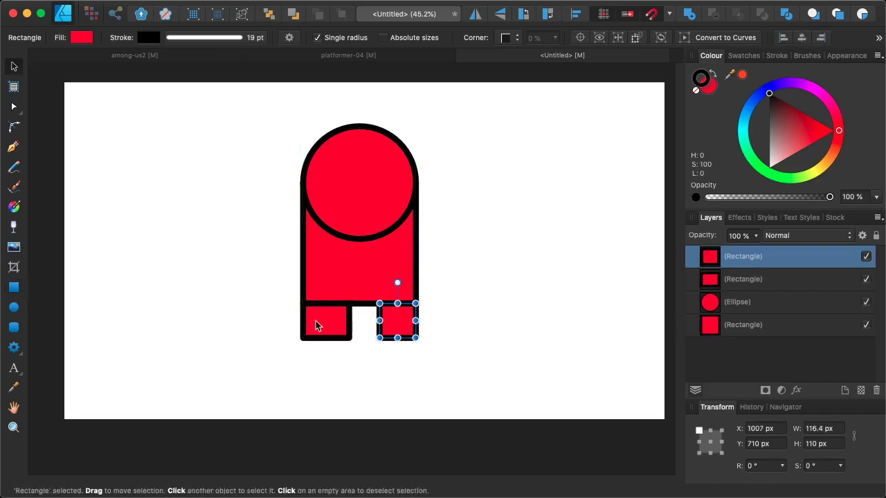
shift+click(315, 320)
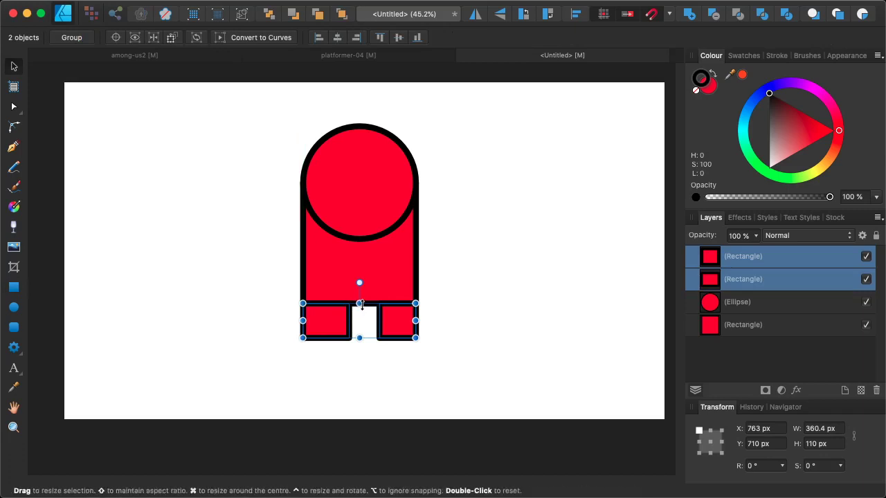
mouse_move(359, 303)
mouse_down()
mouse_move(359, 284)
mouse_move(359, 296)
mouse_up()
click(384, 241)
click(395, 314)
shift+click(340, 323)
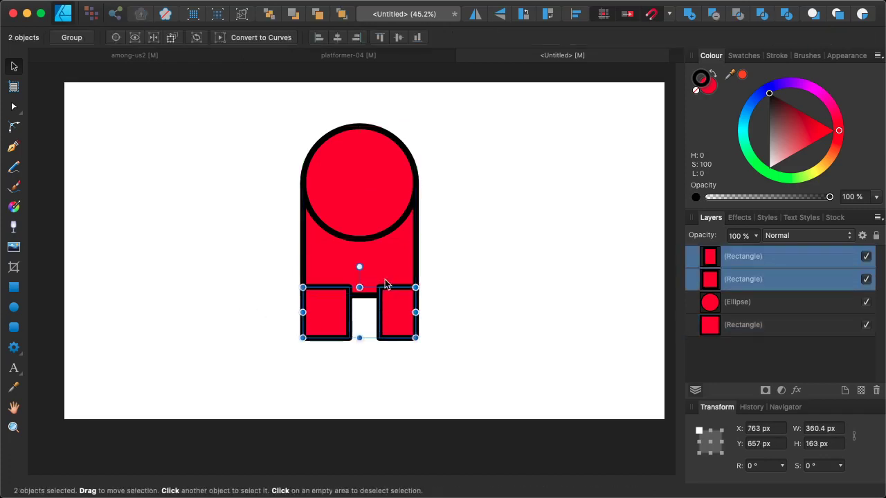
drag(359, 287, 359, 294)
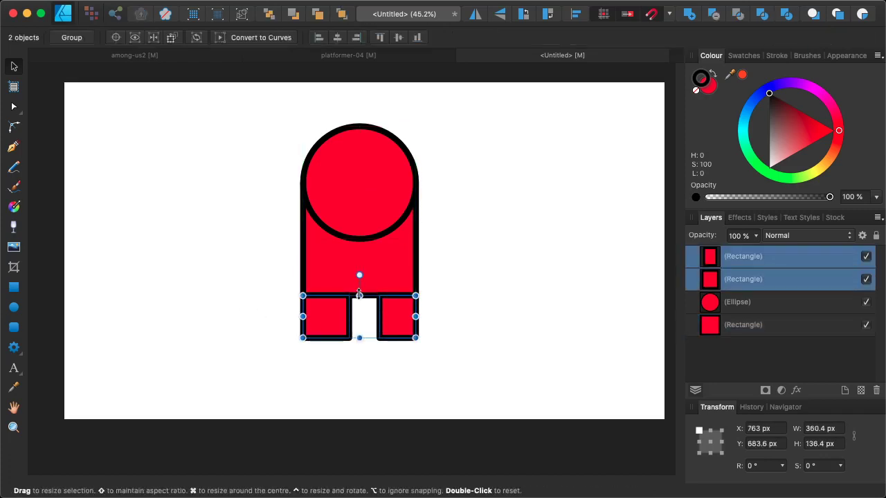
click(221, 96)
drag(221, 96, 454, 361)
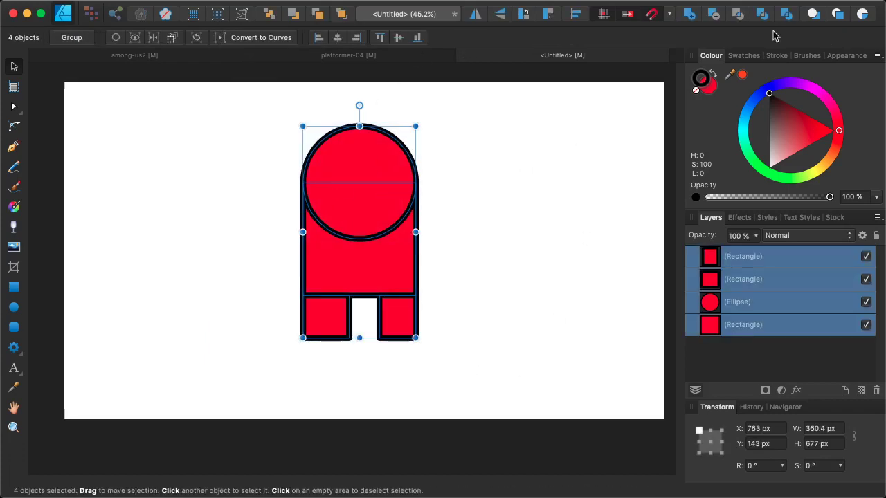
- Merge the four crewmate shapes into one Curve with Add, and draw a 315 × 315 px red circle beside it
click(689, 17)
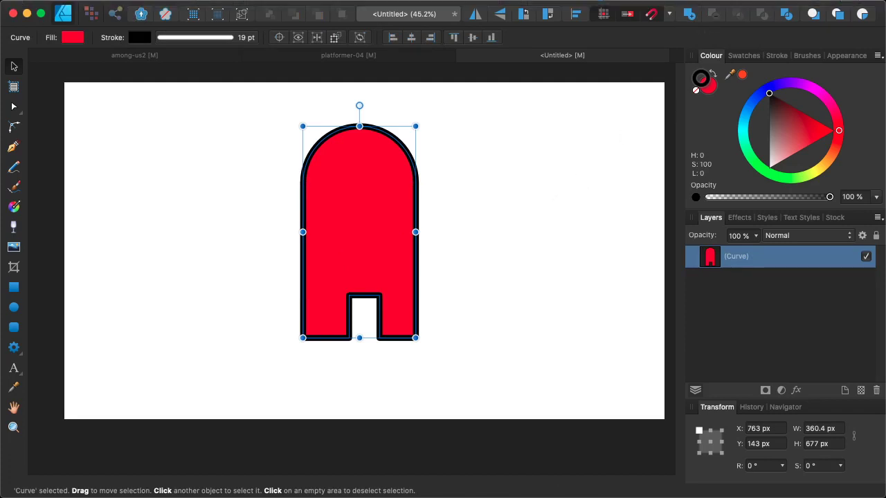
click(14, 307)
drag(463, 158, 579, 239)
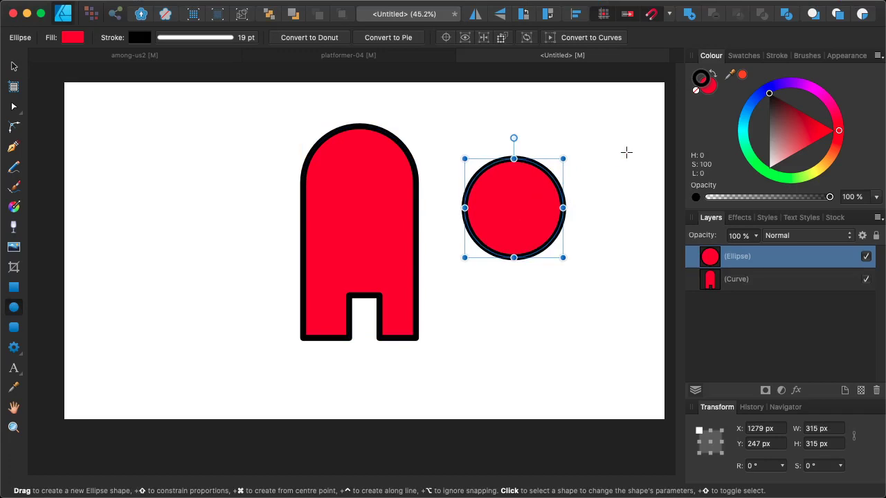
- Draw a second circle overlapping the red one and give it an orange fill
drag(635, 152, 531, 257)
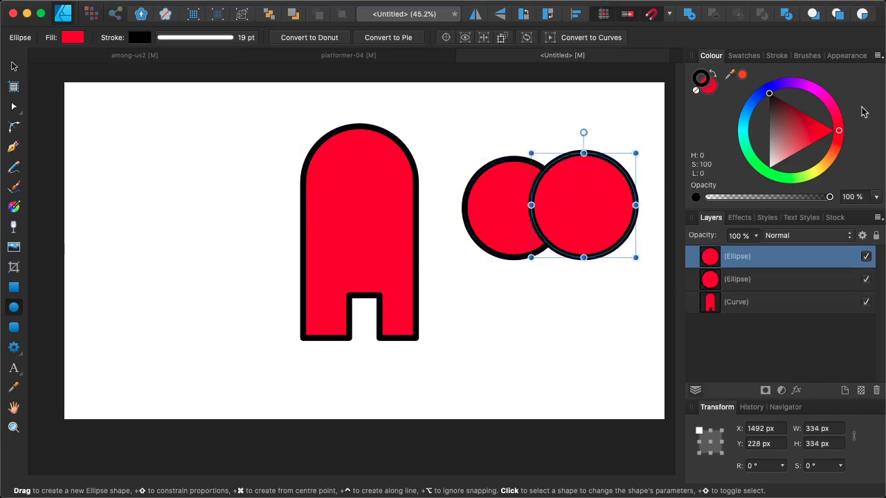
click(820, 172)
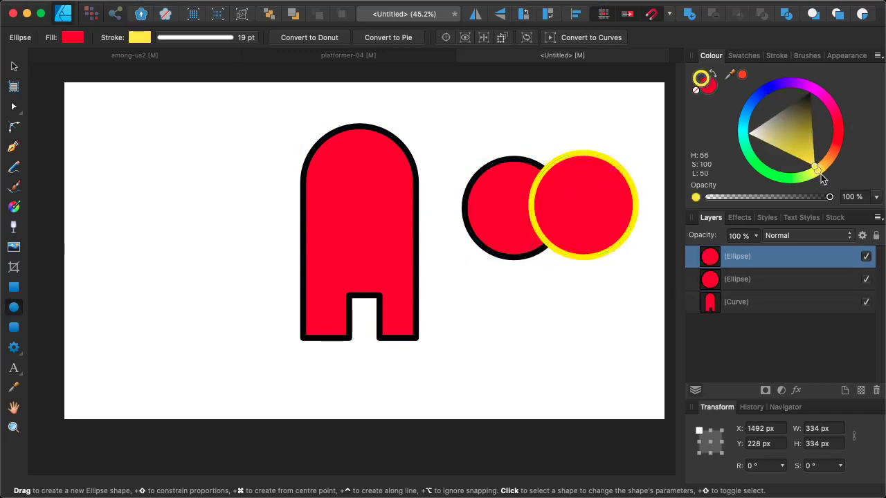
key(super+z)
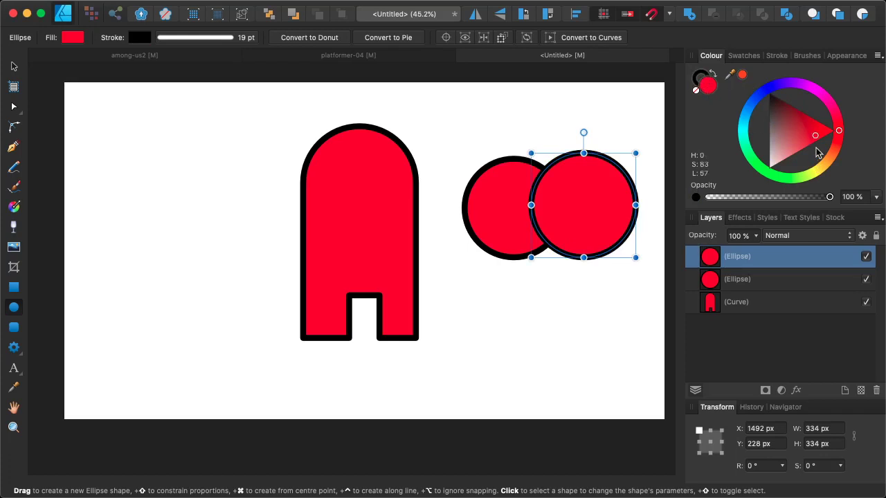
click(824, 164)
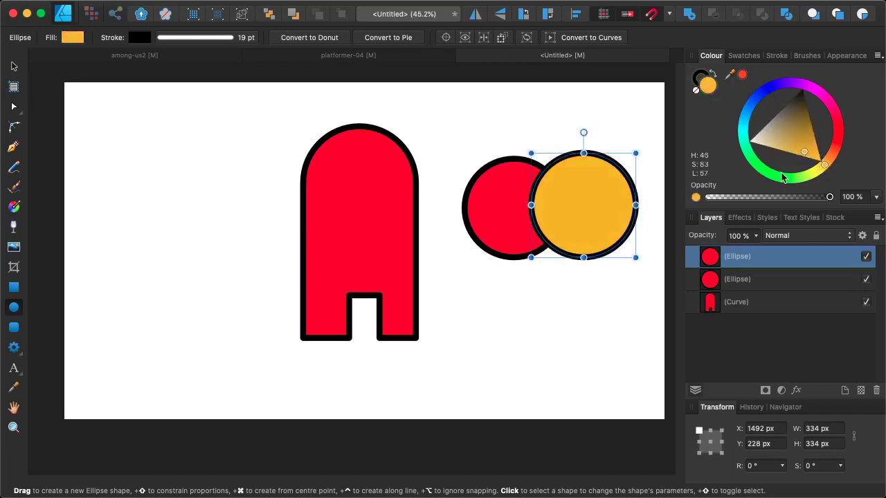
- Select both circles and preview the Add and Subtract results, undoing each
key(v)
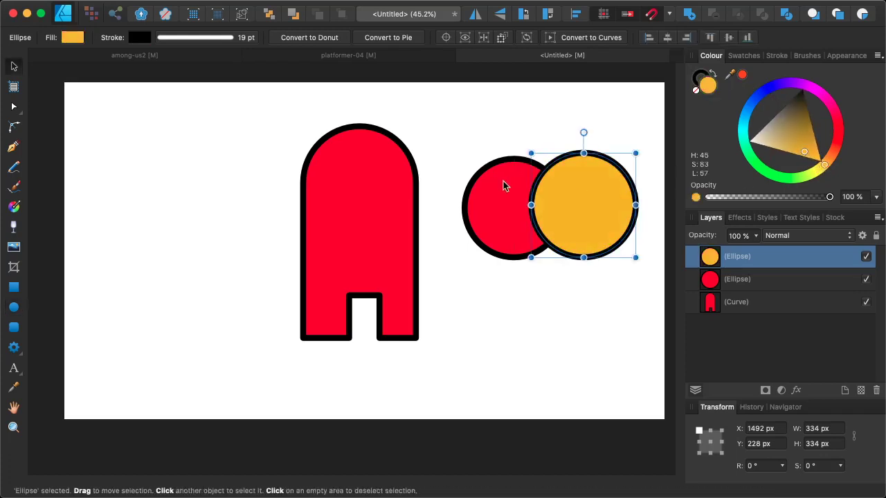
shift+click(503, 181)
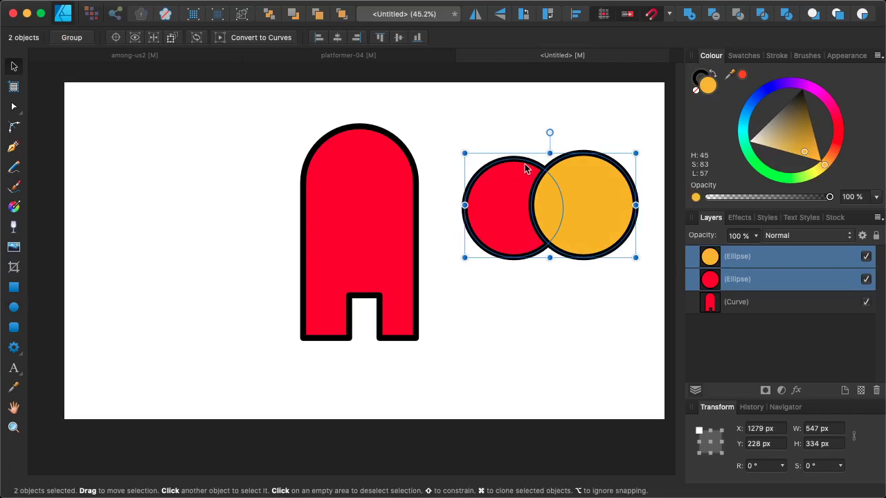
click(690, 15)
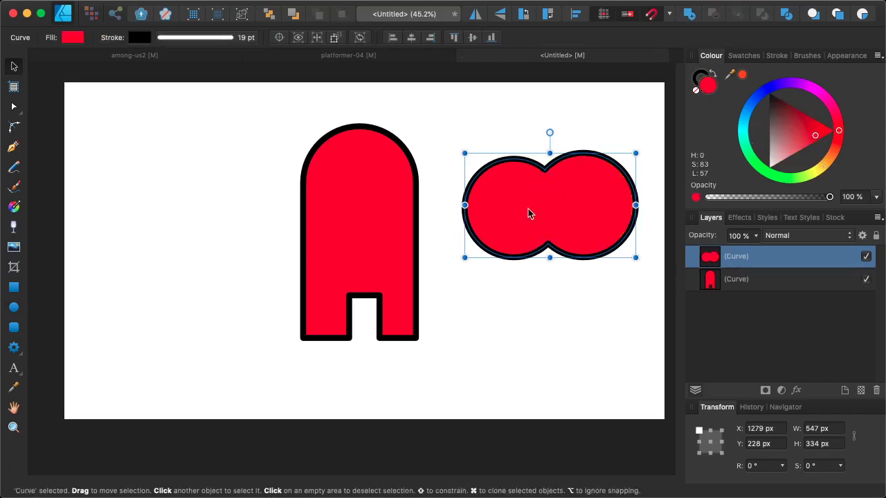
key(super+z)
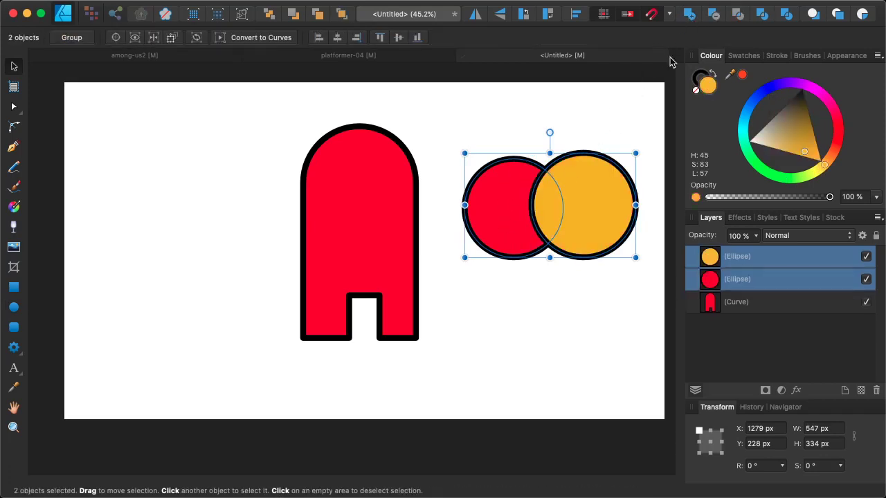
click(713, 17)
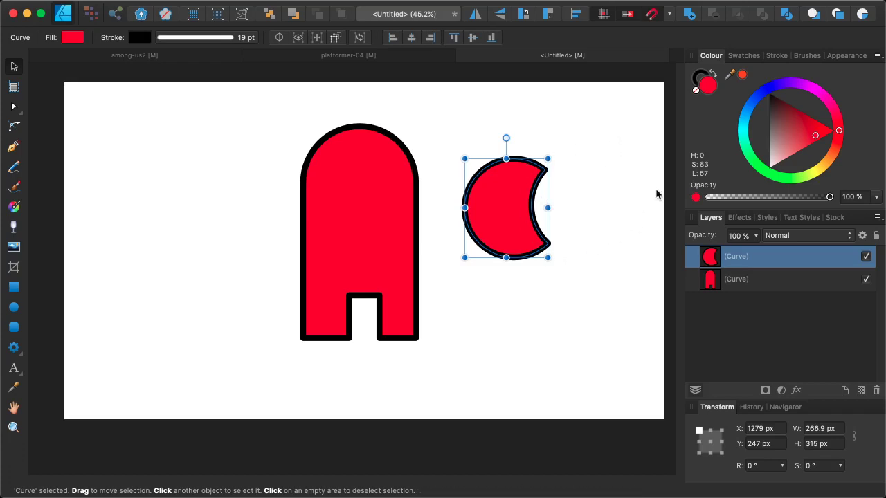
key(super+z)
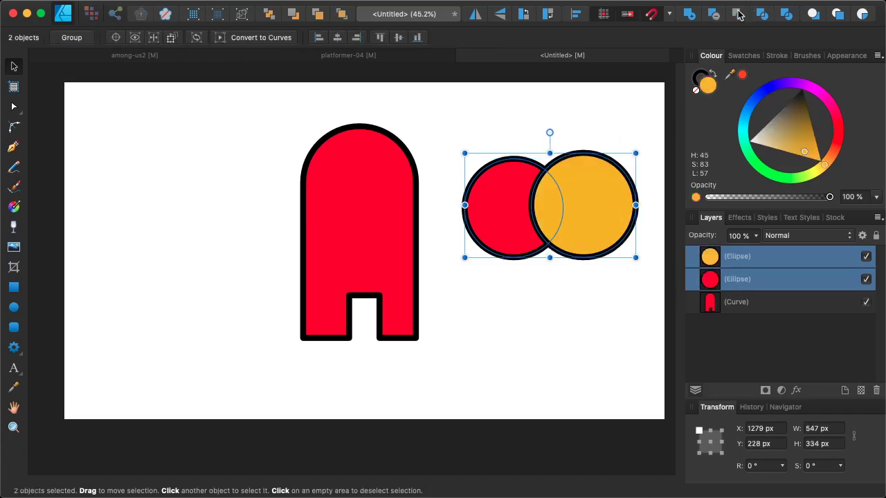
- Preview Intersect, Xor and Divide on the two circles, undoing each
click(738, 16)
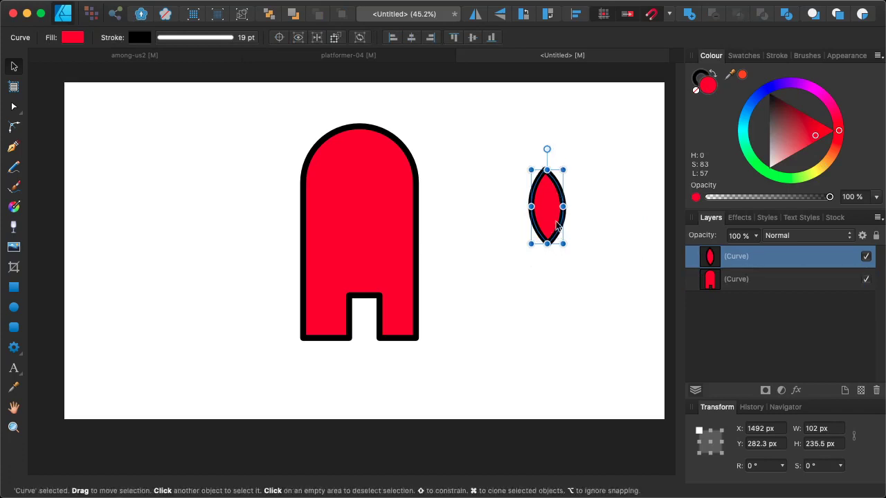
key(super+z)
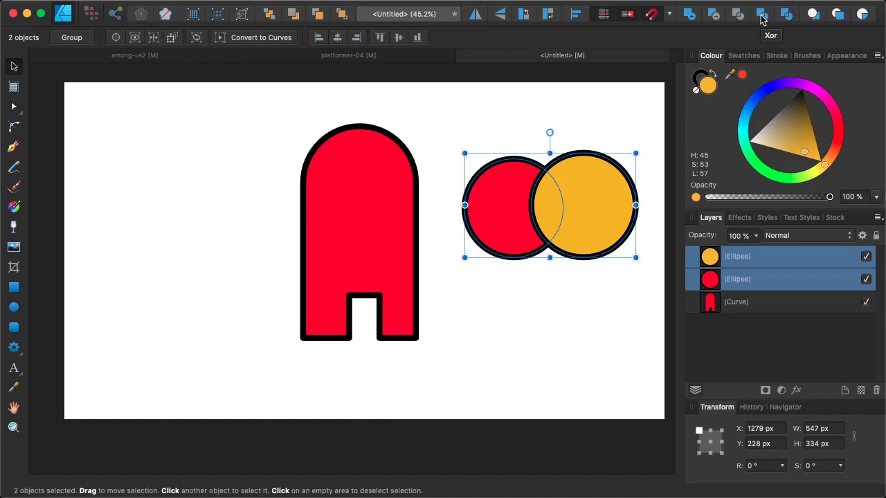
click(761, 15)
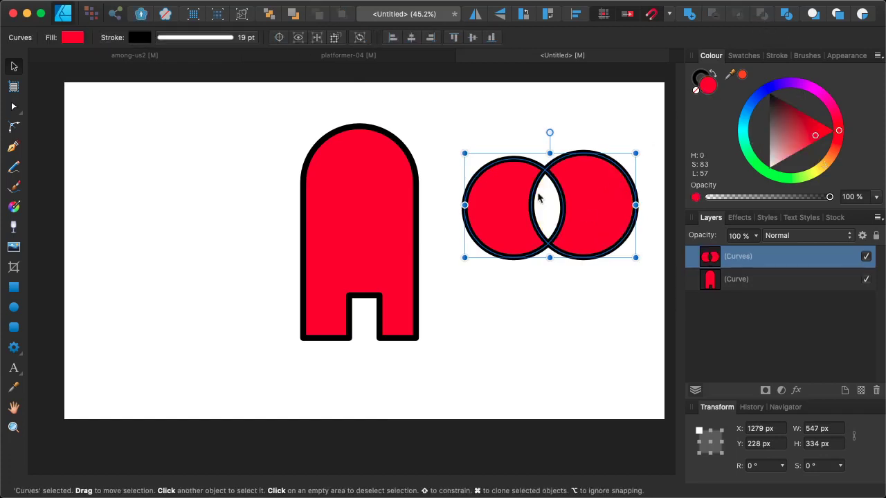
key(super+z)
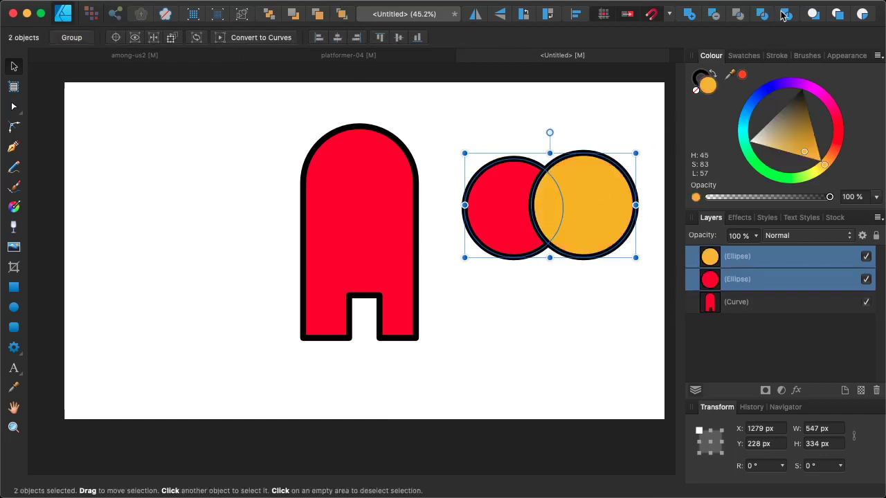
click(787, 16)
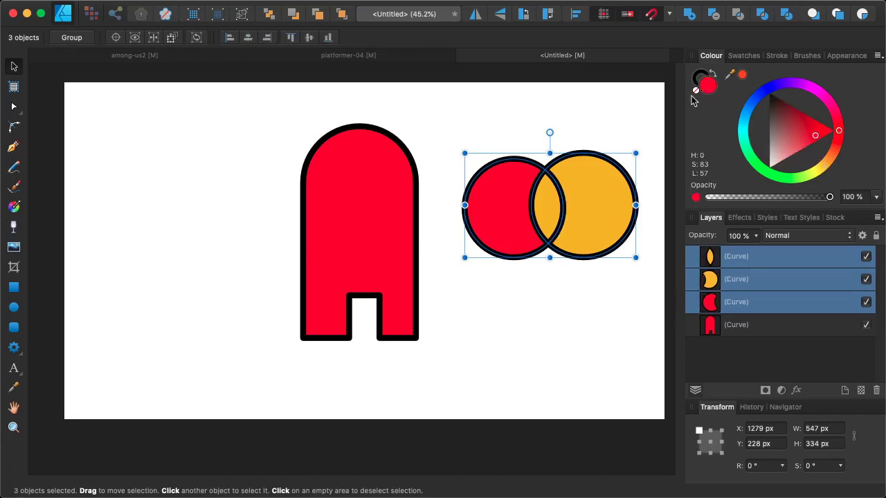
drag(569, 211, 552, 256)
key(super+z)
key(super+z)
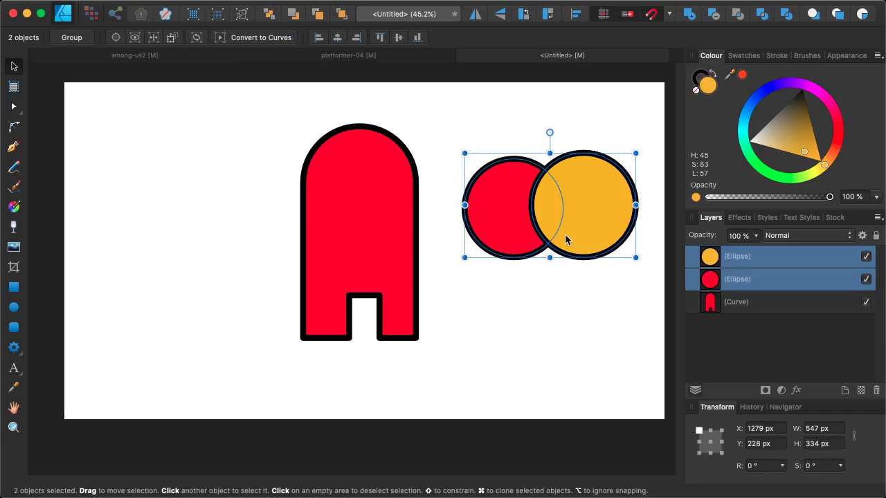
- Delete both circles, leaving only the red crewmate body
click(388, 235)
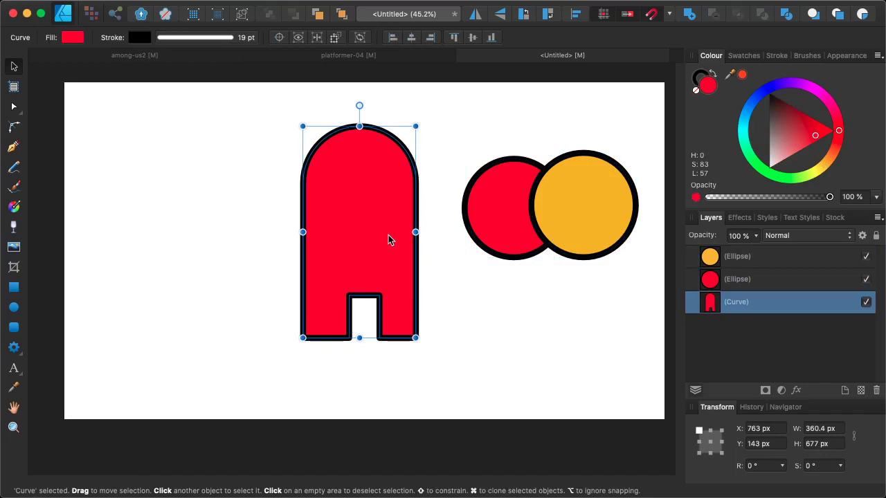
click(485, 212)
shift+click(593, 204)
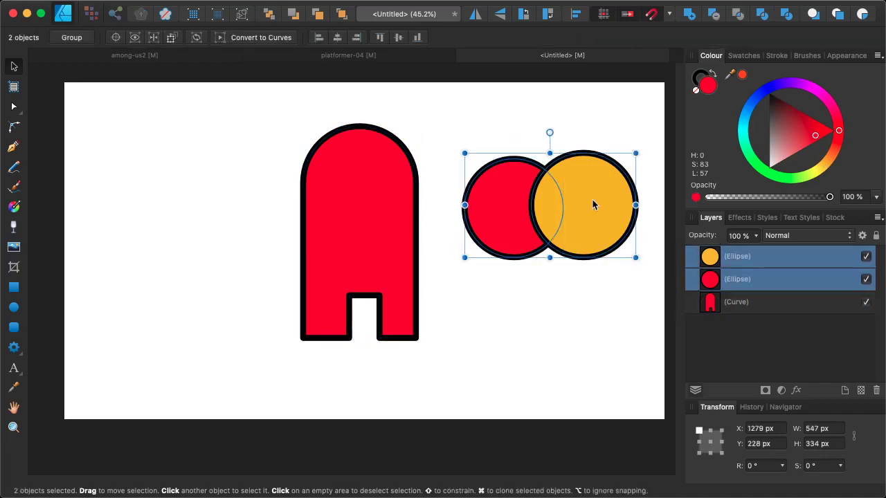
key(Delete)
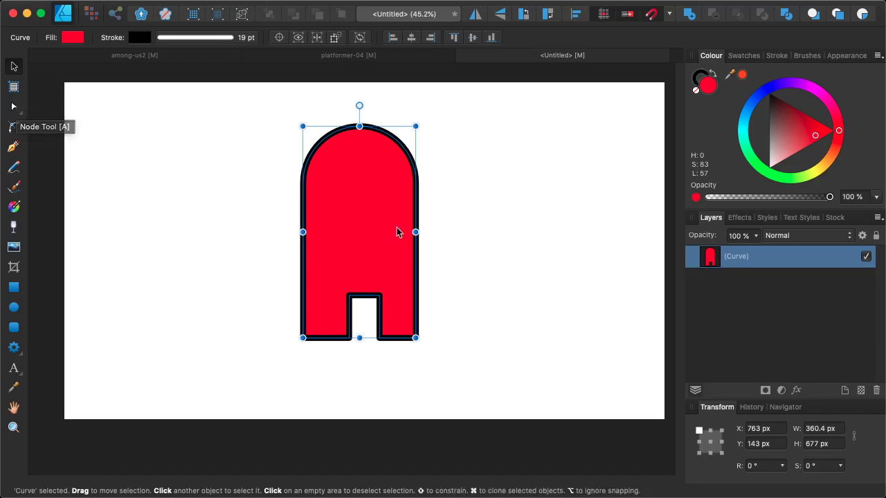
- With the Node Tool, bulge the body's right edge slightly outward
scroll(364, 225, right, 2)
key(a)
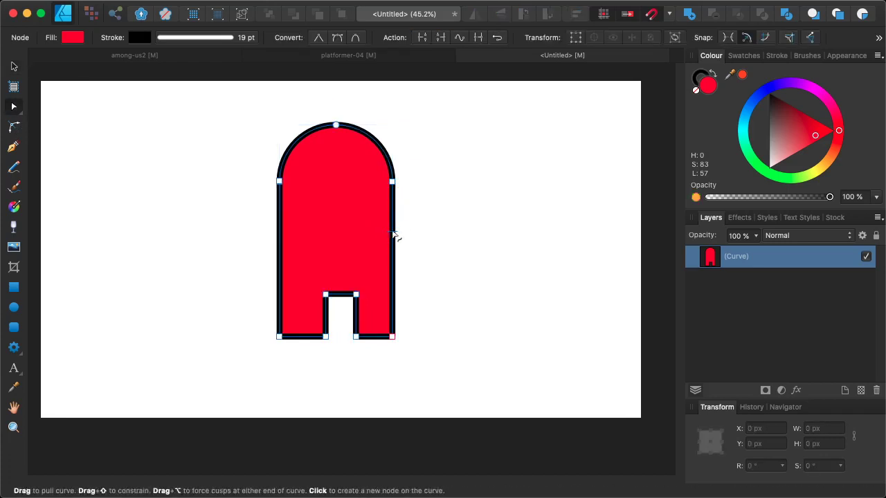
drag(391, 182, 441, 189)
key(super+z)
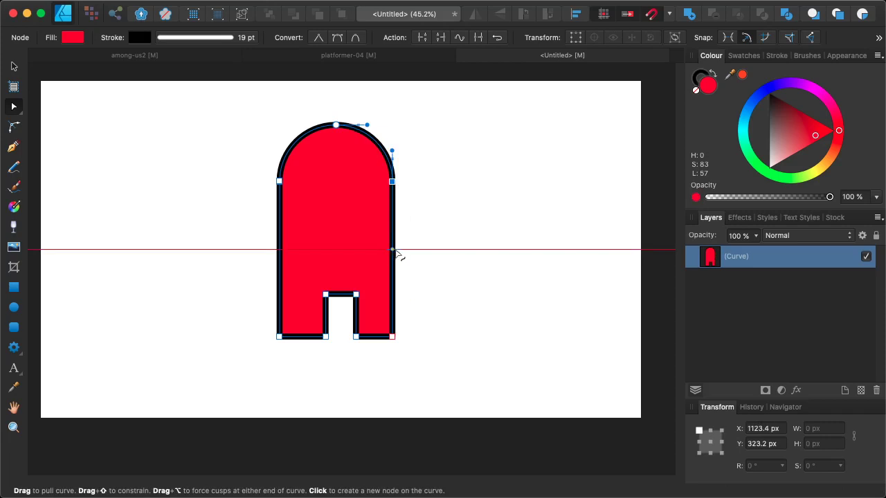
drag(397, 253, 397, 252)
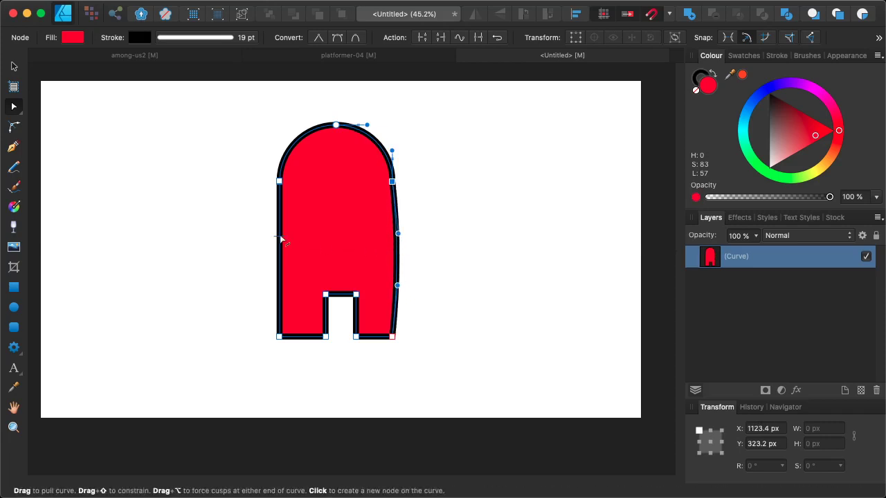
drag(417, 166, 377, 209)
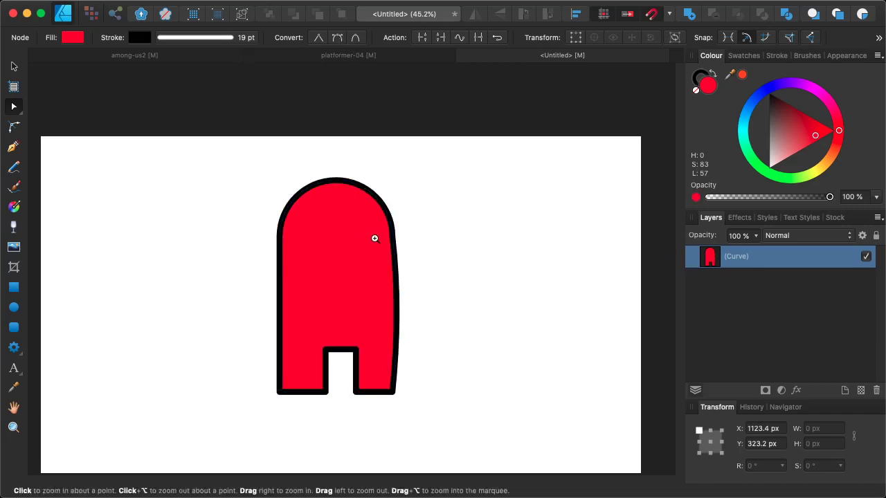
- Convert the shoulder node to Smooth and reshape the right shoulder curve with its handles
drag(376, 239, 453, 239)
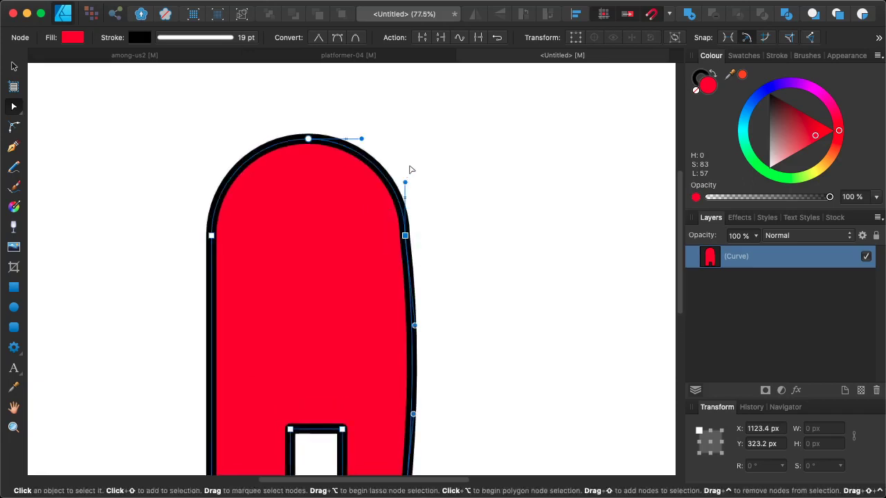
mouse_move(406, 183)
mouse_down()
mouse_move(421, 220)
mouse_move(401, 174)
mouse_move(270, 190)
mouse_move(458, 200)
mouse_move(346, 168)
mouse_move(439, 150)
mouse_move(360, 142)
mouse_move(445, 158)
mouse_move(395, 161)
mouse_move(404, 181)
mouse_up()
click(337, 39)
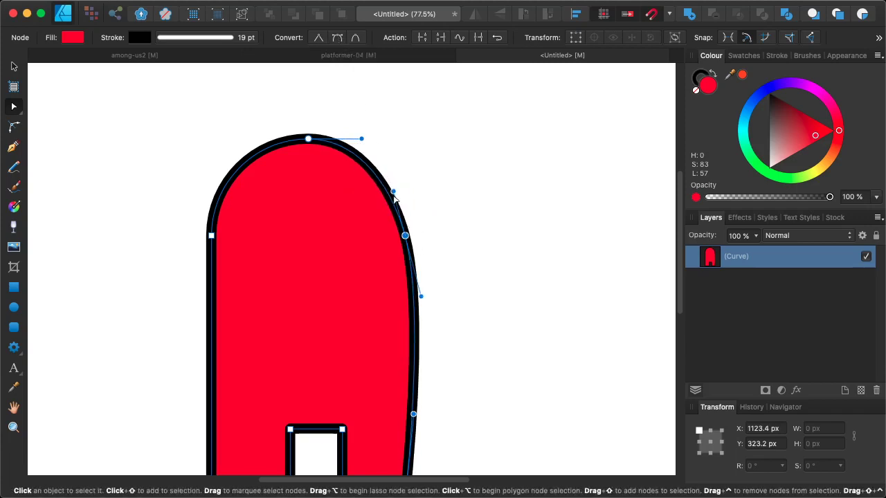
drag(394, 193, 420, 198)
key(super+z)
drag(421, 296, 460, 313)
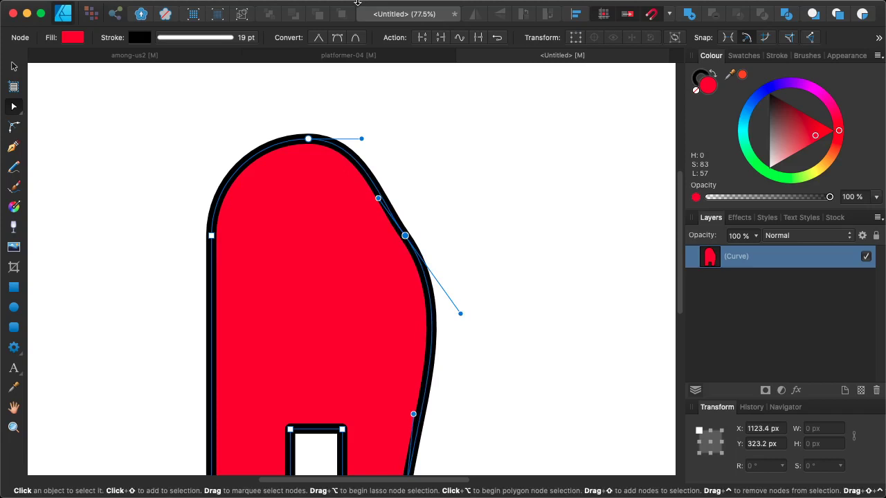
click(318, 37)
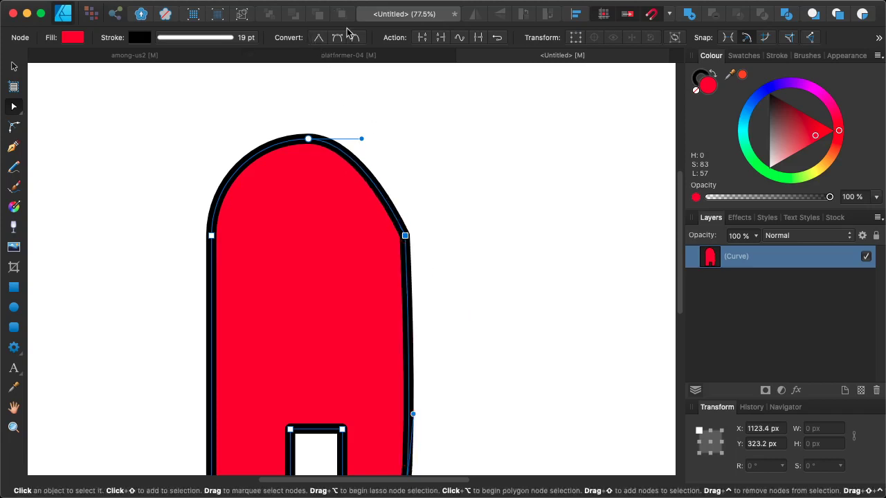
click(337, 38)
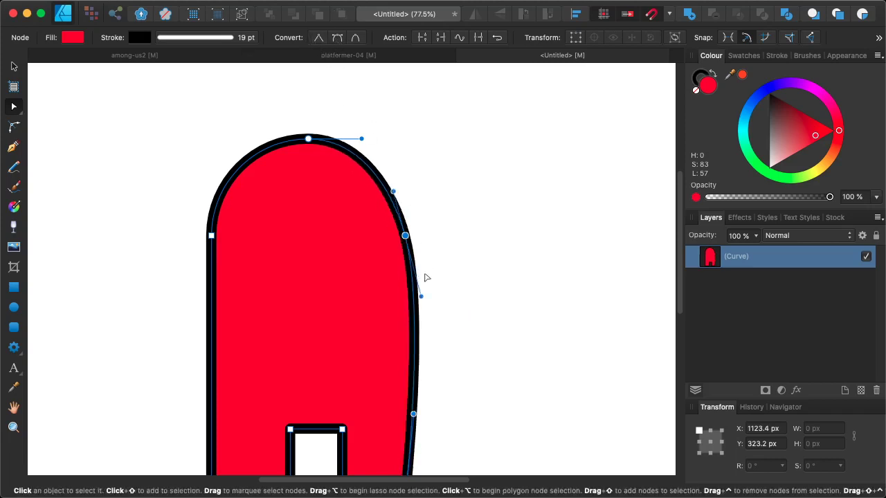
- Refine the lower handle and move the shoulder node up and right for a smooth bulge
scroll(449, 249, down, 2)
scroll(472, 259, down, 1)
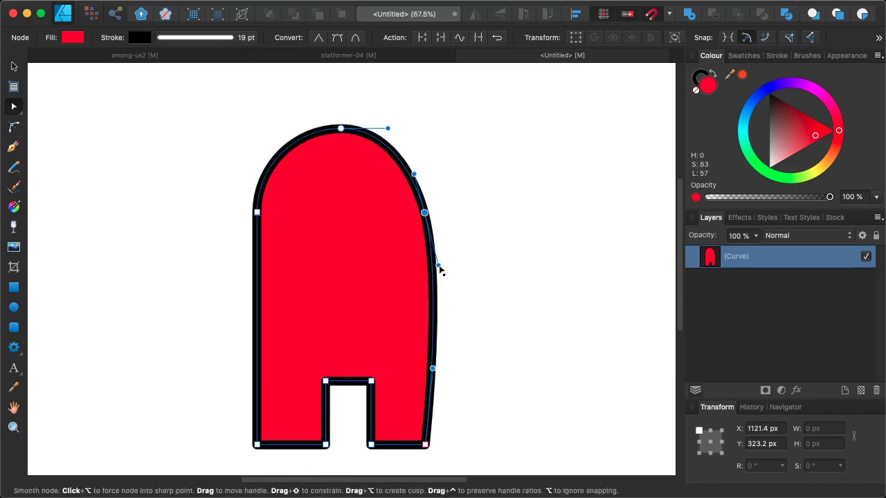
mouse_move(438, 267)
mouse_down()
mouse_move(430, 264)
mouse_move(437, 270)
mouse_up()
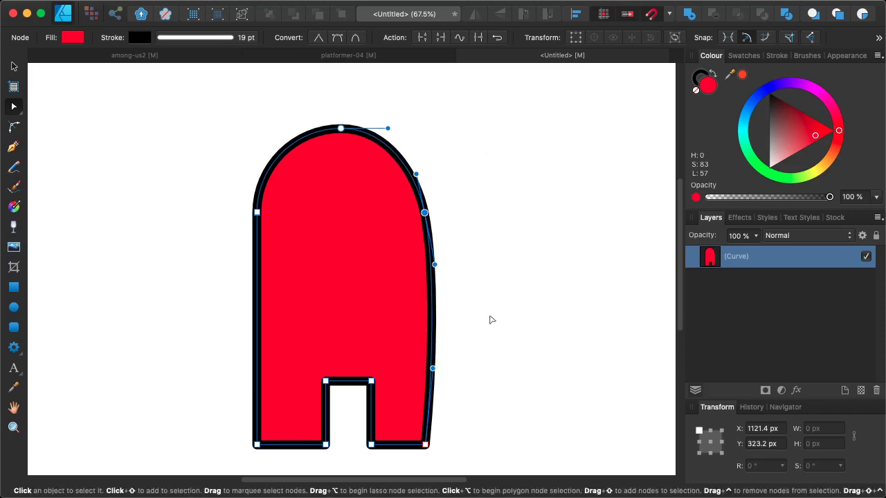
drag(467, 321, 499, 303)
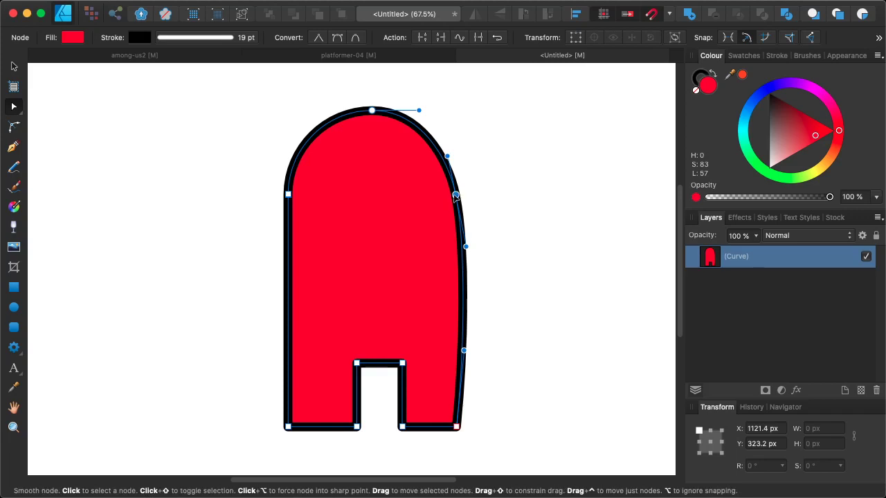
drag(457, 196, 454, 191)
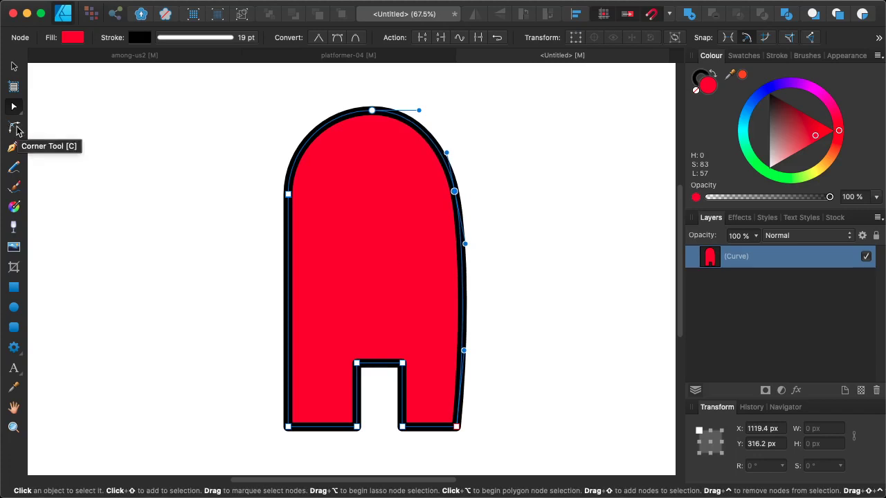
- Round the body's four bottom corners with the Corner Tool
click(15, 128)
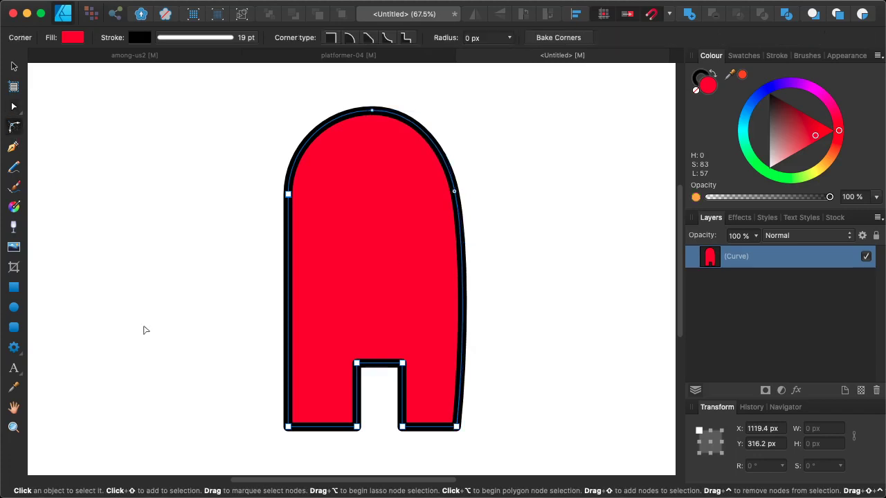
drag(233, 398, 533, 447)
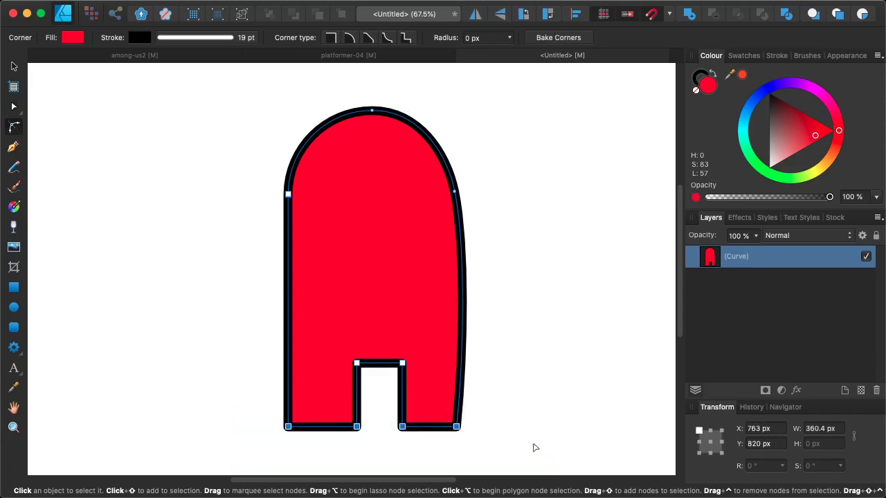
drag(402, 426, 413, 409)
- Round the top corners of the leg gap and draw a 305 × 305 px orange circle left of the body
drag(338, 340, 433, 387)
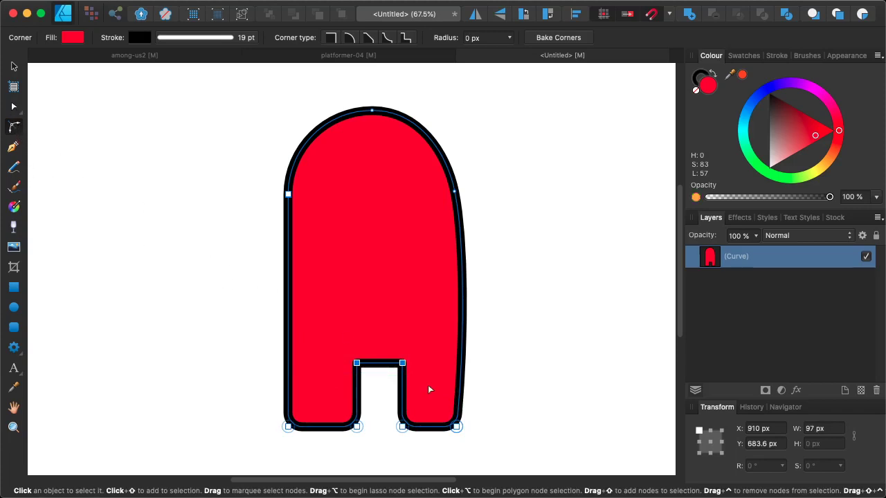
drag(401, 361, 390, 377)
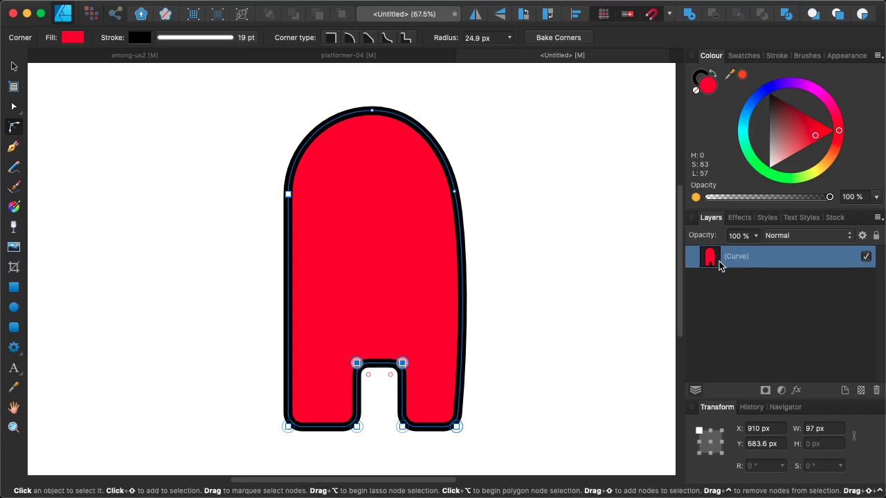
click(13, 310)
drag(92, 197, 242, 331)
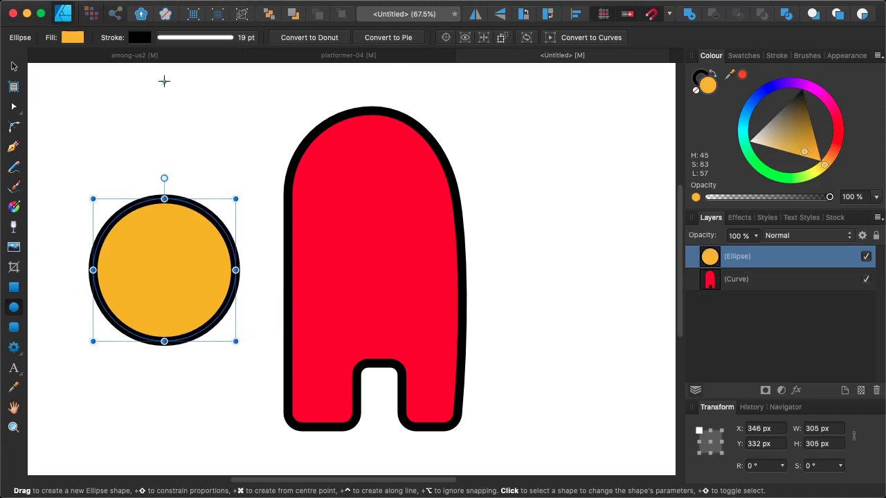
- Inspect how the orange crewmate in among-us2 is built by selecting and moving its highlight shape
click(116, 56)
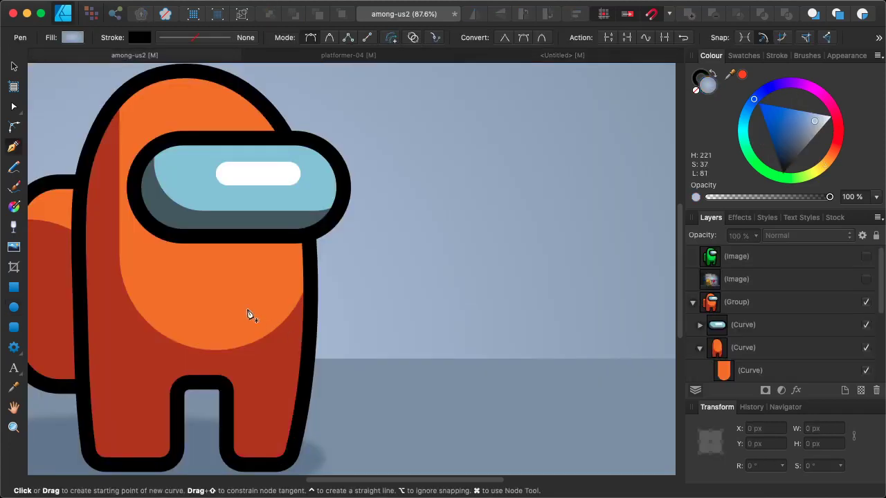
drag(247, 312, 360, 320)
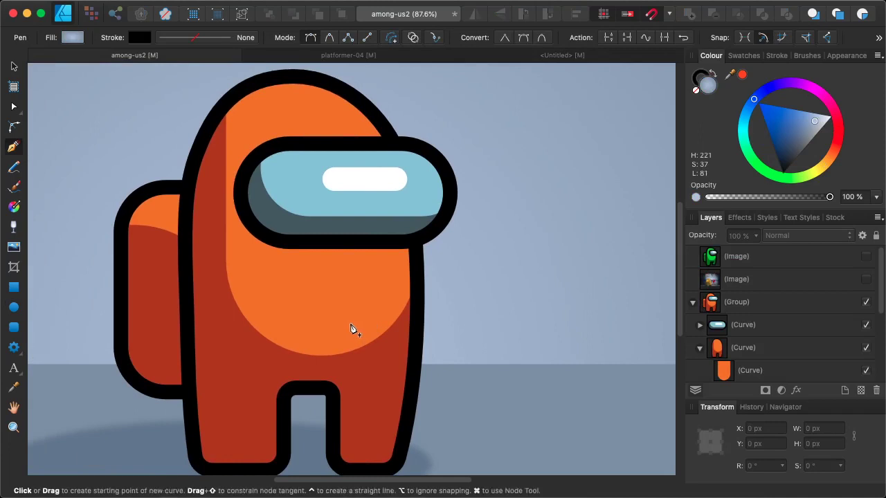
key(a)
click(346, 307)
key(v)
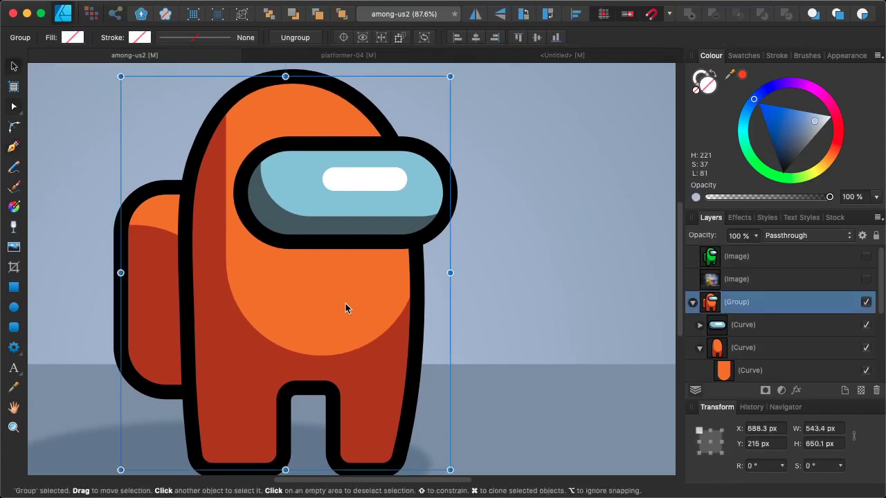
double_click(346, 304)
click(346, 305)
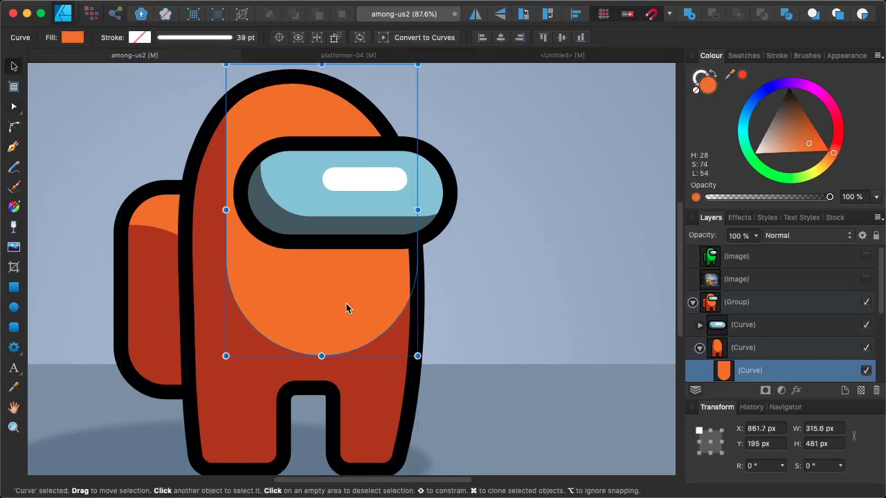
drag(346, 303, 309, 356)
key(super+z)
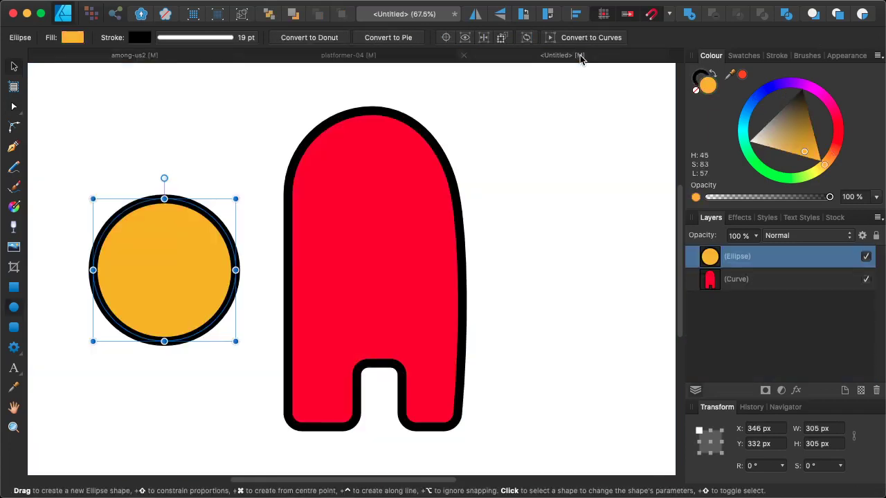
- In the untitled document, draw a rectangle over the orange circle and merge them with Add
click(579, 54)
key(m)
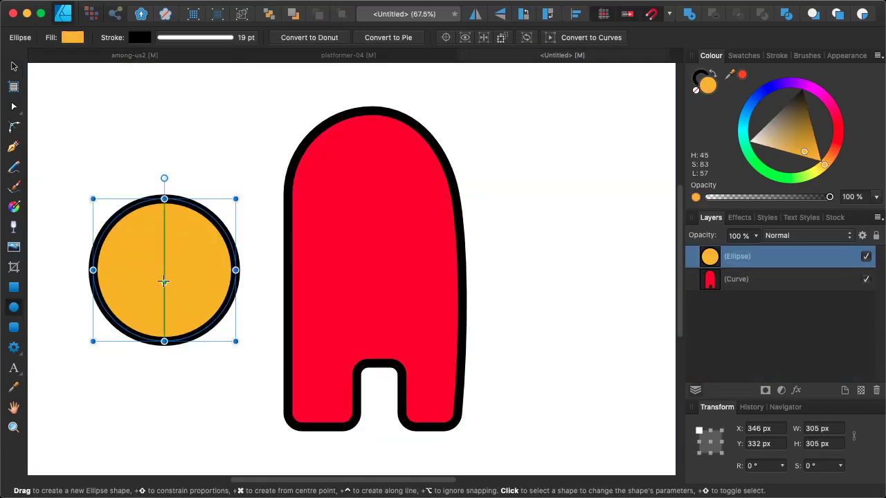
click(15, 287)
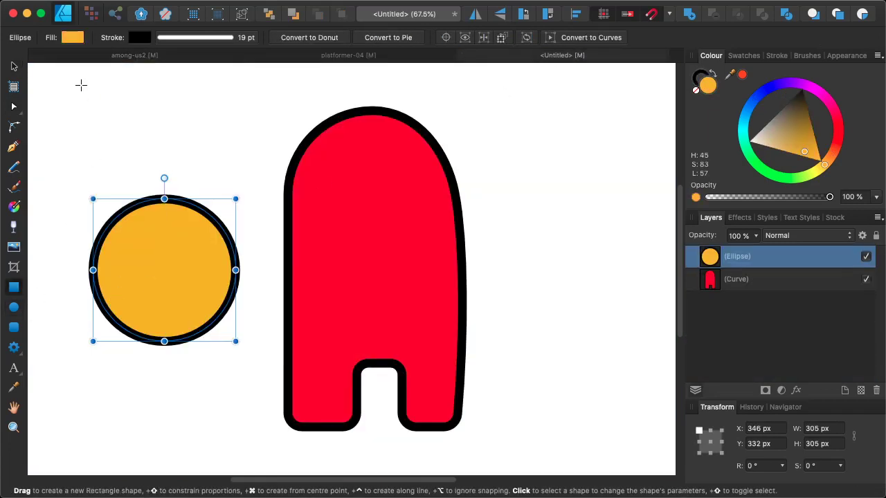
drag(90, 99, 238, 267)
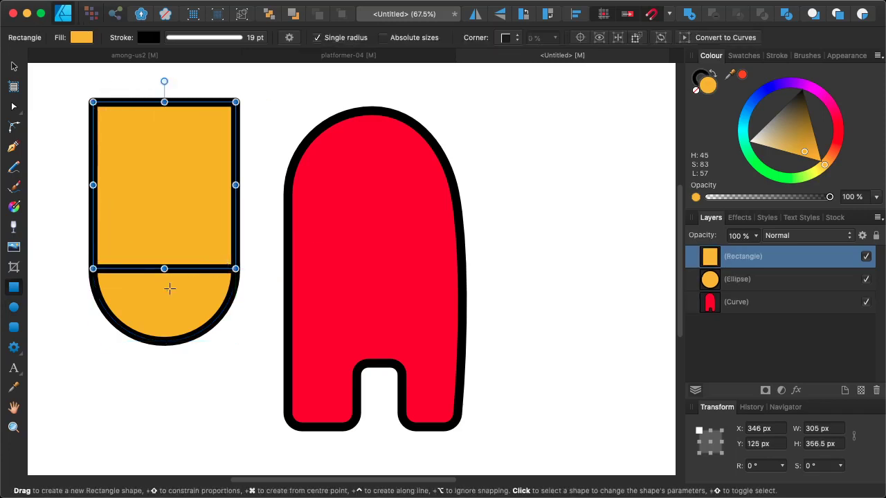
shift+click(170, 294)
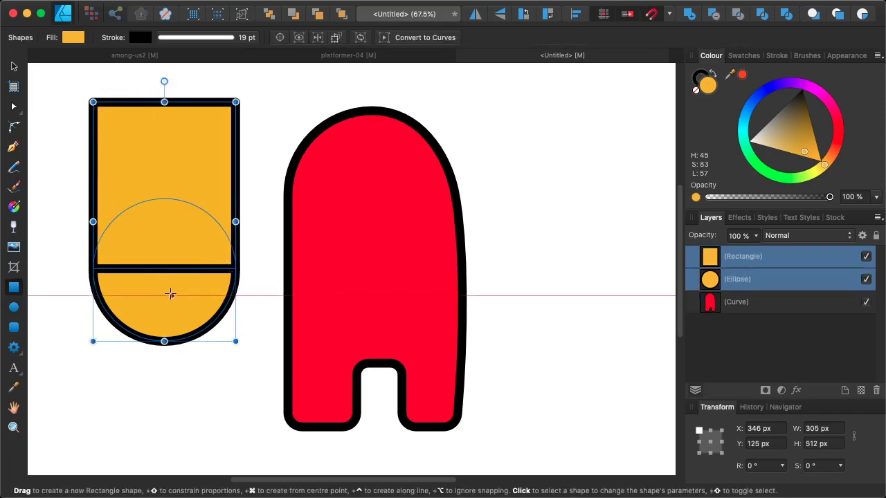
click(690, 21)
click(700, 77)
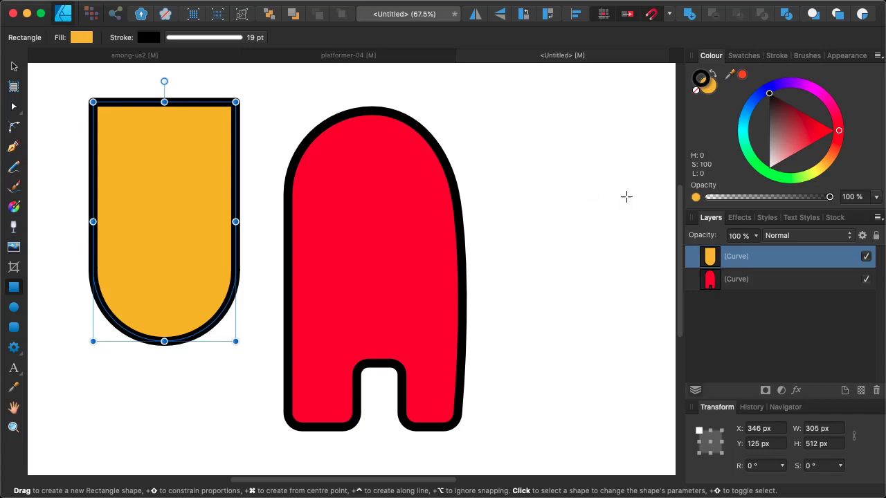
- Remove the shape's outline, fill it with a lighter pinkish version of the body red, and nest it in the body
click(697, 91)
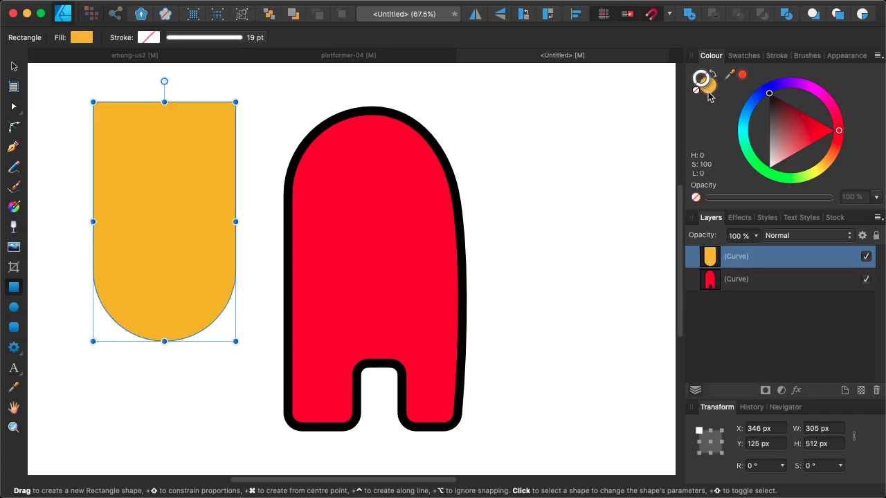
click(707, 90)
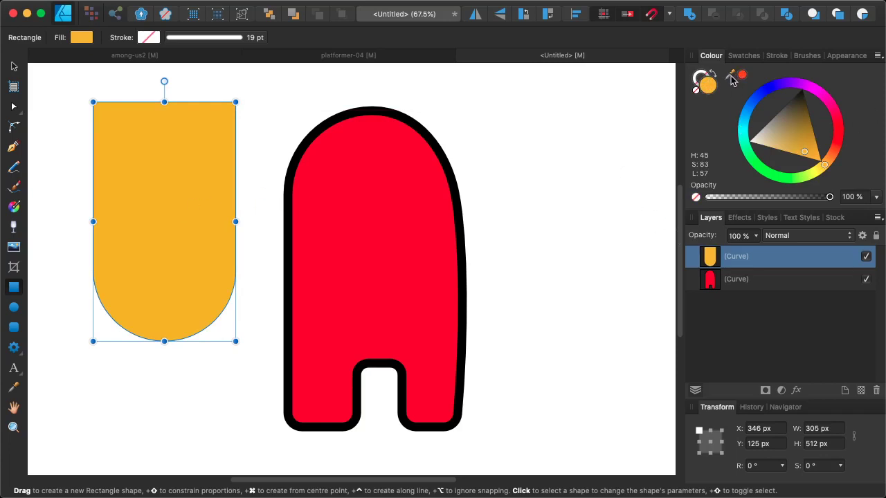
drag(733, 79, 381, 196)
click(741, 75)
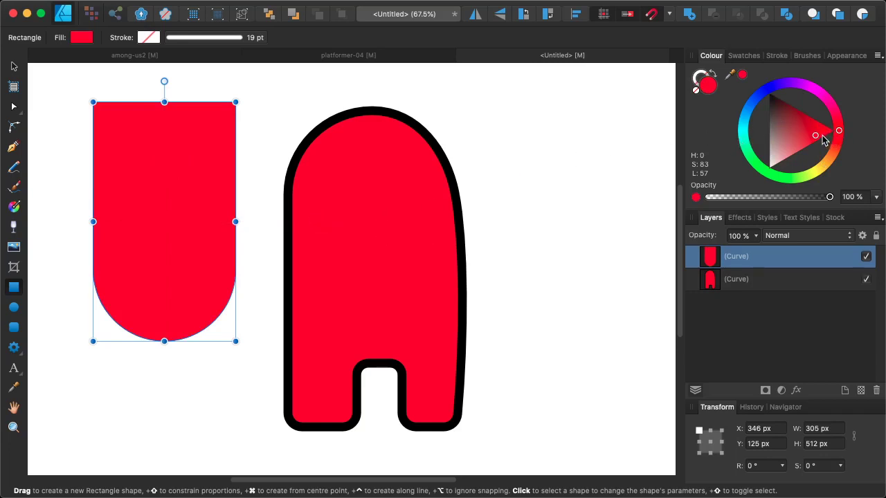
mouse_move(818, 135)
mouse_down()
mouse_move(828, 139)
mouse_move(798, 149)
mouse_up()
drag(807, 152, 804, 161)
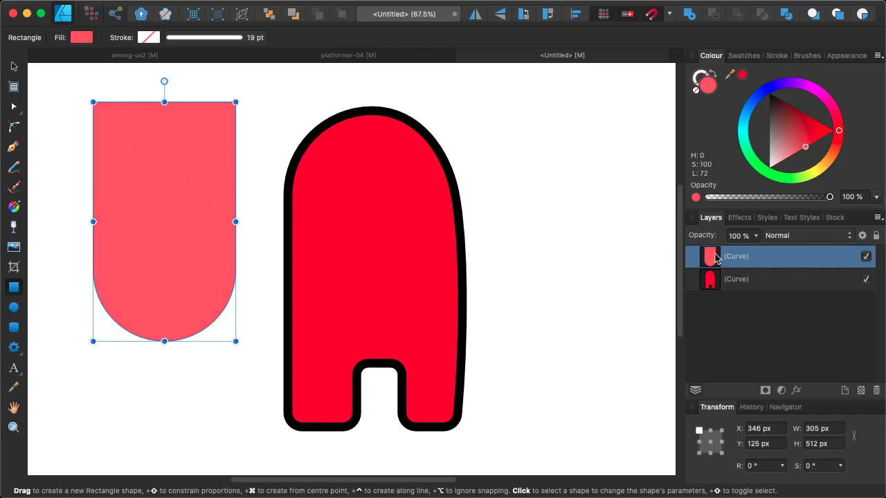
drag(715, 259, 726, 290)
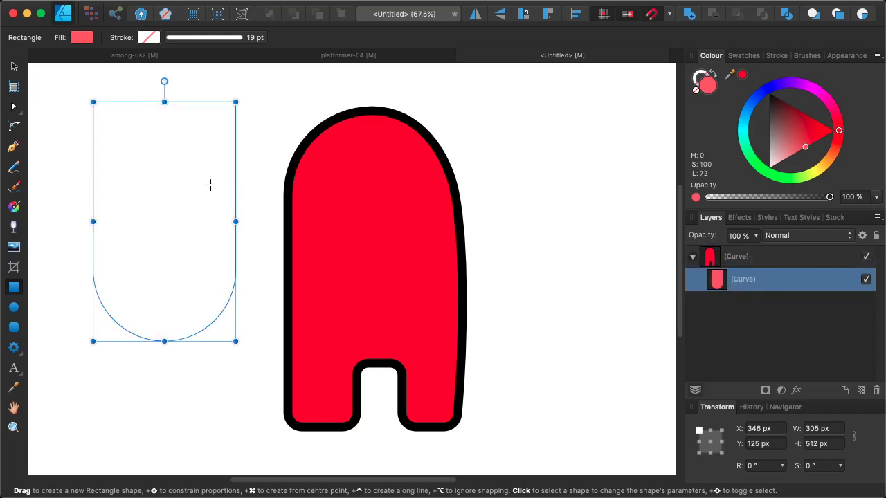
- Move the pink shape onto the red body, widen it to 328.7 px and slightly darken it
key(v)
drag(196, 167, 416, 159)
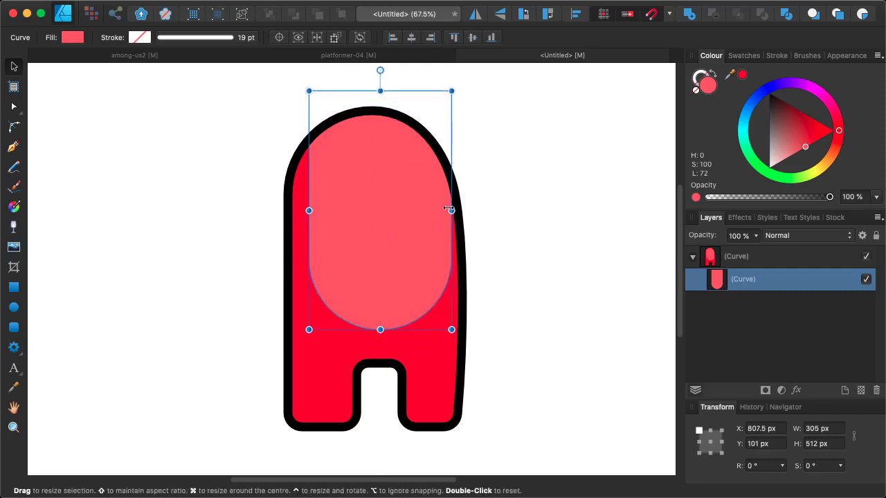
drag(450, 209, 462, 210)
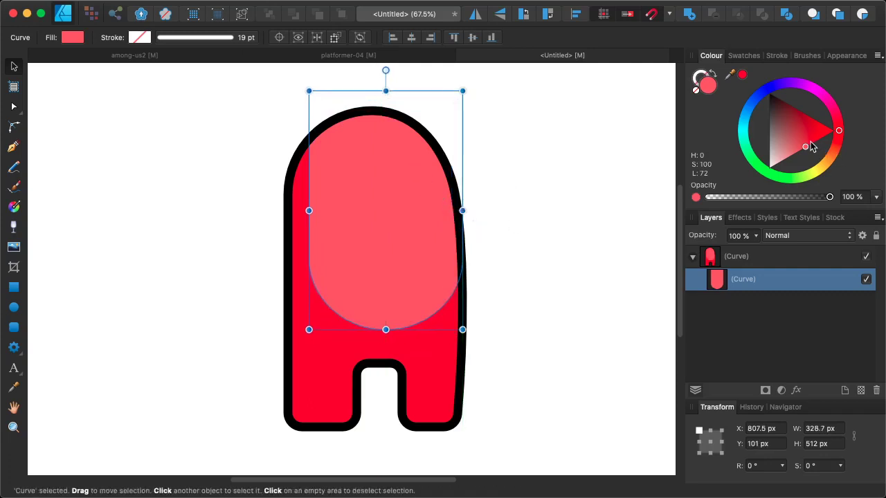
drag(811, 145, 808, 127)
- Reselect the highlight inside the body and move it up to the body's top
click(736, 260)
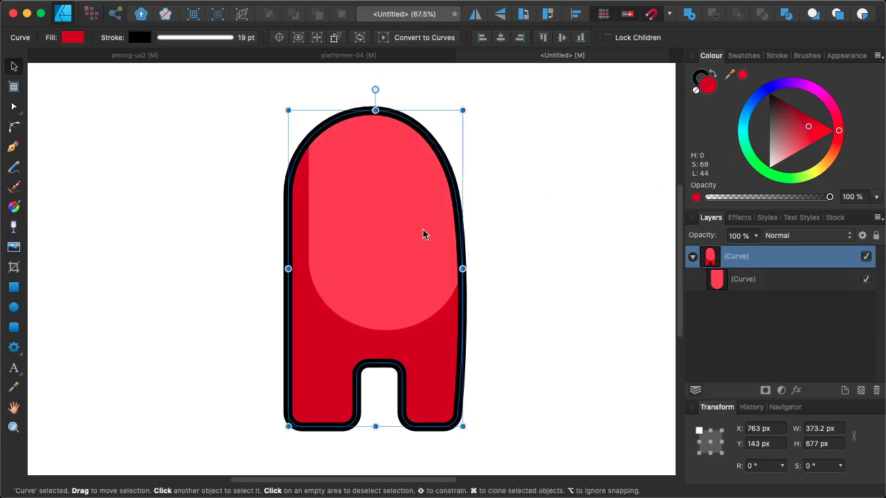
click(715, 284)
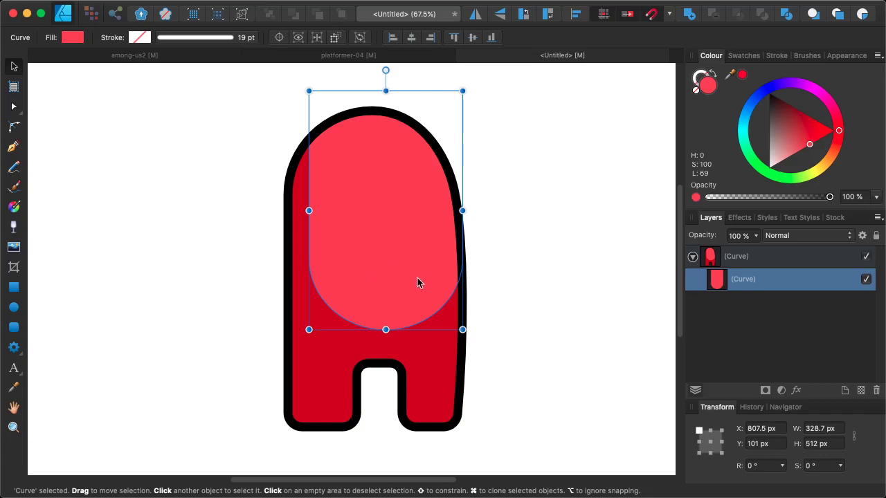
drag(417, 282, 436, 451)
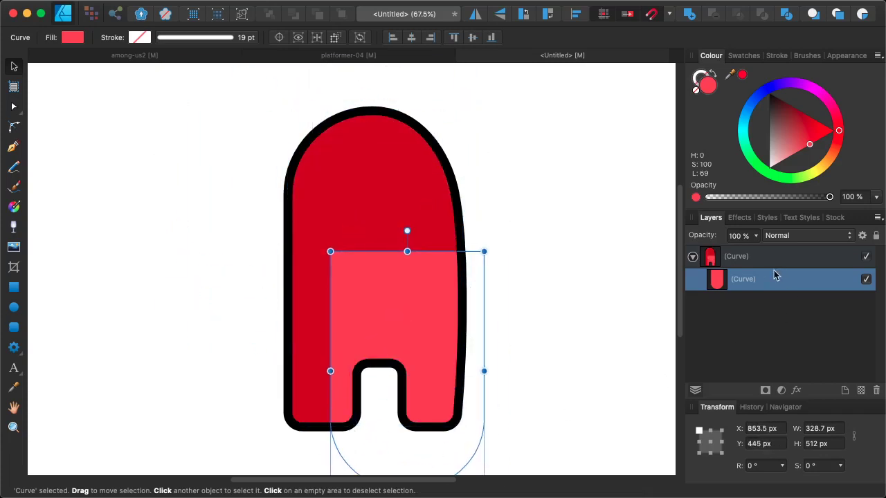
drag(426, 369, 412, 214)
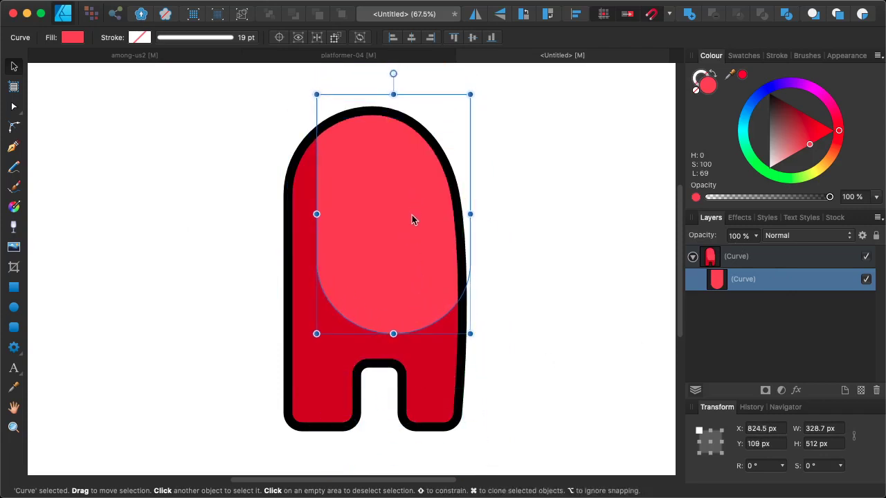
click(739, 219)
- Try a Gaussian Blur on the highlight and nudge it 10 px up and left to X 807.5, Y 99
click(707, 259)
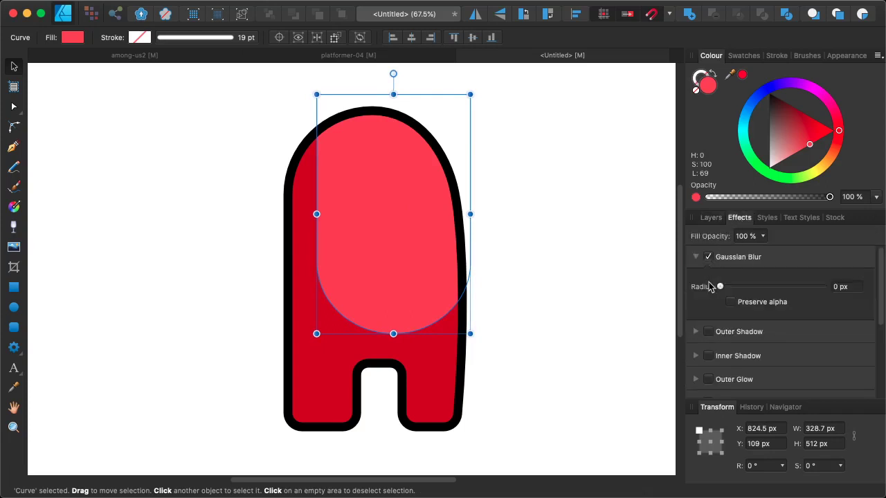
drag(719, 288, 806, 283)
drag(405, 219, 409, 242)
key(shift+Up)
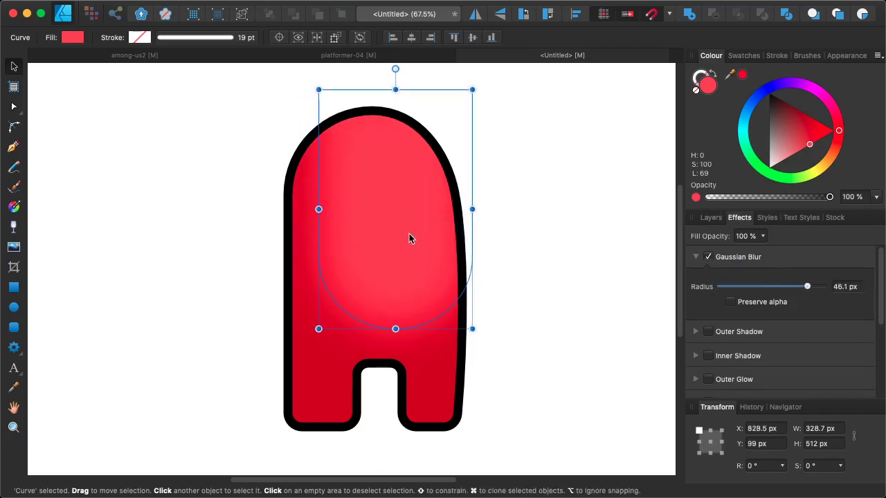
key(shift+Left)
key(shift+Left)
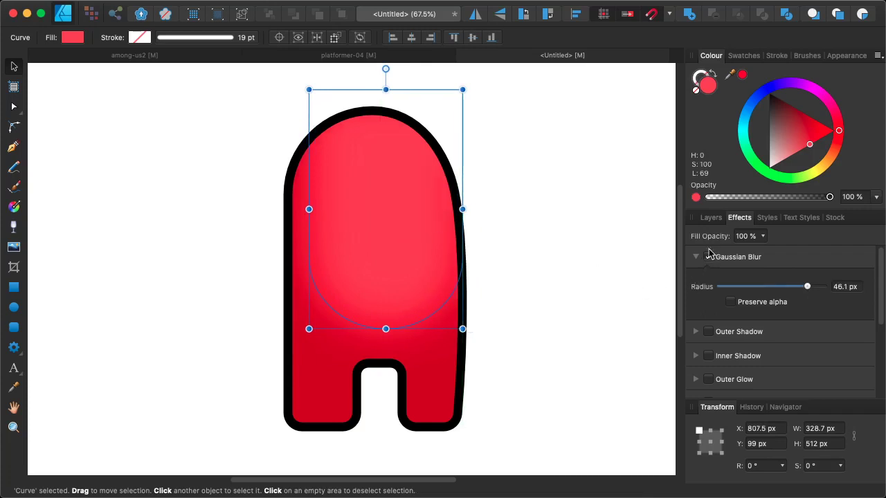
- Switch the highlight's Gaussian Blur off again, leaving its edges crisp
click(709, 219)
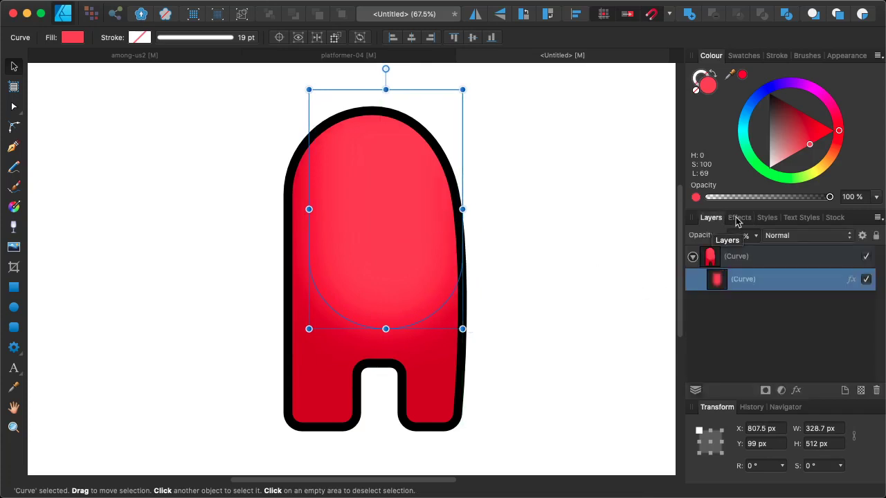
click(739, 219)
click(708, 257)
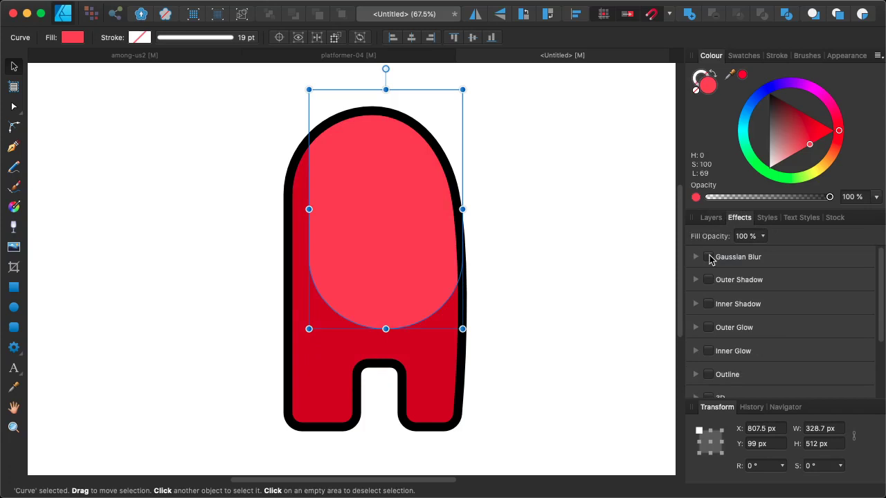
click(710, 218)
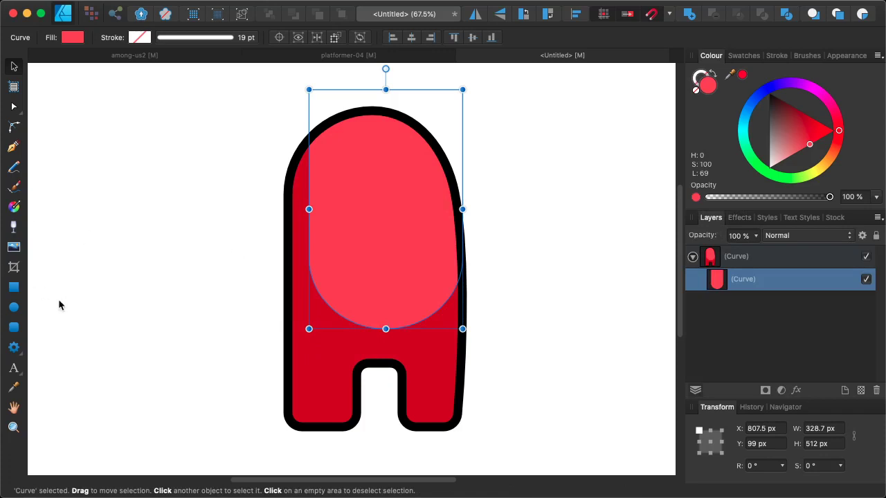
- Draw a rectangle beside the crewmate and round all four corners into a pill shape
click(14, 290)
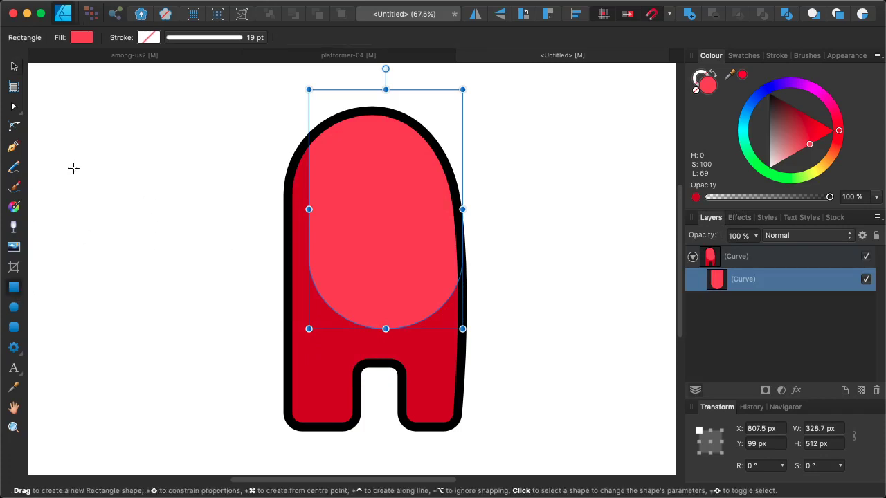
drag(73, 168, 255, 258)
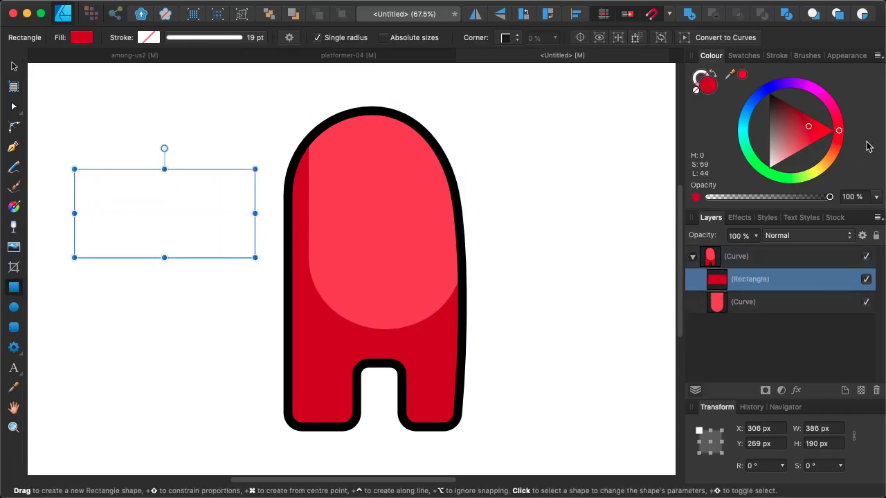
drag(716, 286, 722, 248)
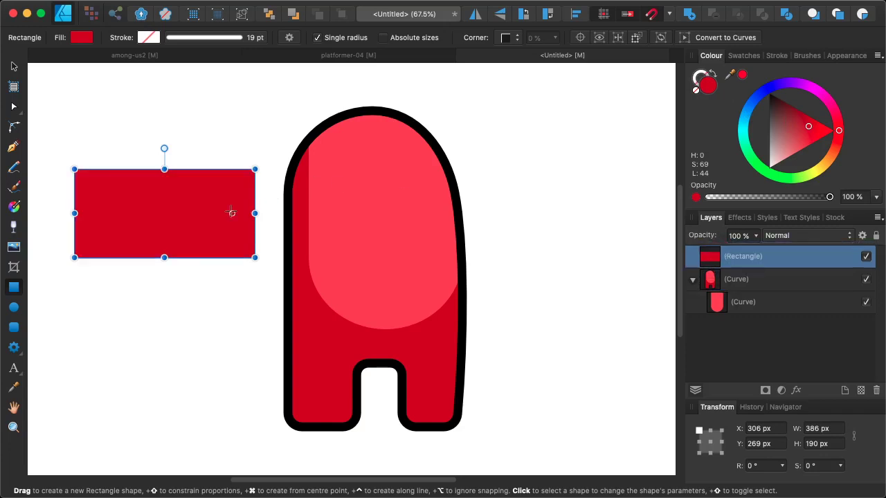
click(14, 128)
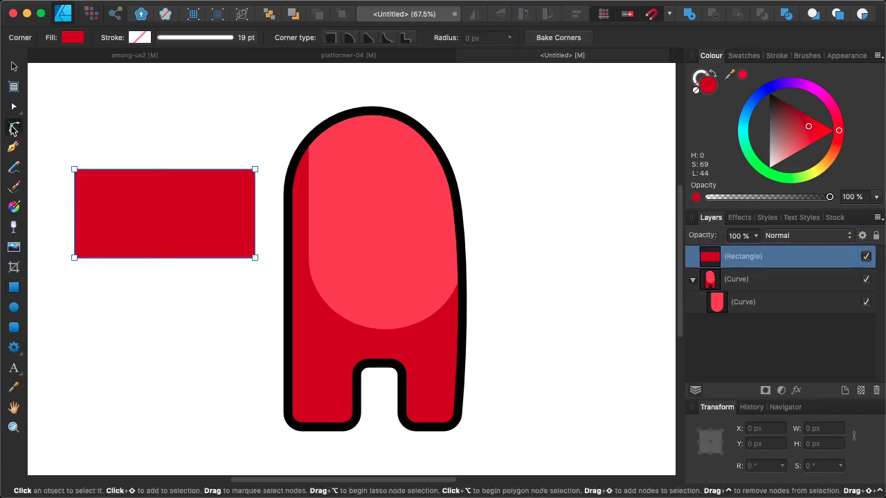
drag(44, 125, 284, 291)
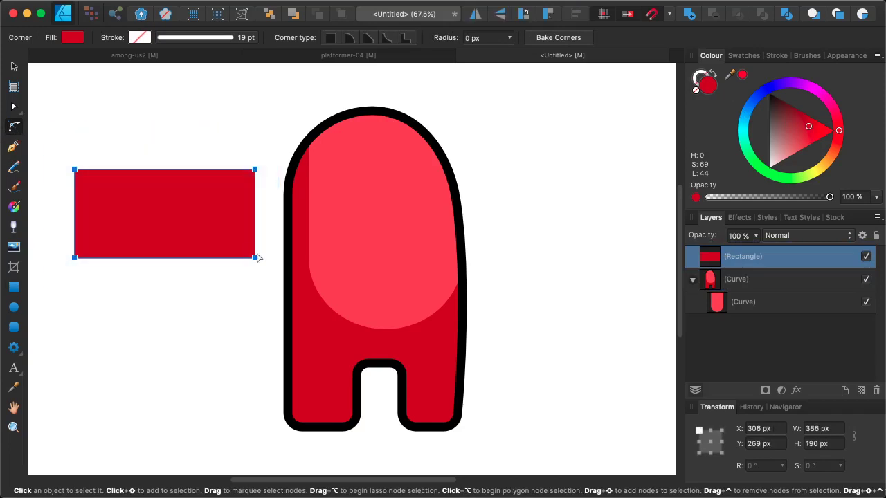
drag(252, 258, 214, 207)
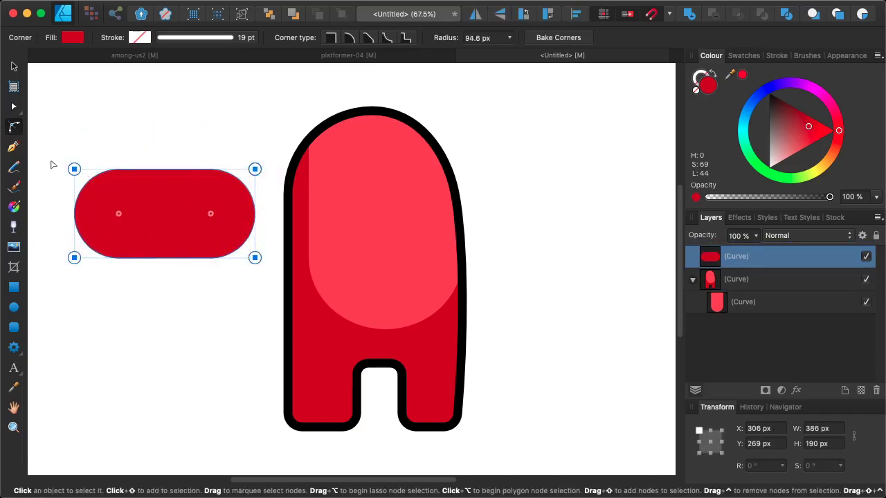
- Give the pill a black outline and move it across the crewmate's head as a visor
click(14, 68)
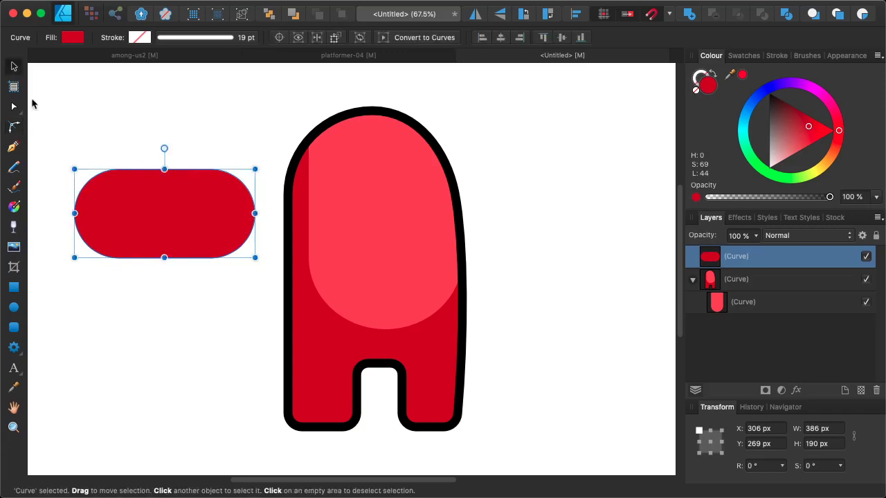
click(697, 79)
drag(807, 129, 769, 93)
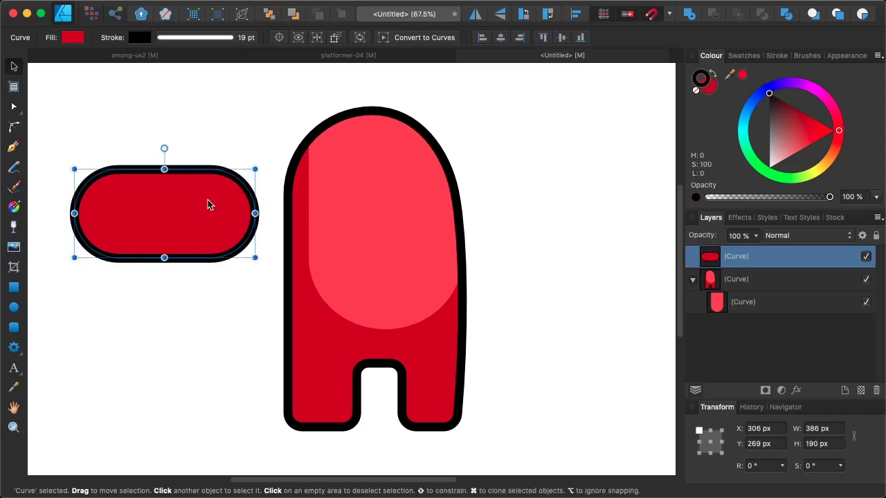
mouse_move(185, 217)
mouse_down()
mouse_move(414, 185)
mouse_move(437, 196)
mouse_up()
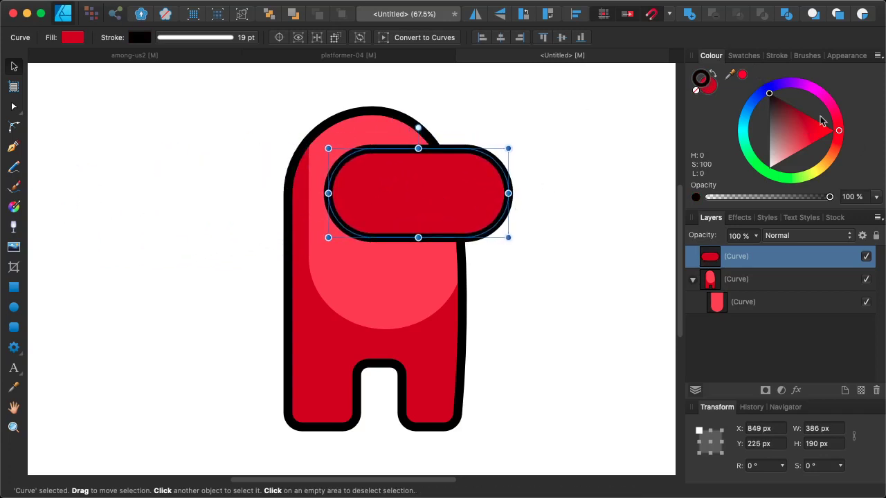
click(750, 112)
key(ctrl+z)
- Fill the visor pill with a muted blue-grey
click(713, 90)
click(747, 105)
drag(747, 105, 752, 101)
mouse_move(793, 127)
mouse_down()
mouse_move(796, 147)
mouse_move(807, 133)
mouse_up()
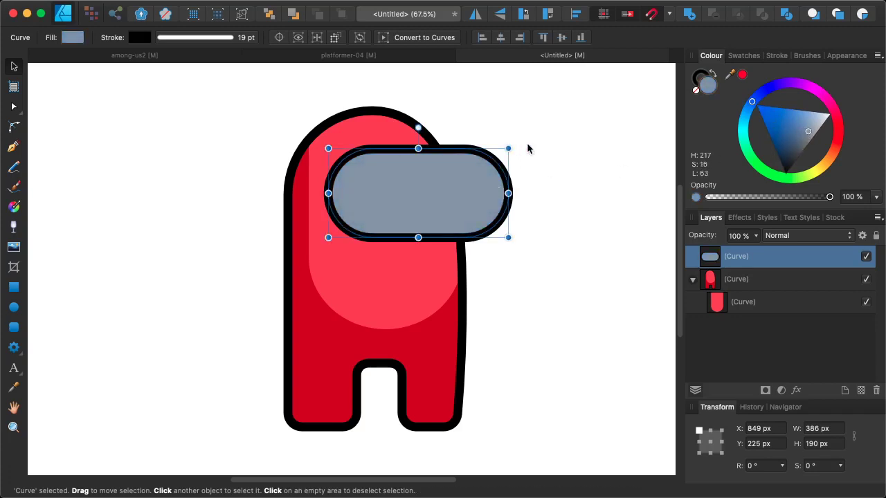
- Shrink the visor to 320 × 157.5 px at X 867 and duplicate it
drag(510, 146, 480, 162)
drag(448, 201, 456, 202)
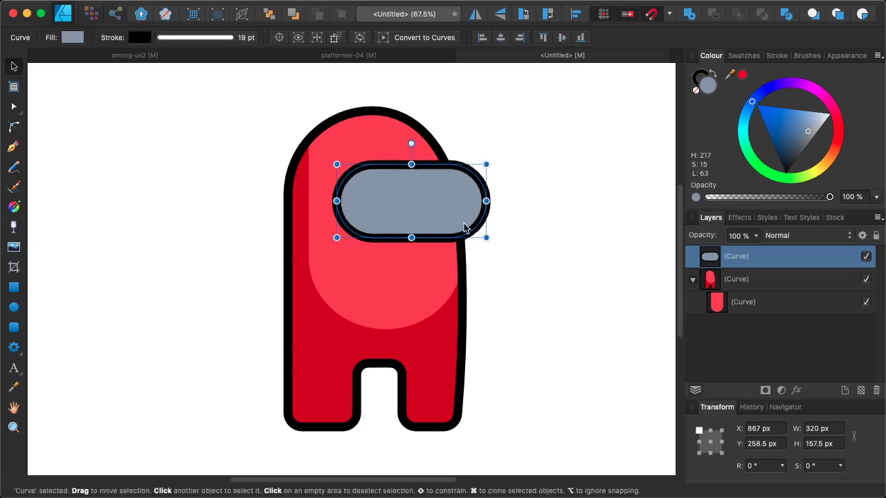
key(super+j)
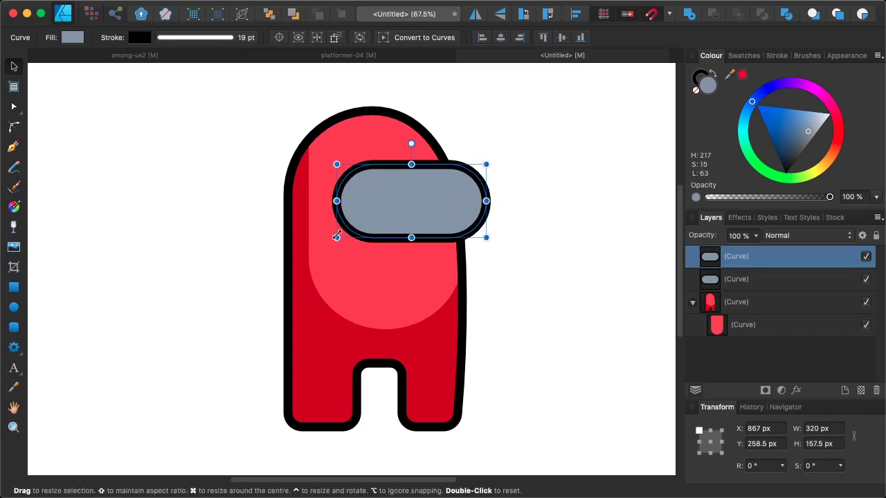
- Shrink the visor copy, remove its outline and fill it pale grey
drag(336, 236, 375, 219)
mouse_move(476, 193)
mouse_down()
mouse_move(457, 203)
mouse_move(472, 166)
mouse_move(463, 198)
mouse_up()
click(702, 77)
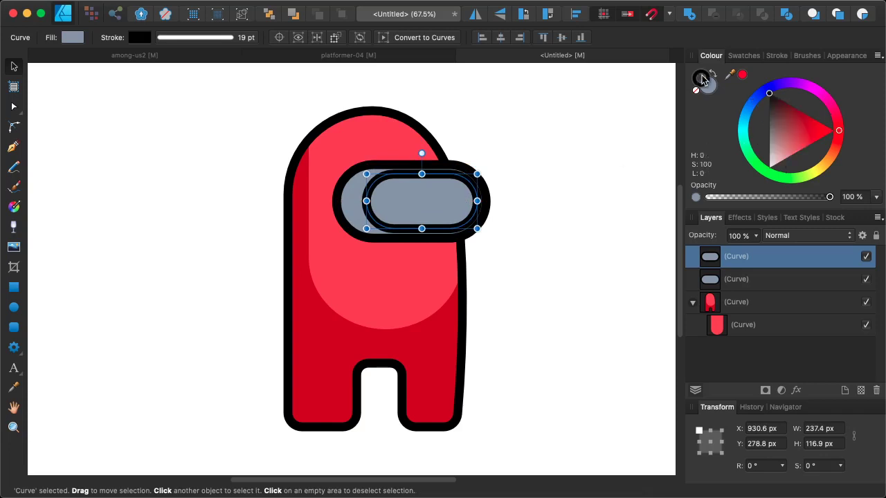
click(695, 90)
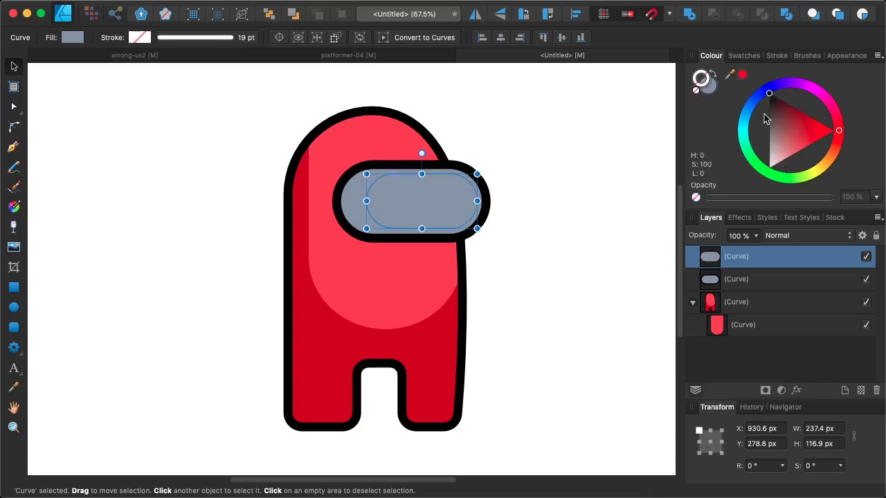
click(707, 84)
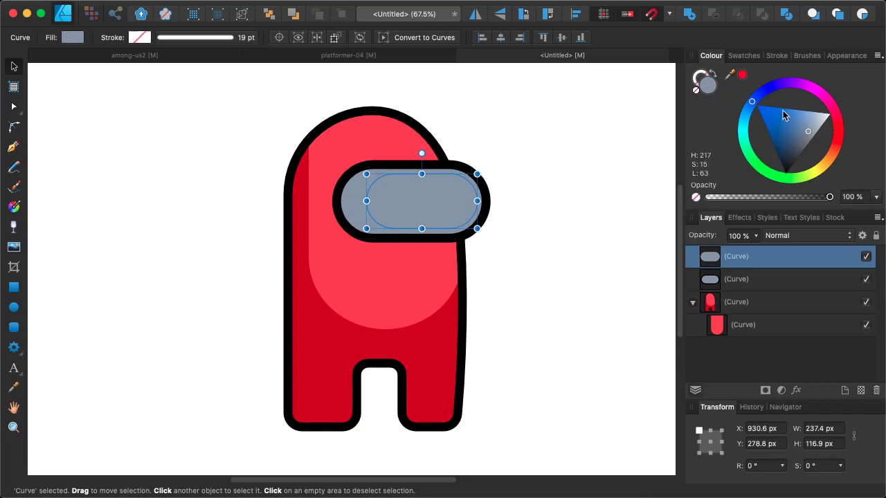
drag(818, 131, 818, 124)
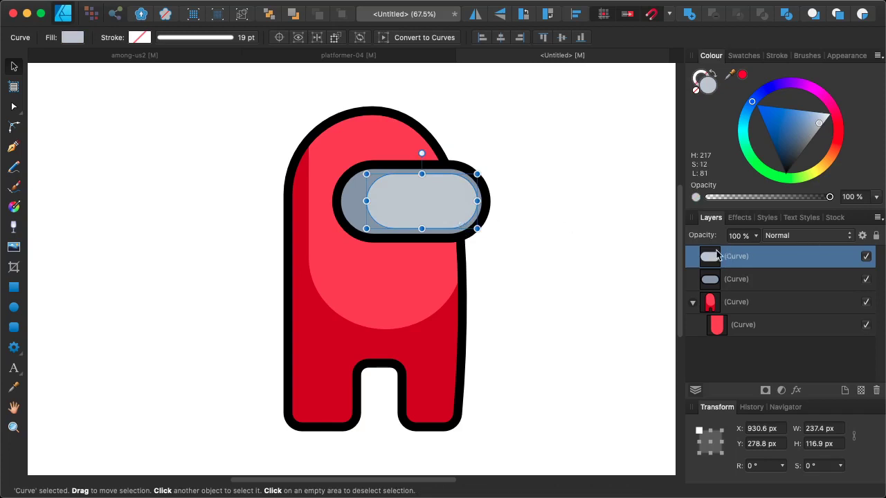
- Clip the pale grey copy inside the visor as a 268.4 × 126.9 px highlight
drag(440, 199, 449, 181)
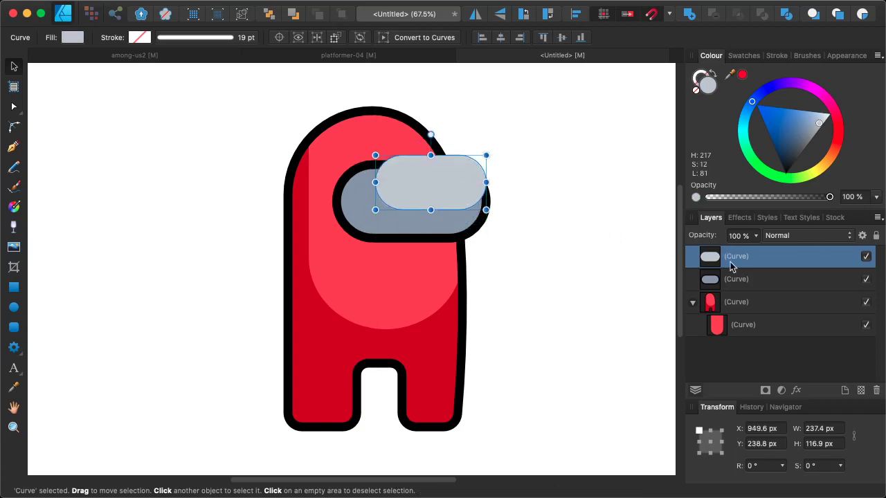
drag(731, 267, 731, 285)
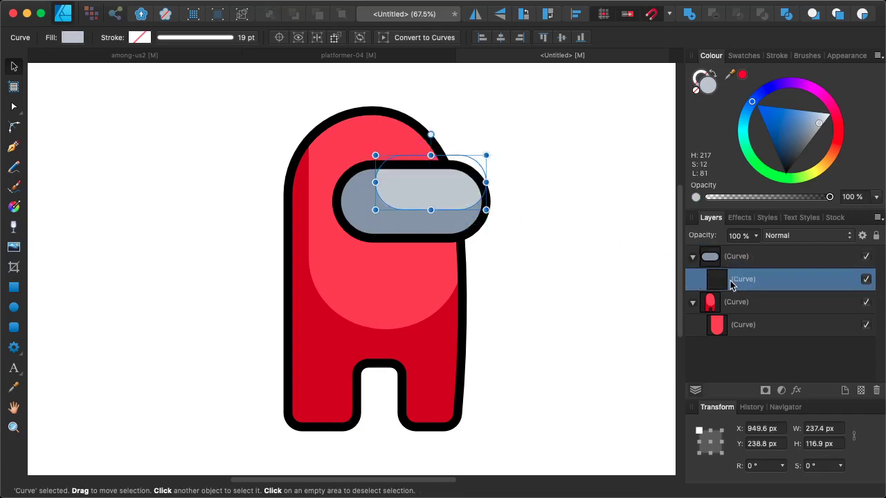
mouse_move(460, 181)
mouse_down()
mouse_move(453, 188)
mouse_move(461, 181)
mouse_up()
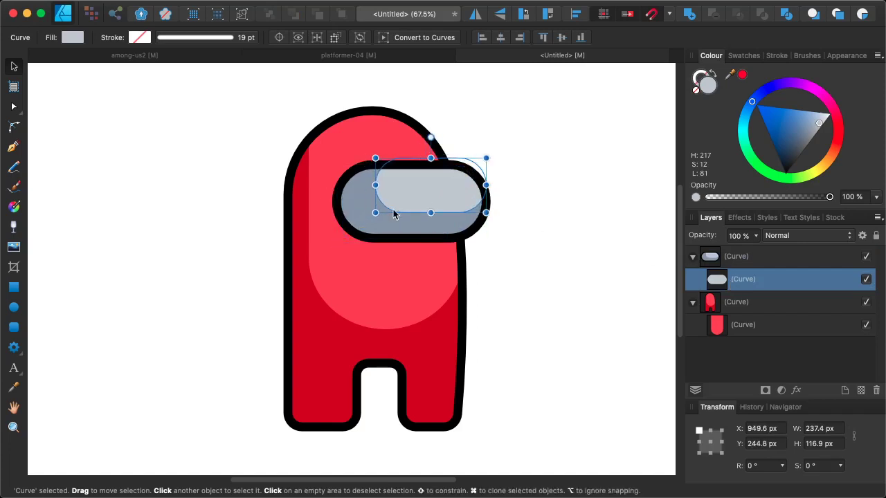
mouse_move(375, 213)
mouse_down()
mouse_move(342, 225)
mouse_move(360, 216)
mouse_up()
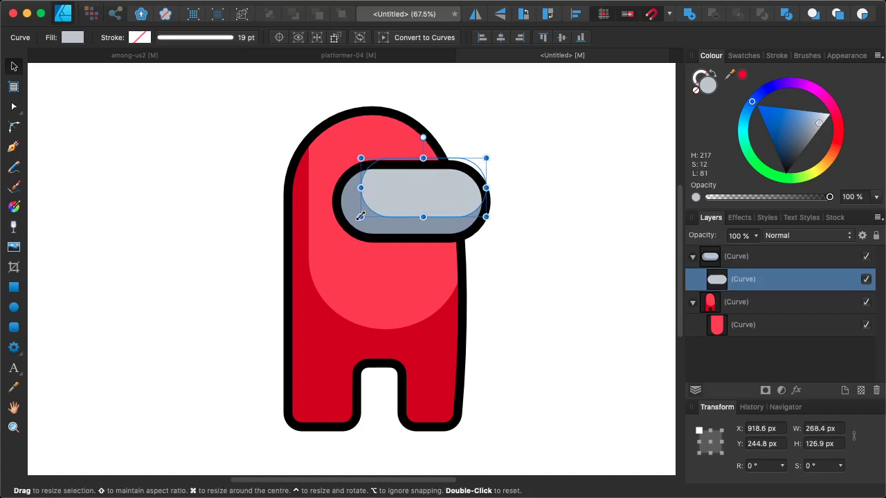
click(604, 284)
- Draw a tall rectangle with red fill, black outline and rounded left corners
click(13, 286)
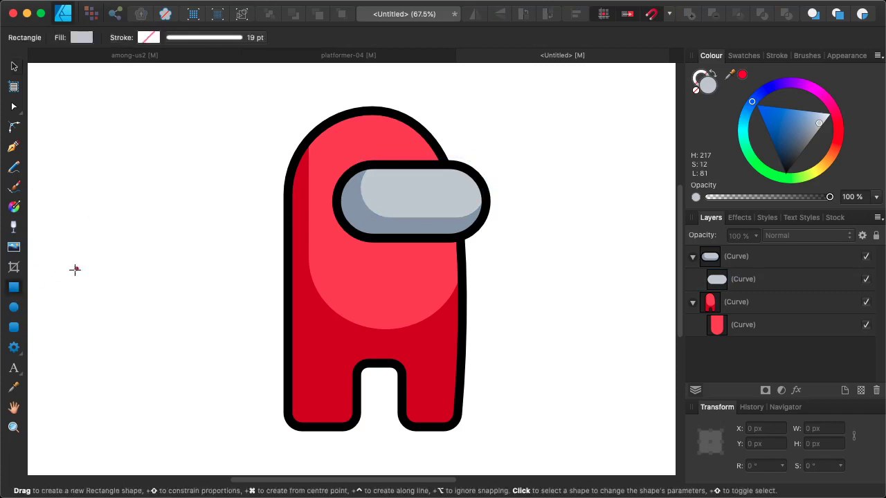
drag(89, 141, 219, 341)
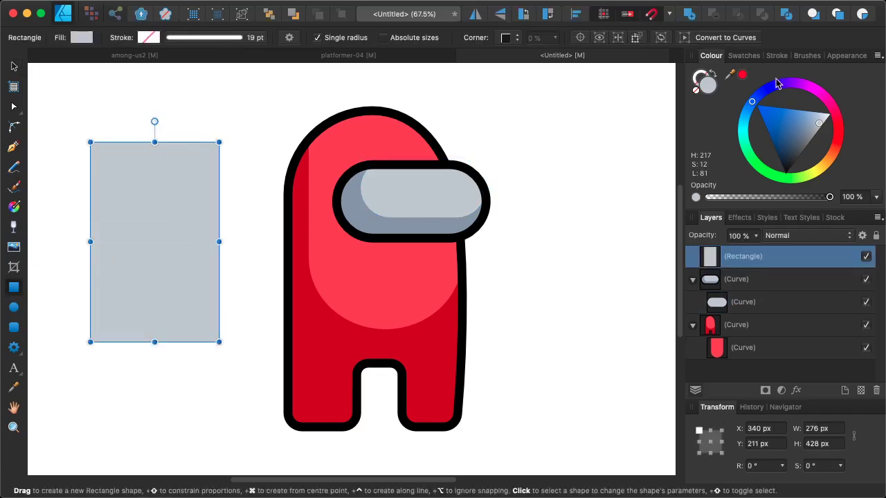
click(742, 75)
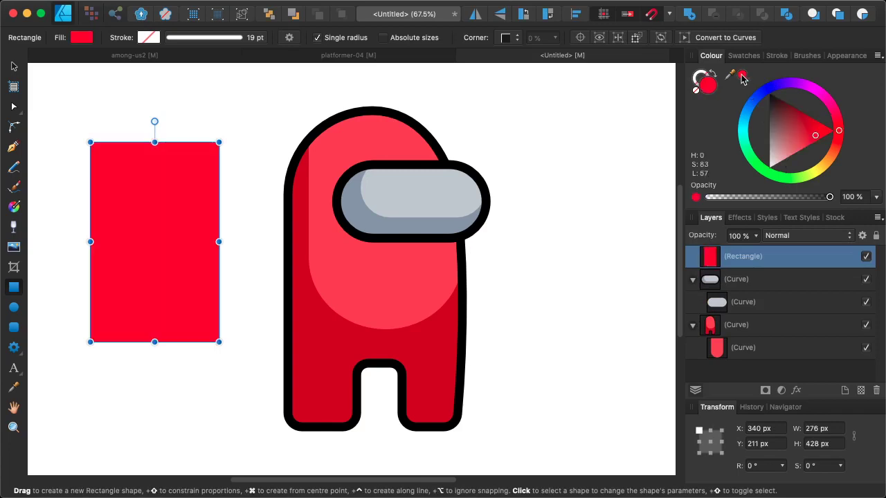
click(701, 78)
drag(780, 134, 771, 56)
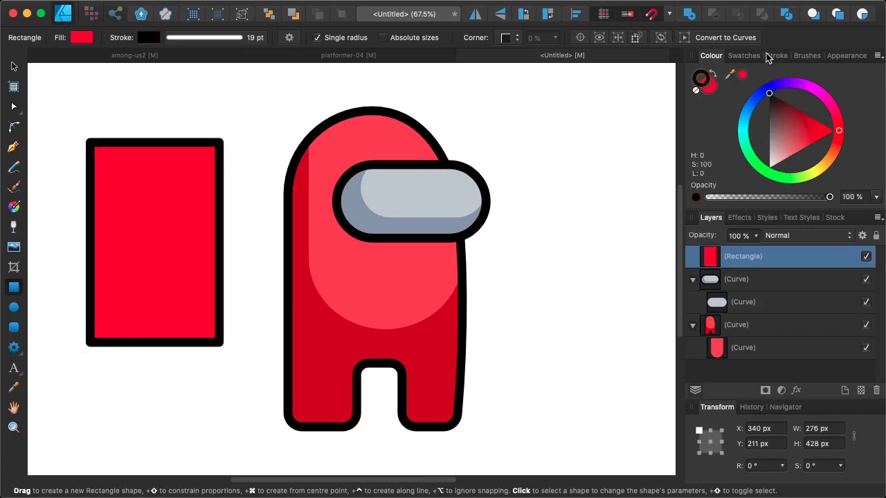
click(15, 126)
drag(61, 103, 148, 290)
- Place the backpack behind the crewmate's body and size it to 276 × 428 px
click(14, 66)
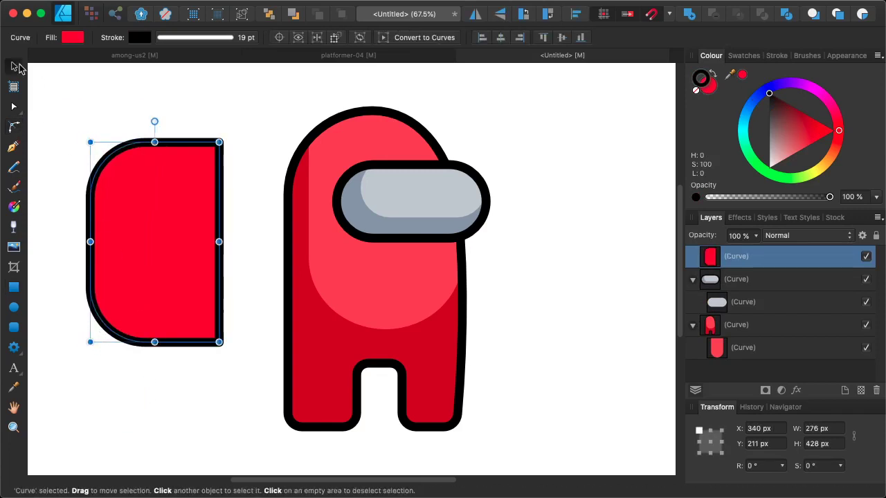
drag(124, 246, 238, 277)
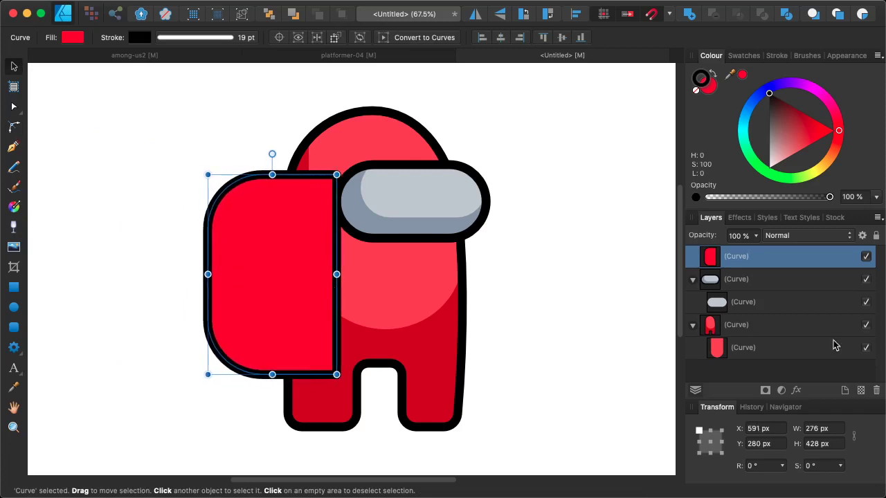
click(692, 278)
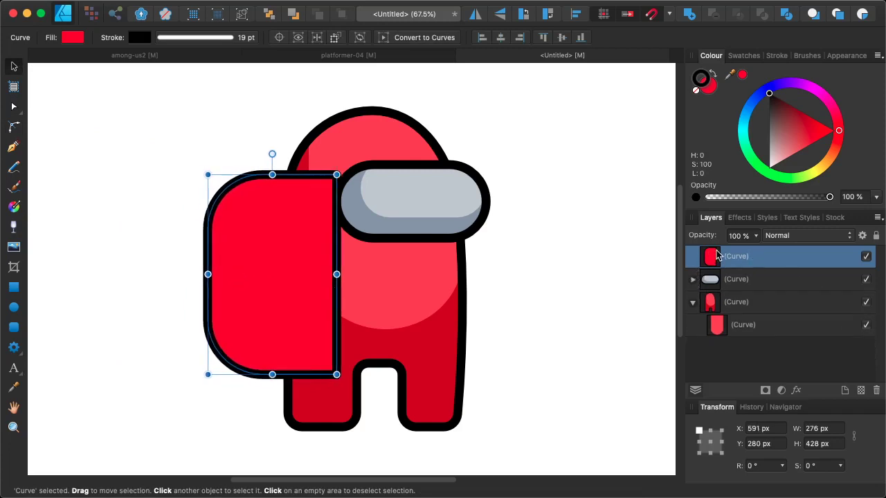
drag(718, 256, 713, 360)
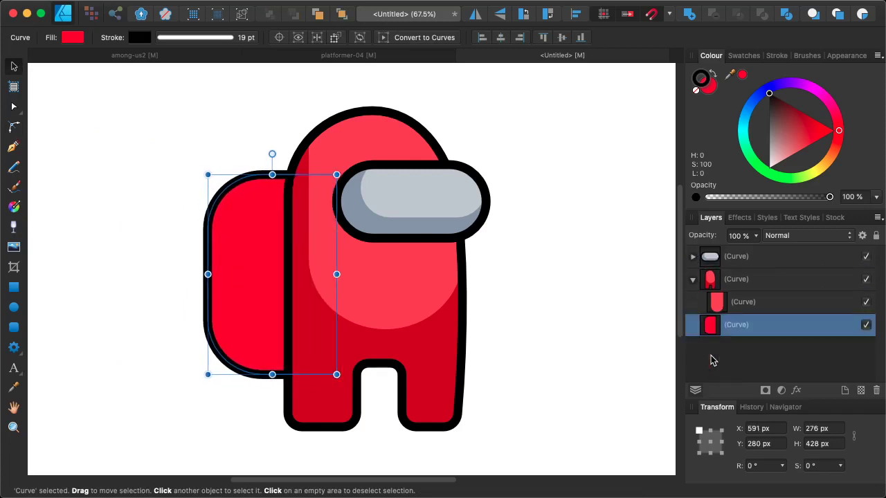
mouse_move(253, 285)
mouse_down()
mouse_move(268, 274)
mouse_move(266, 282)
mouse_up()
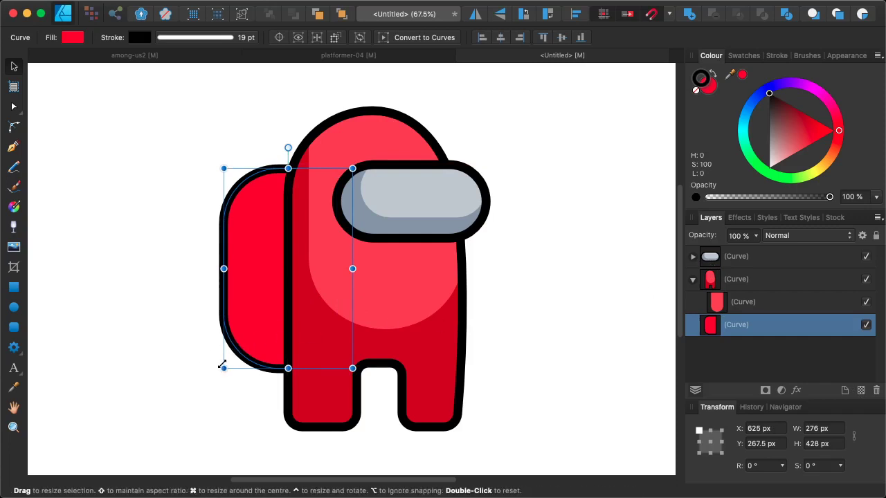
drag(223, 367, 232, 334)
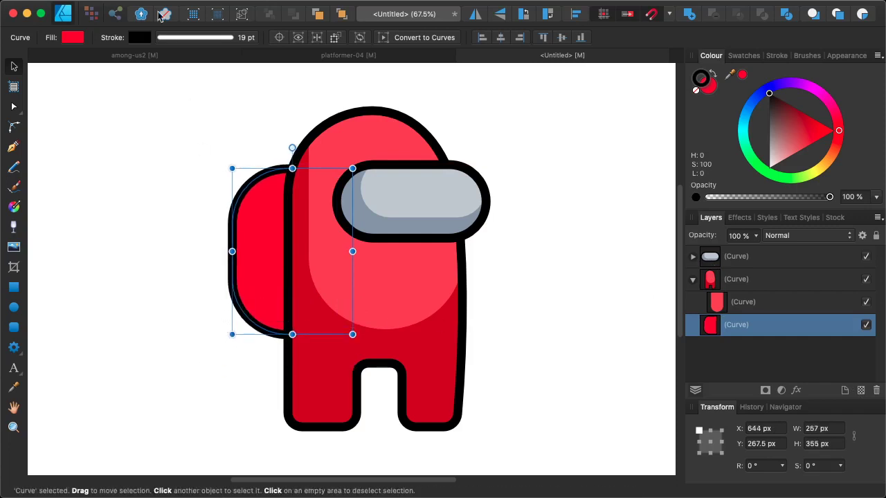
- Compare with the among-us2 reference and reduce the backpack's corner radius to about 73.7 px
click(140, 55)
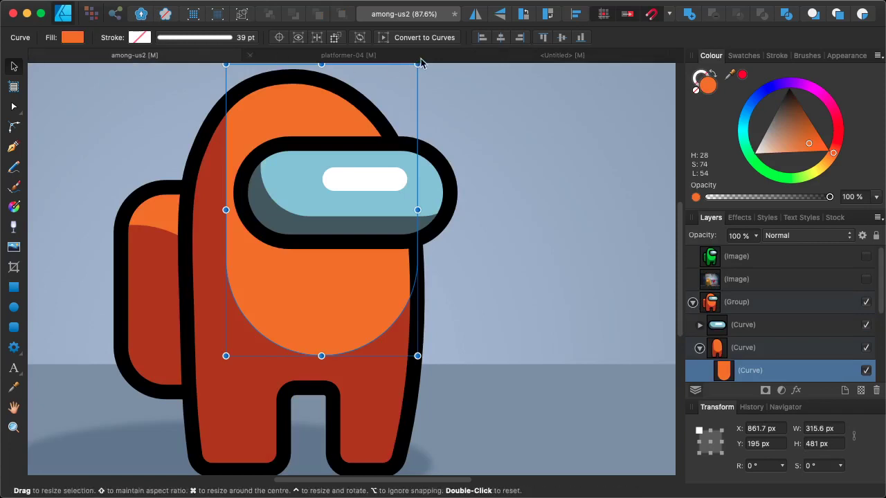
click(554, 58)
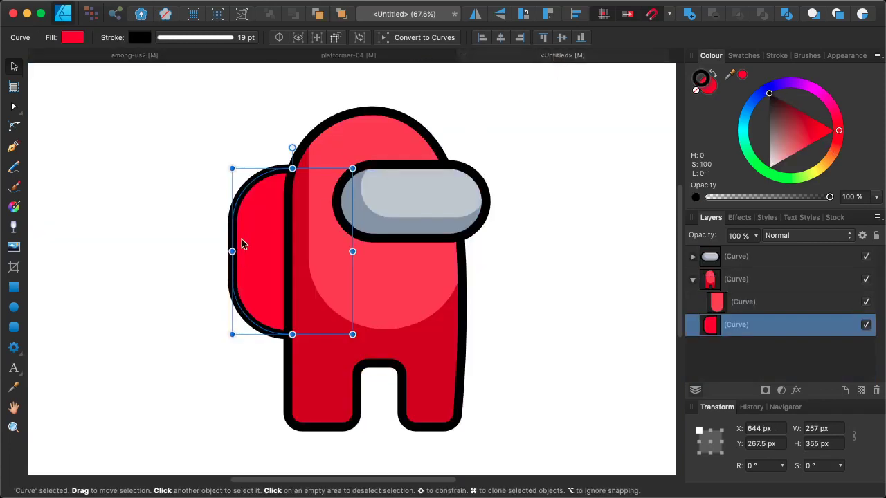
click(14, 127)
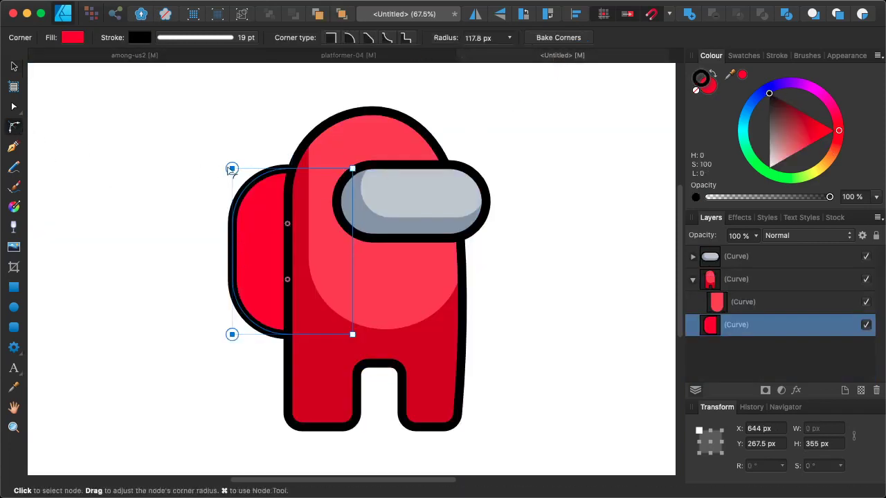
drag(287, 221, 286, 254)
click(17, 67)
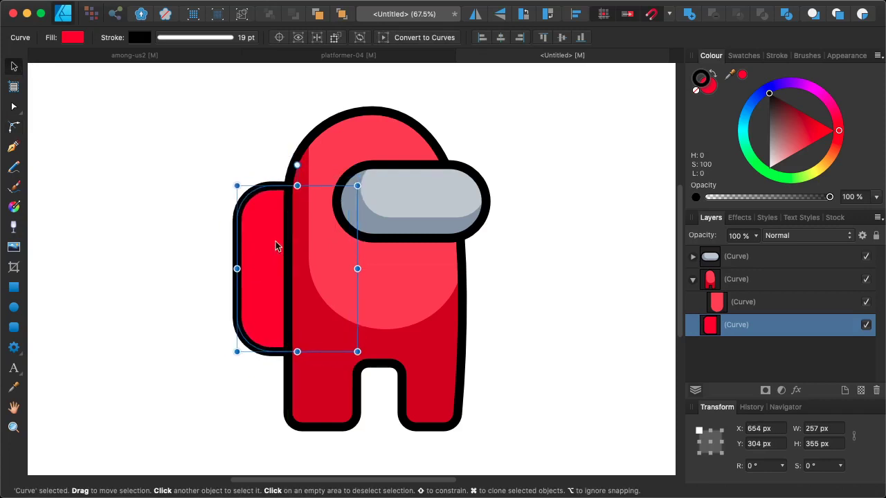
- Check the reference crewmate's backpack and visor again, then select the visor highlight
click(113, 55)
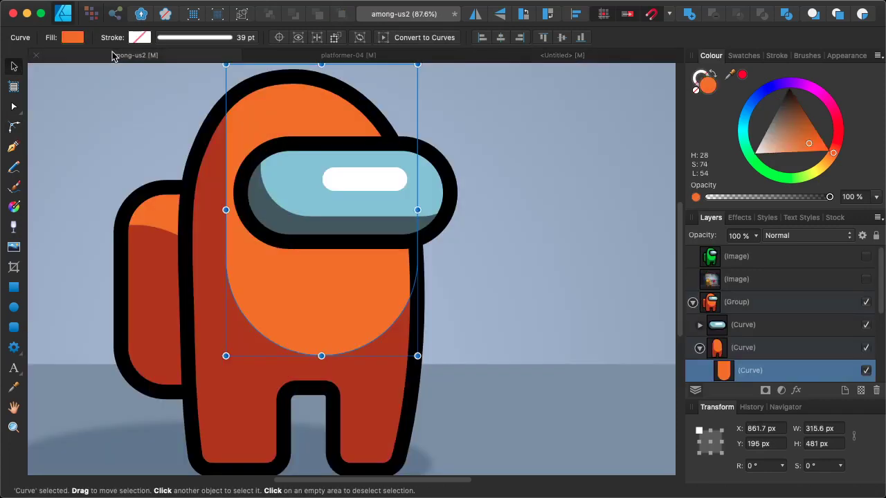
click(160, 220)
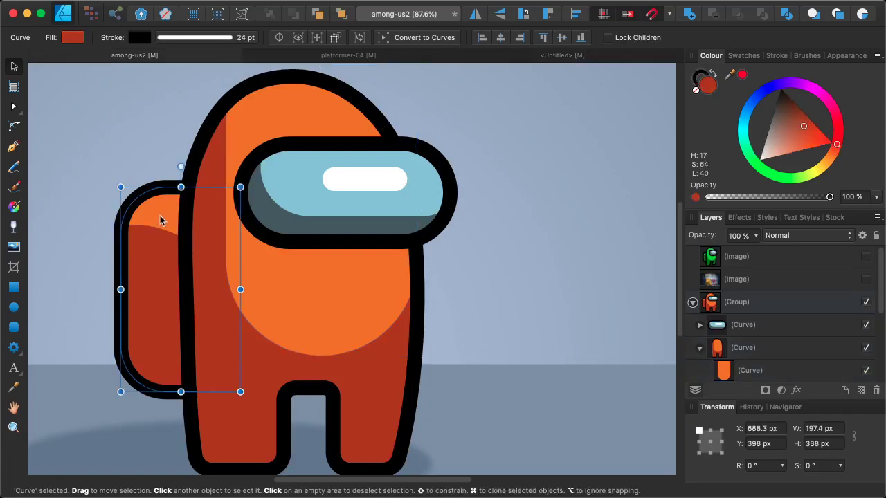
click(351, 186)
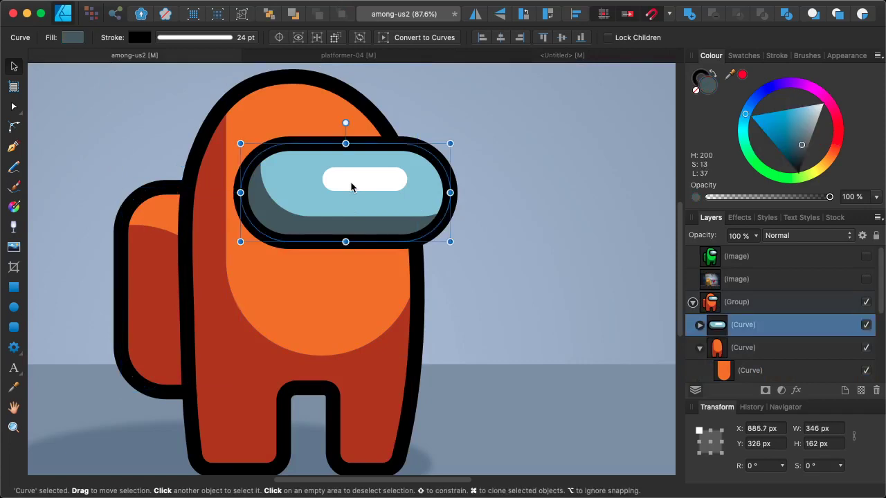
click(644, 59)
click(429, 195)
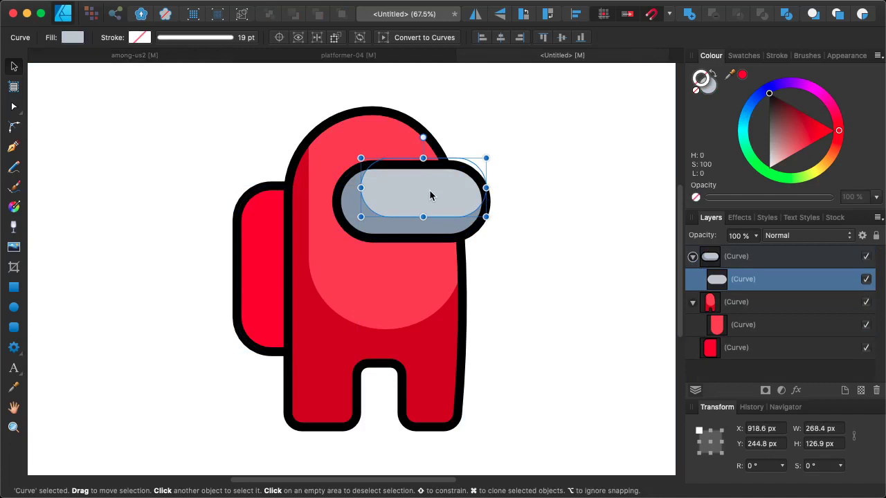
- Duplicate the visor highlight and turn it into a white 171.4 × 45.4 px pill
key(super+j)
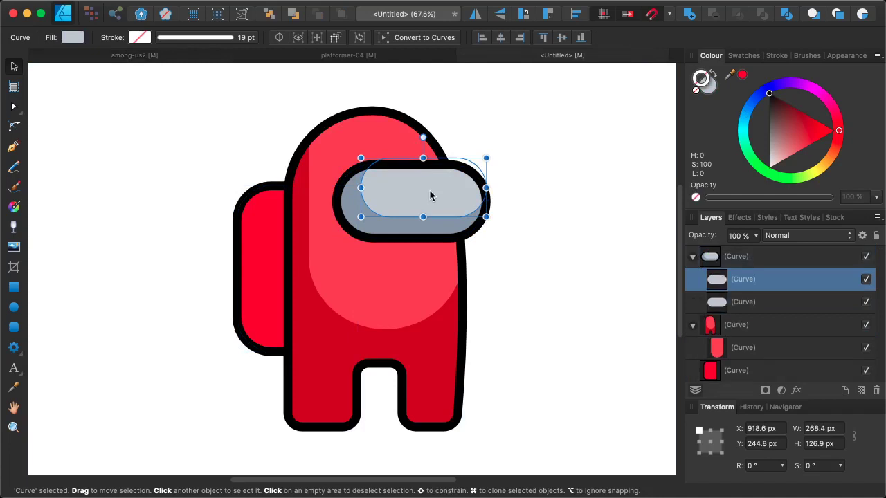
drag(361, 217, 392, 187)
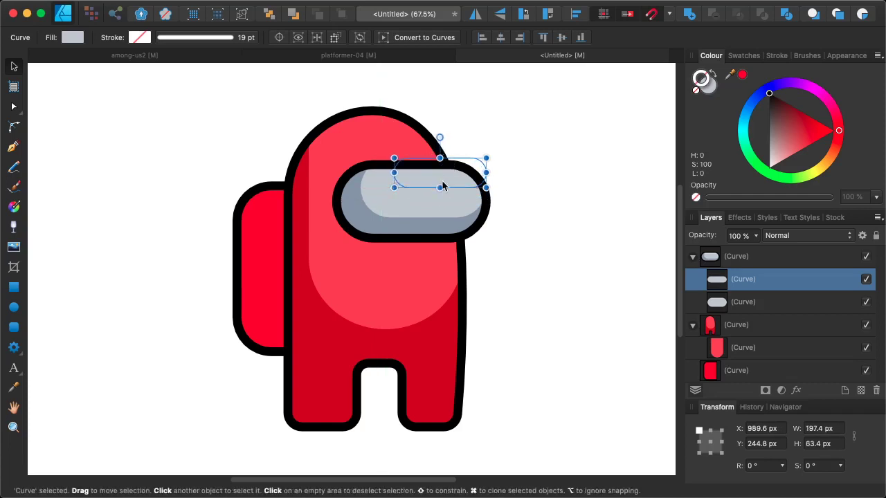
drag(440, 175, 431, 188)
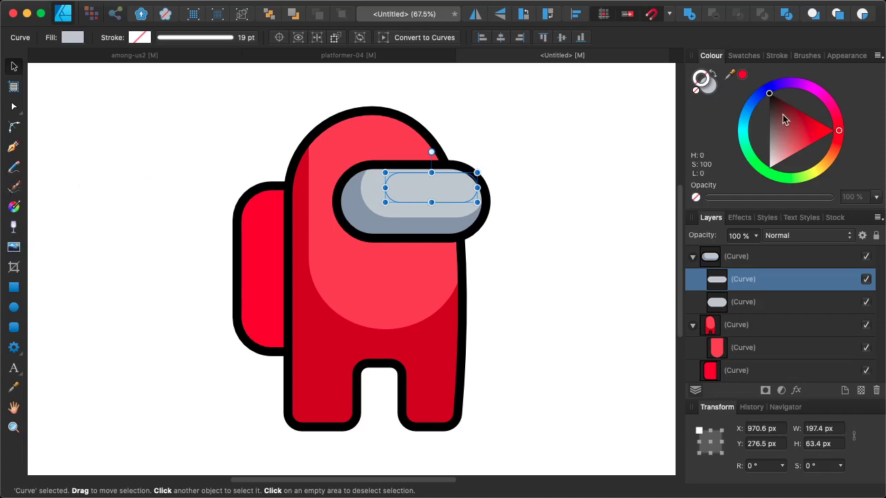
click(715, 88)
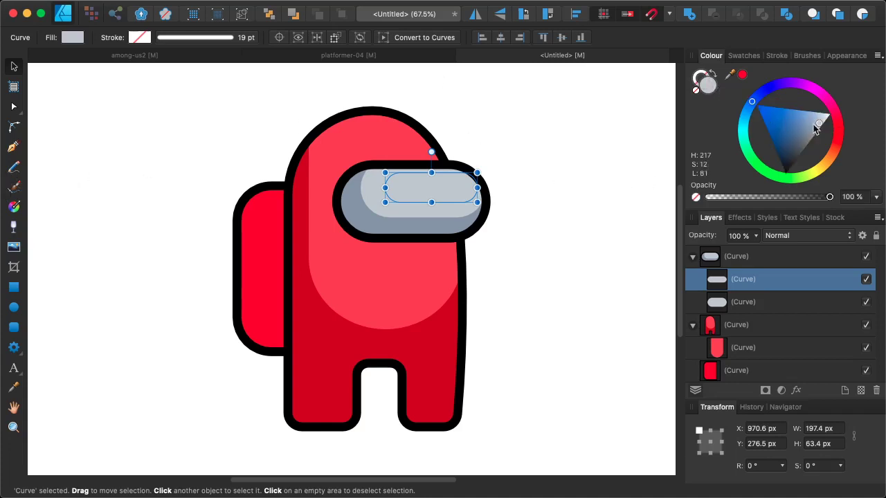
drag(815, 126, 839, 120)
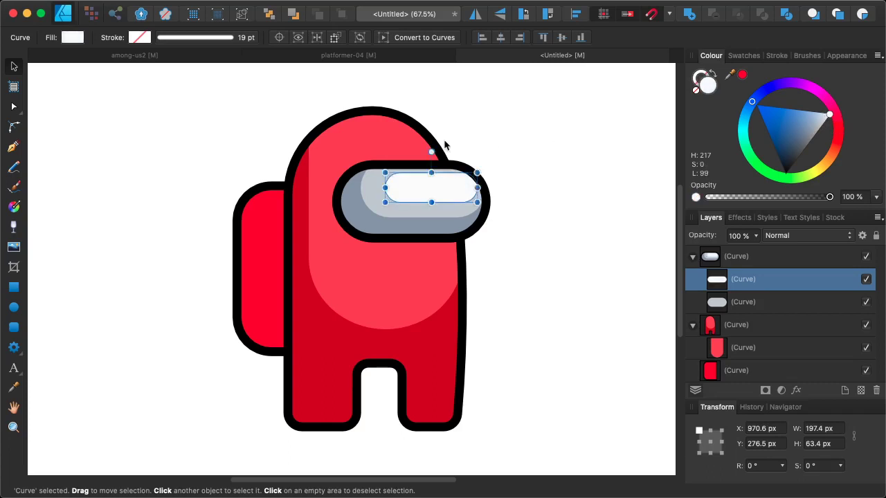
mouse_move(477, 202)
mouse_down()
mouse_move(462, 200)
mouse_move(467, 194)
mouse_up()
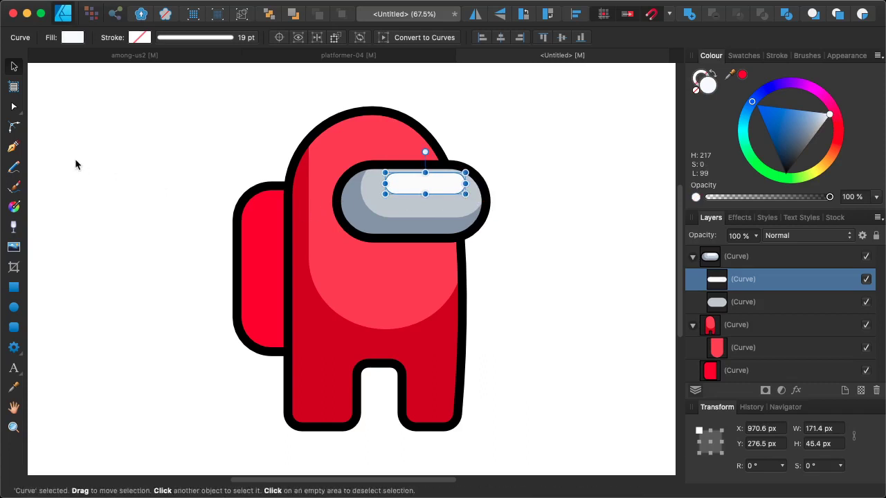
click(12, 149)
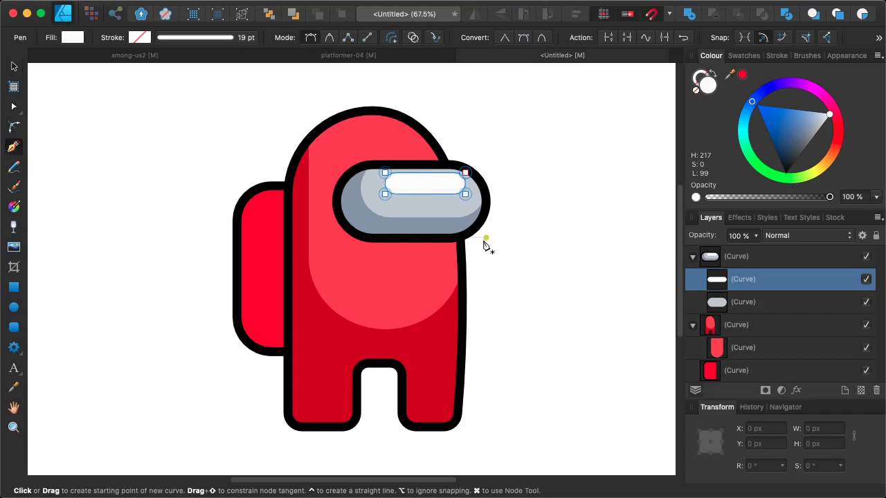
- Add a new layer and pen-draw a closed shape with a curved bottom edge near the top-left
click(732, 263)
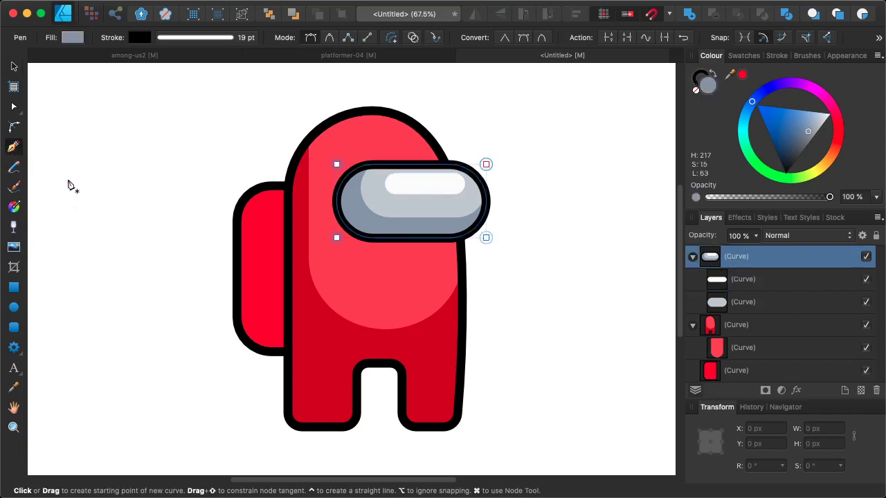
key(Escape)
click(845, 392)
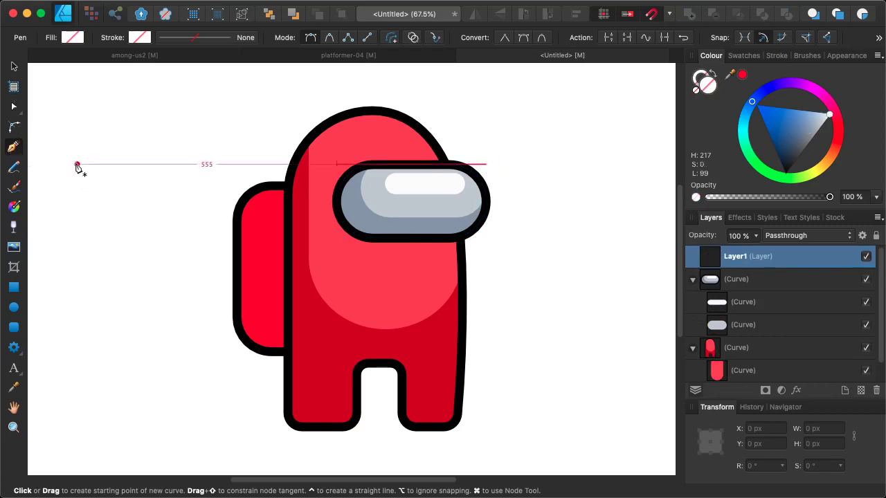
click(72, 110)
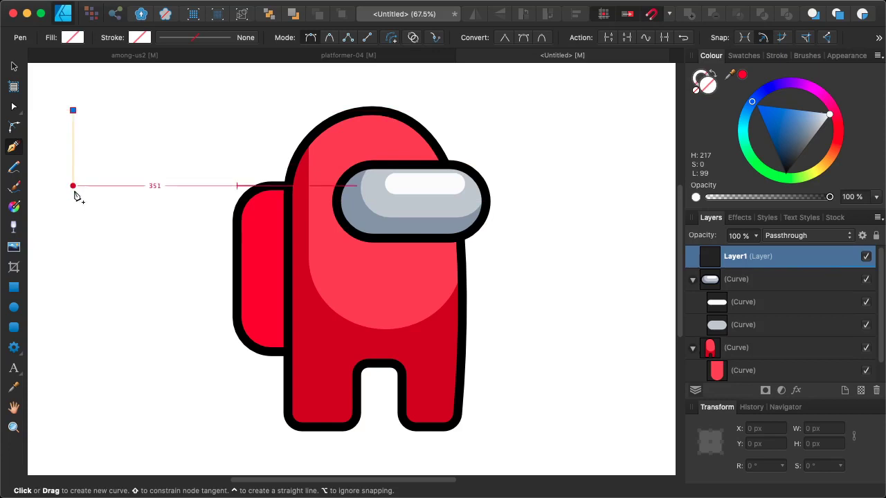
click(197, 110)
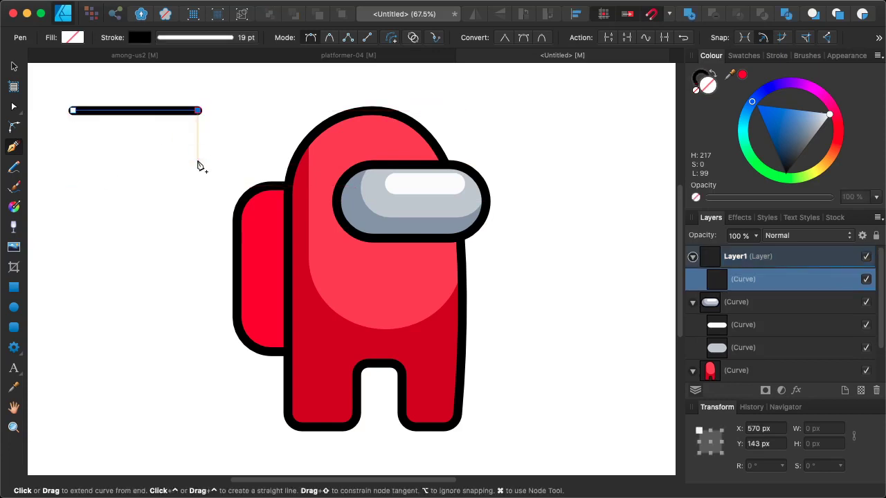
click(197, 173)
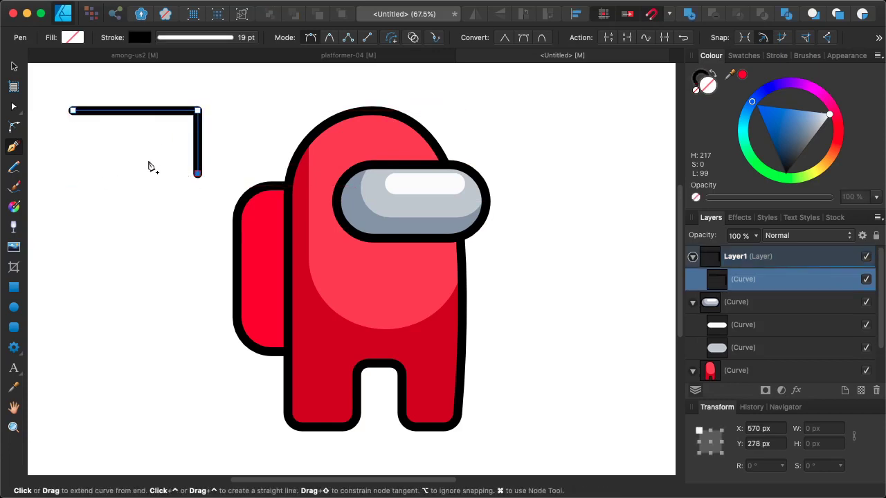
drag(131, 155, 82, 155)
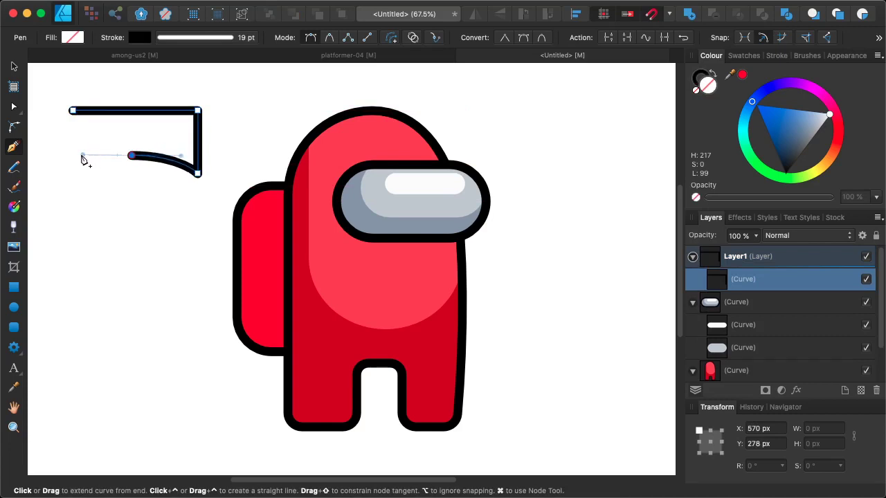
click(129, 157)
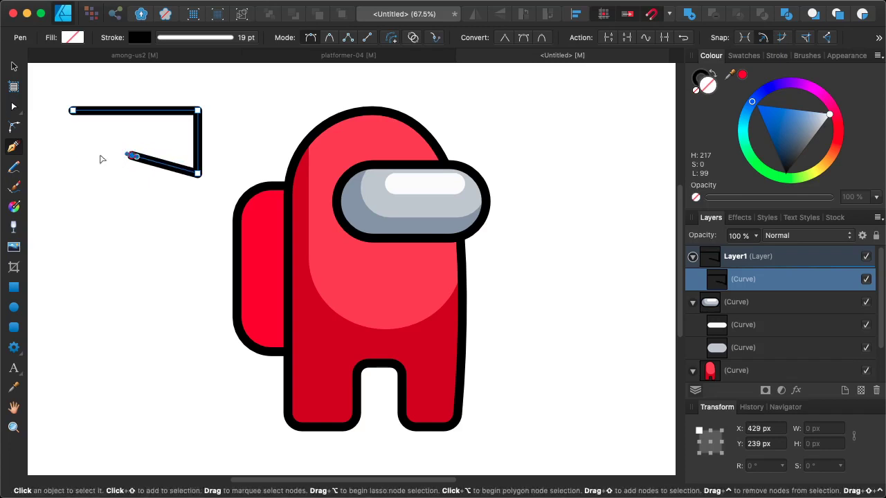
key(super+z)
click(73, 174)
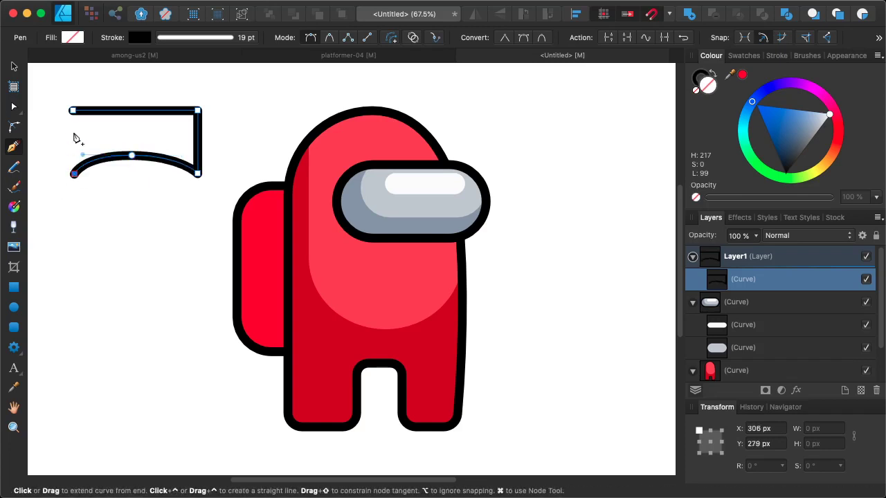
click(73, 111)
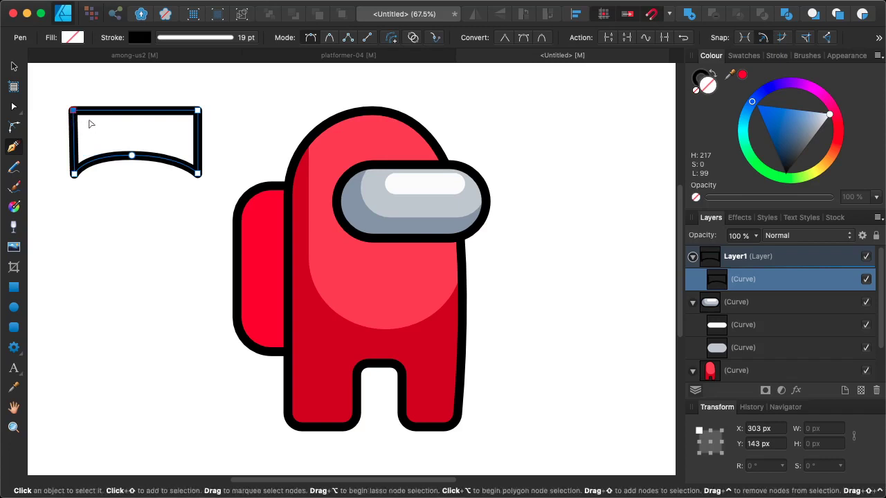
key(super+z)
click(73, 112)
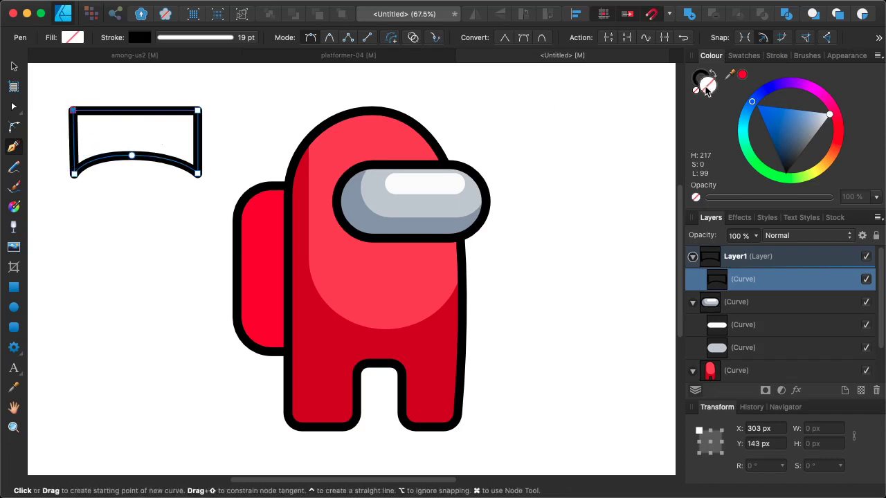
- Fill the shape with a light red sampled from the body and remove its outline
click(743, 76)
drag(729, 82, 394, 269)
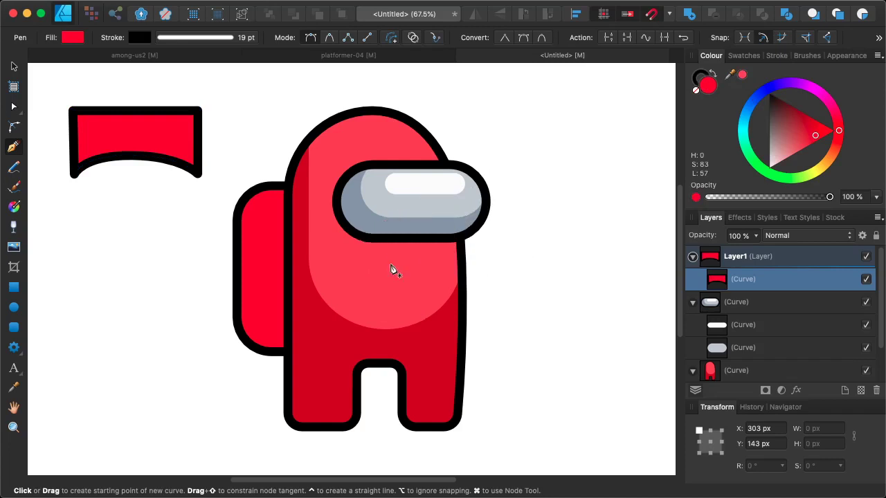
click(742, 76)
click(701, 76)
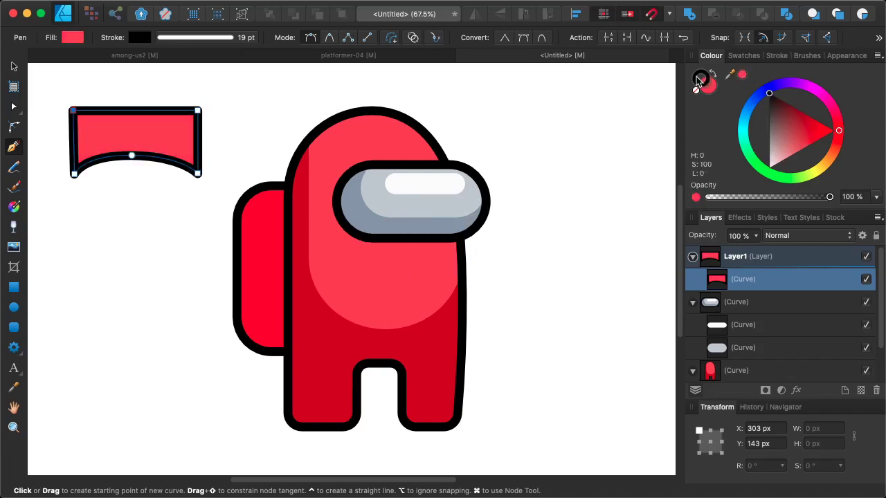
click(696, 90)
- Move the light red shape onto the backpack's top and clip it inside the backpack
key(v)
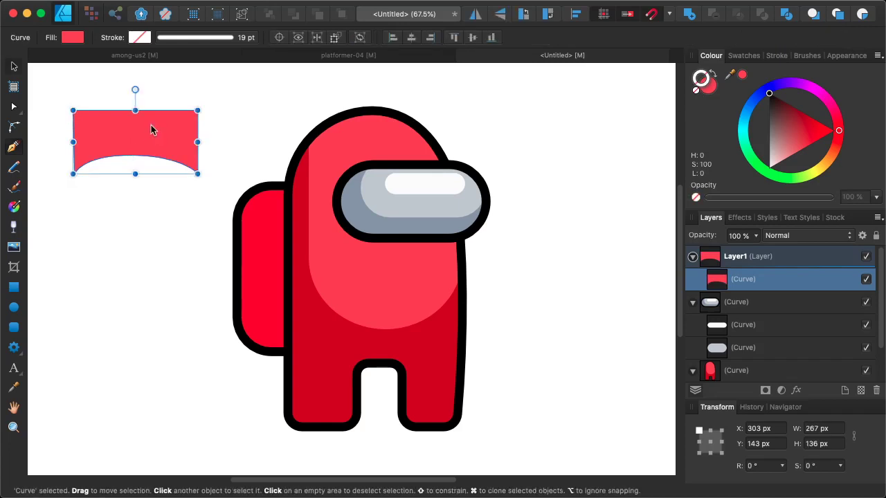
drag(152, 130, 250, 194)
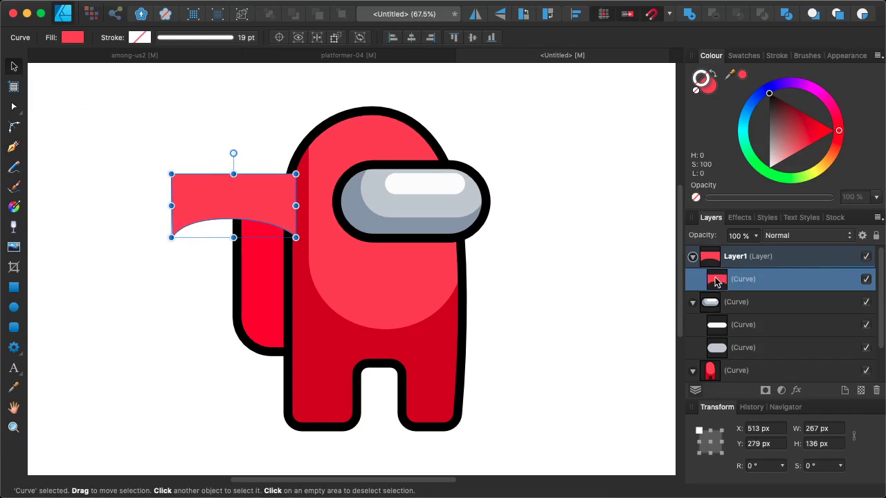
drag(717, 280, 735, 377)
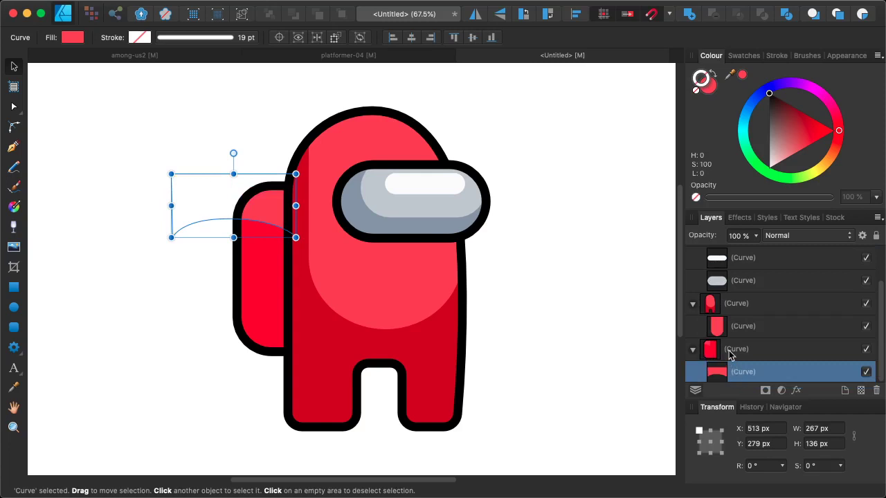
- Rename the two groups 'backpack' and 'body'
double_click(728, 348)
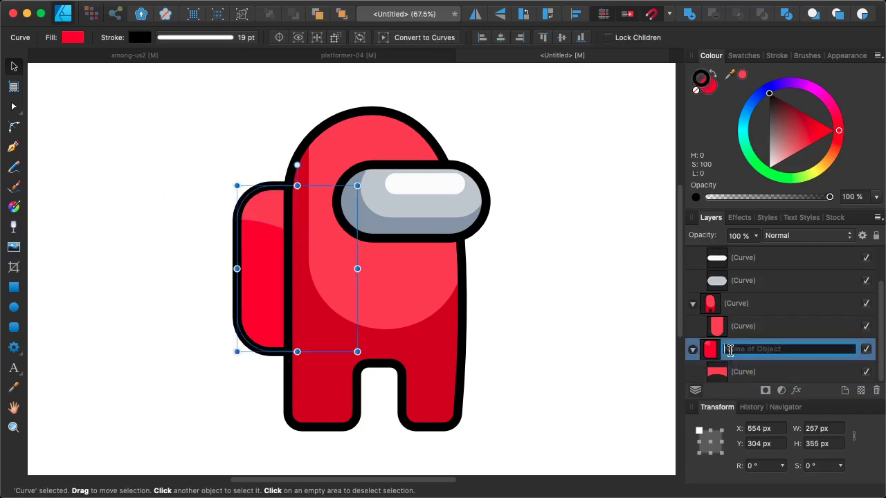
text(backpack)
key(Return)
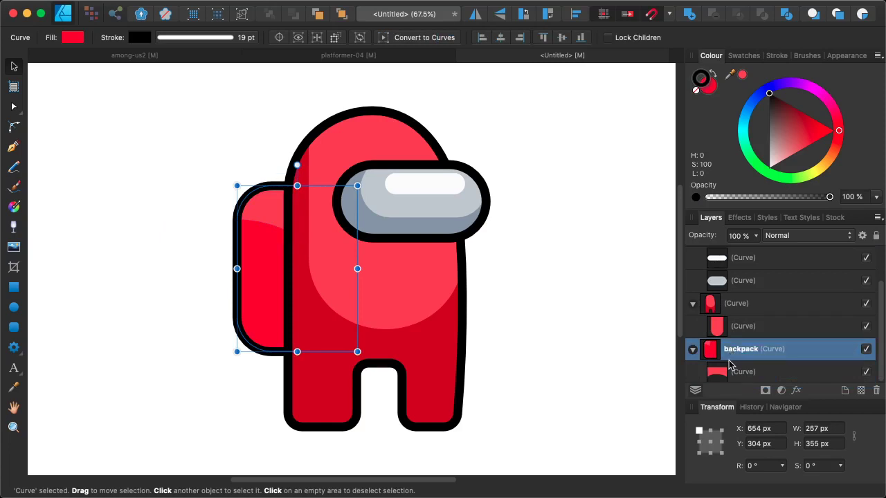
click(741, 303)
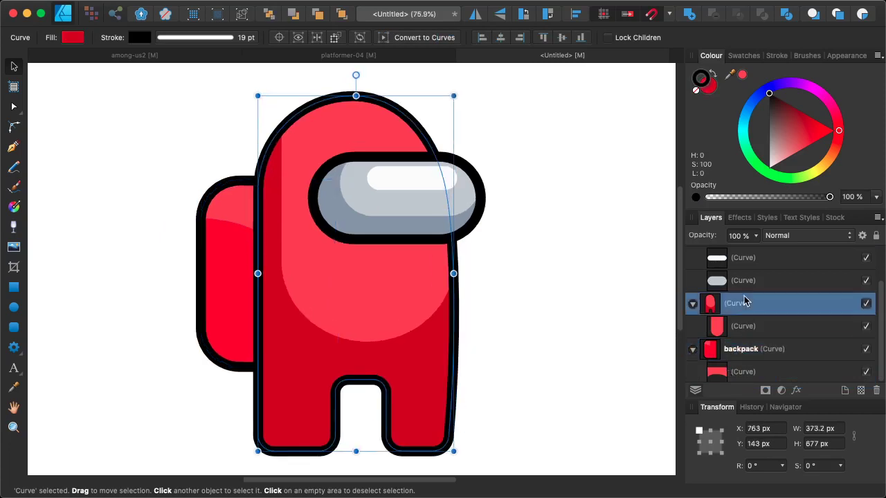
double_click(744, 303)
text(body)
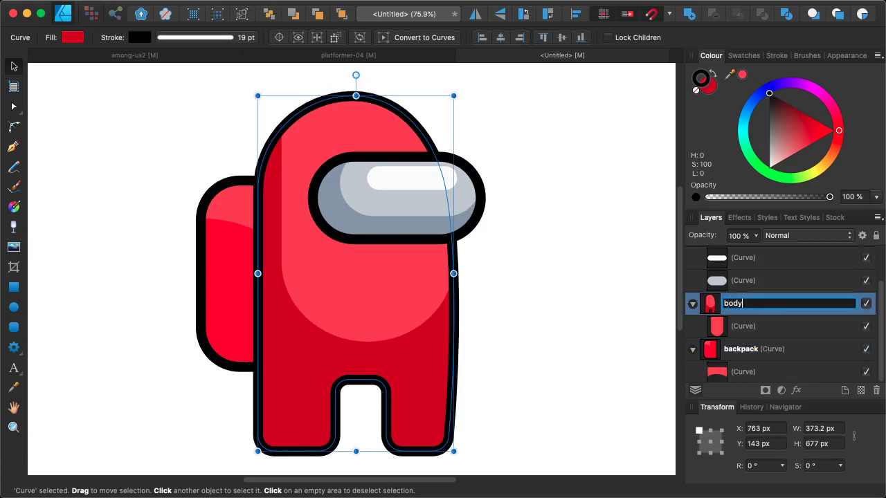
key(Return)
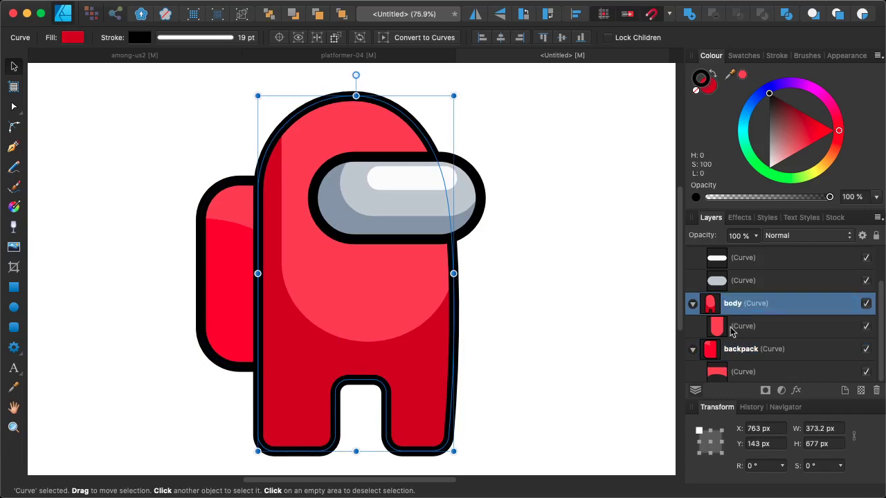
- Re-fill the backpack highlight with red sampled from the body
click(718, 376)
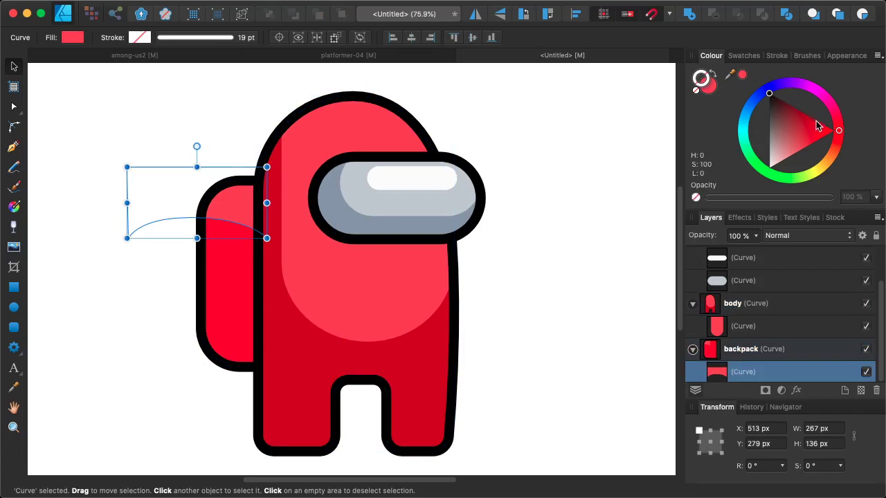
click(708, 86)
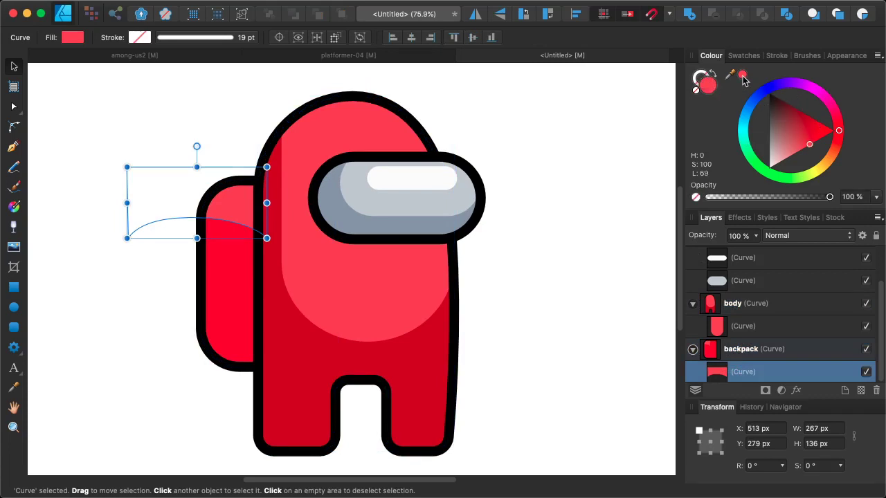
click(561, 228)
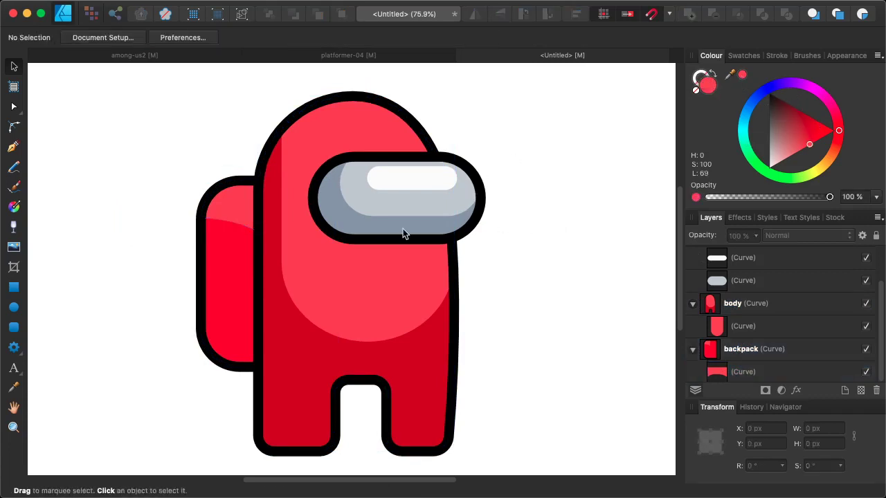
click(738, 372)
drag(727, 74, 406, 306)
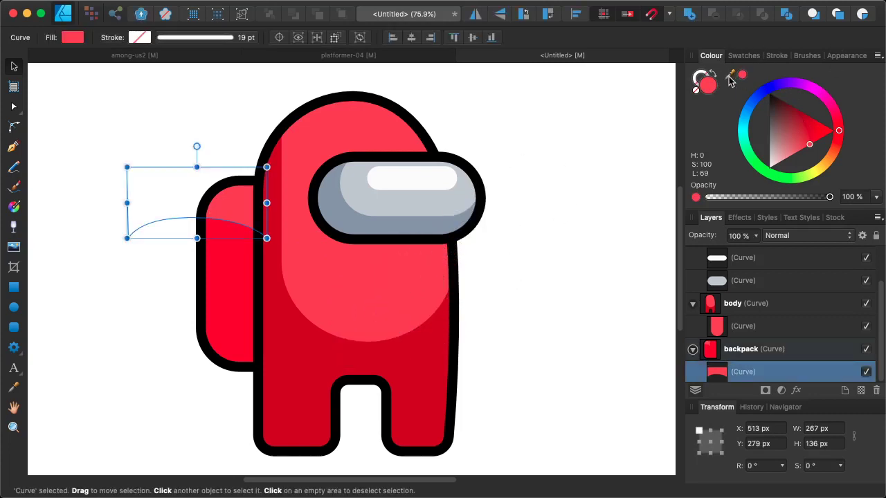
click(627, 139)
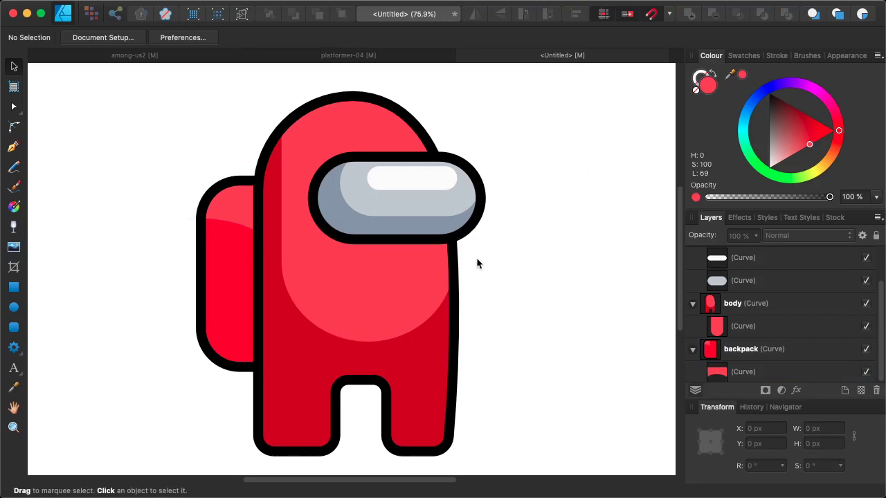
drag(530, 253, 362, 270)
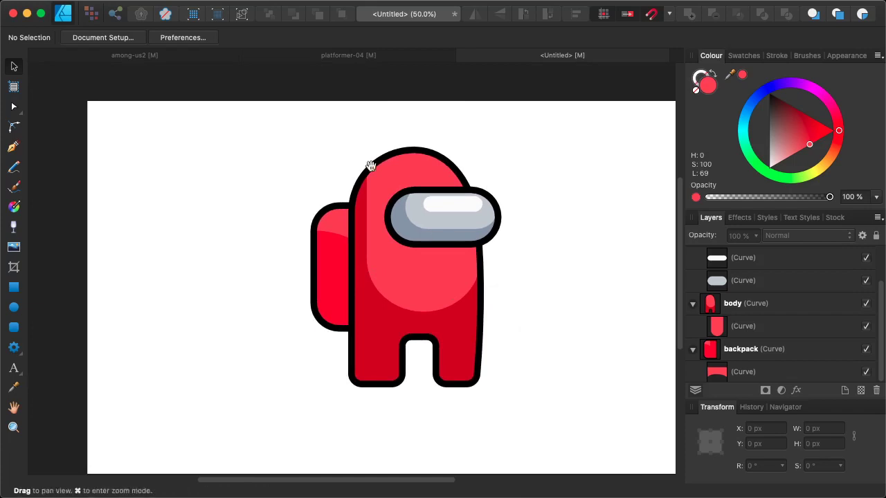
click(176, 58)
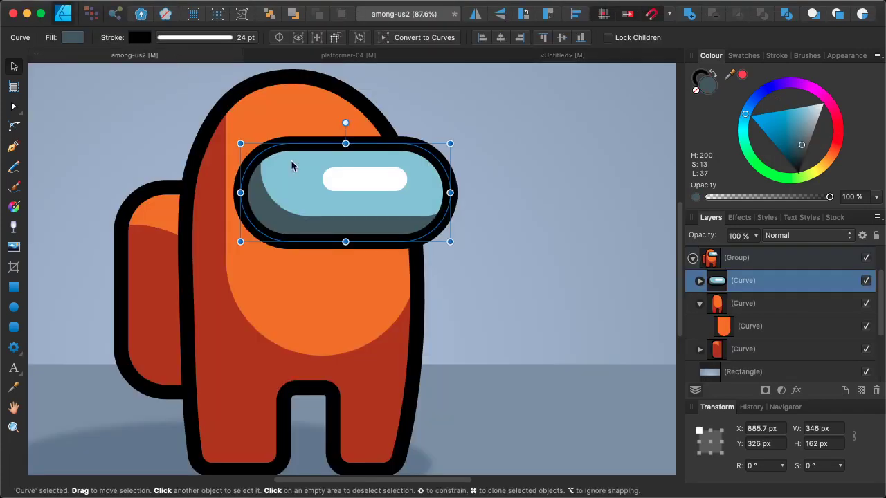
drag(530, 293, 364, 310)
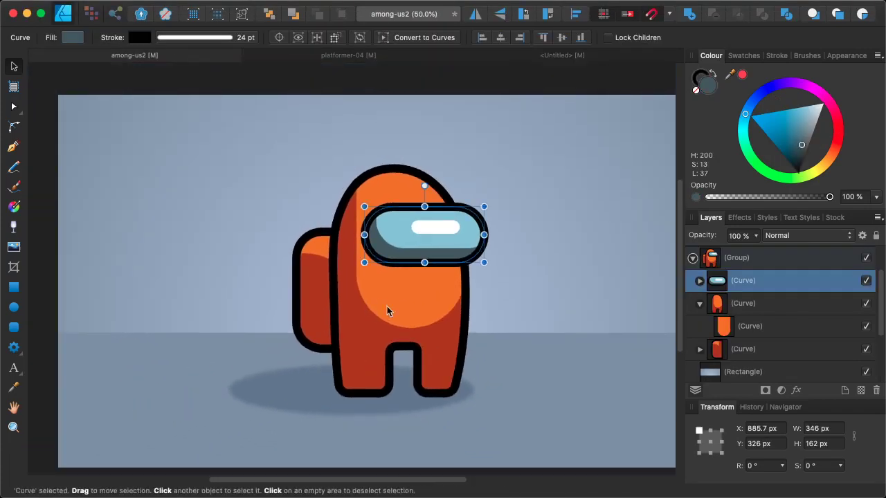
click(508, 296)
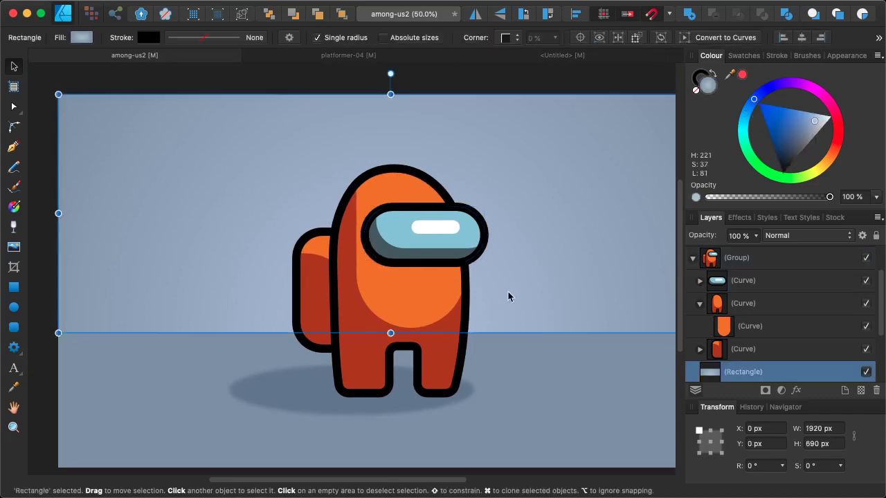
click(514, 372)
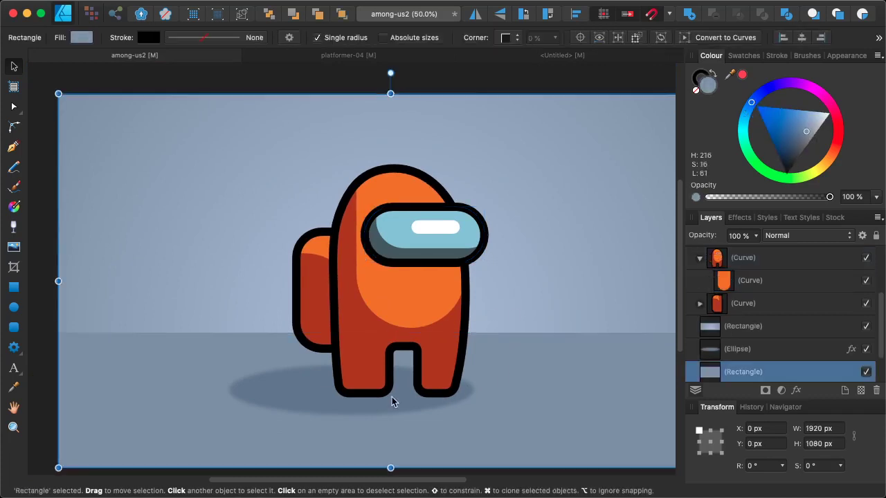
click(338, 404)
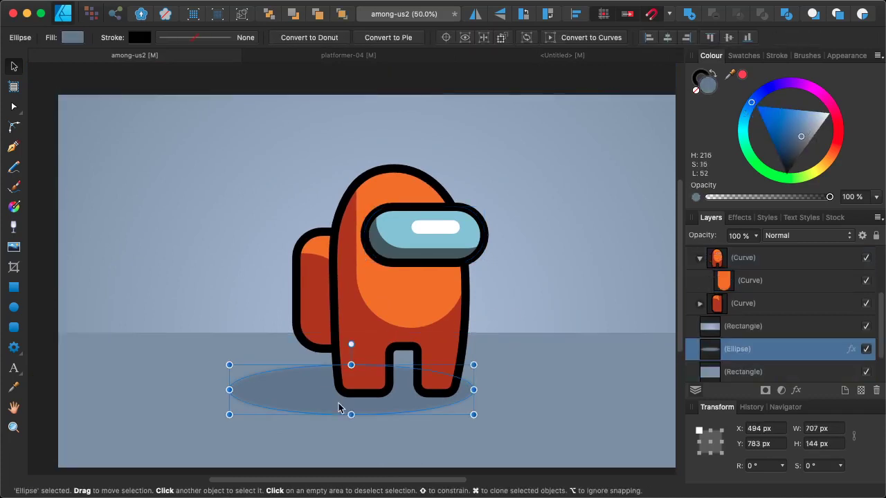
click(571, 227)
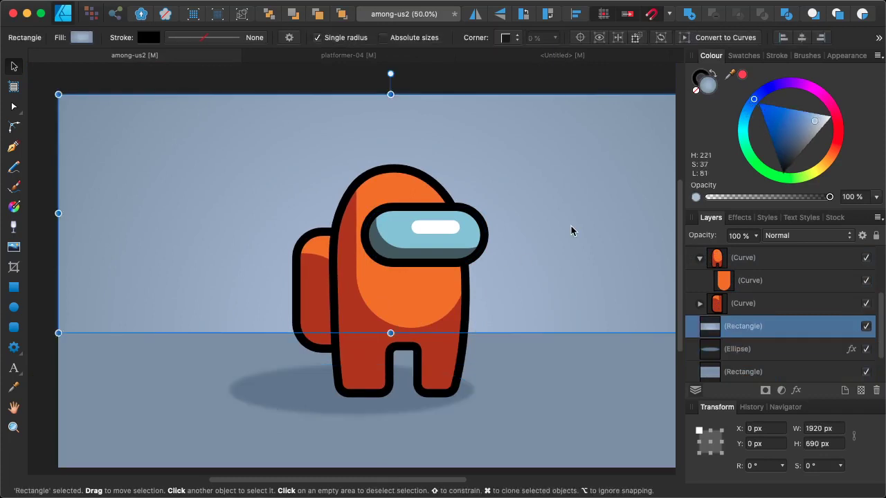
click(545, 56)
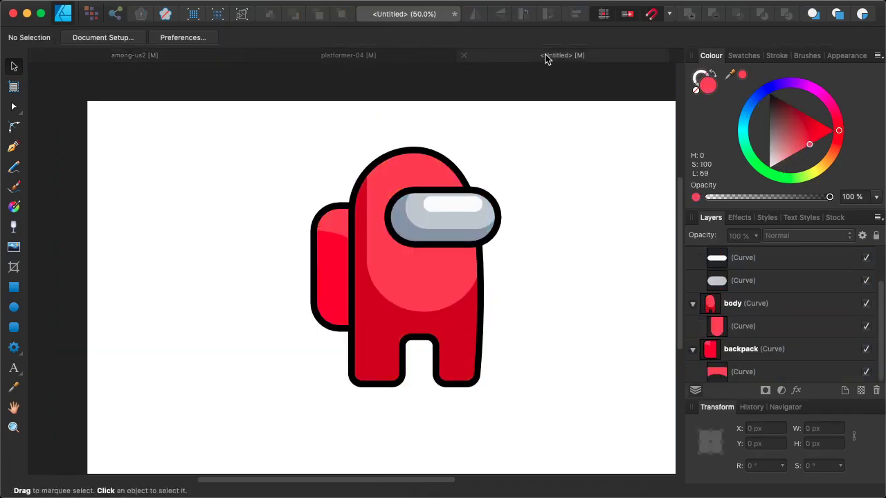
- Delete the empty Layer1 and group the visor, body and backpack together
scroll(343, 259, down, 2)
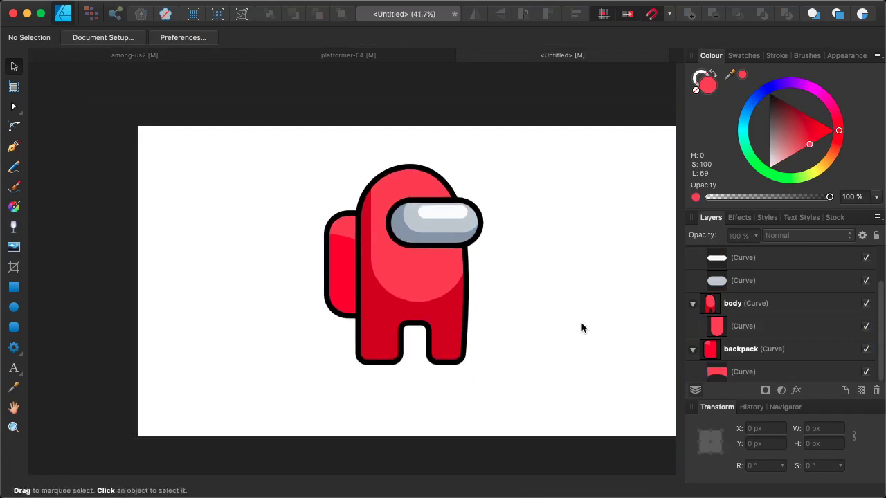
click(736, 306)
scroll(733, 304, up, 3)
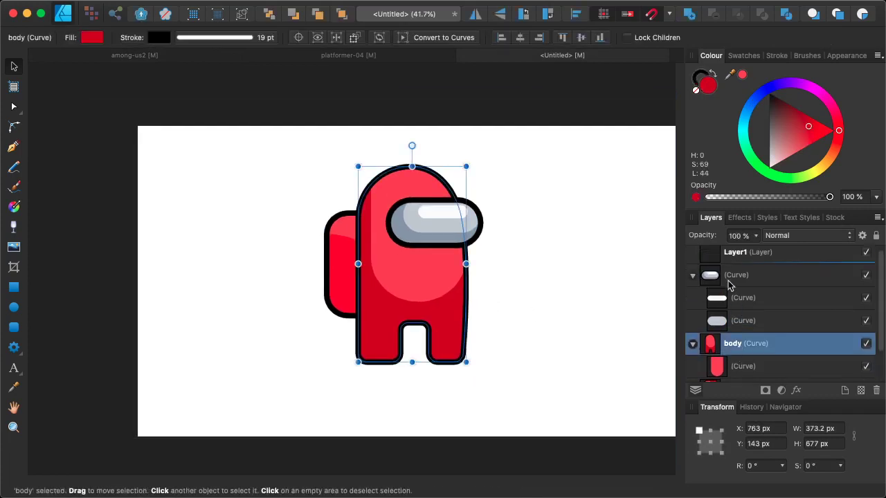
click(730, 259)
click(877, 391)
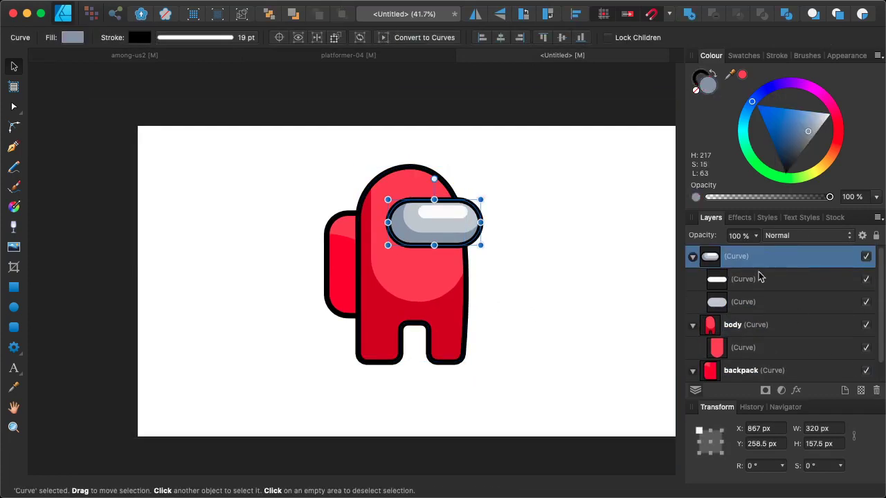
scroll(732, 310, down, 1)
shift+click(723, 361)
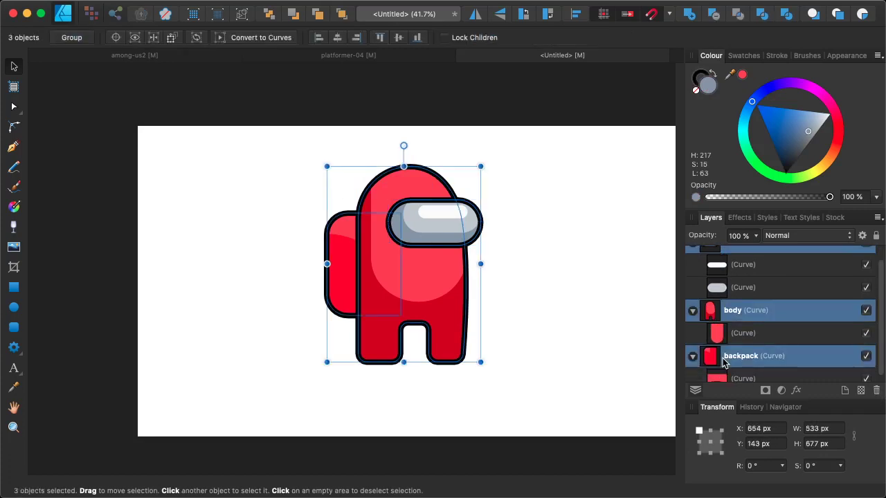
key(super+g)
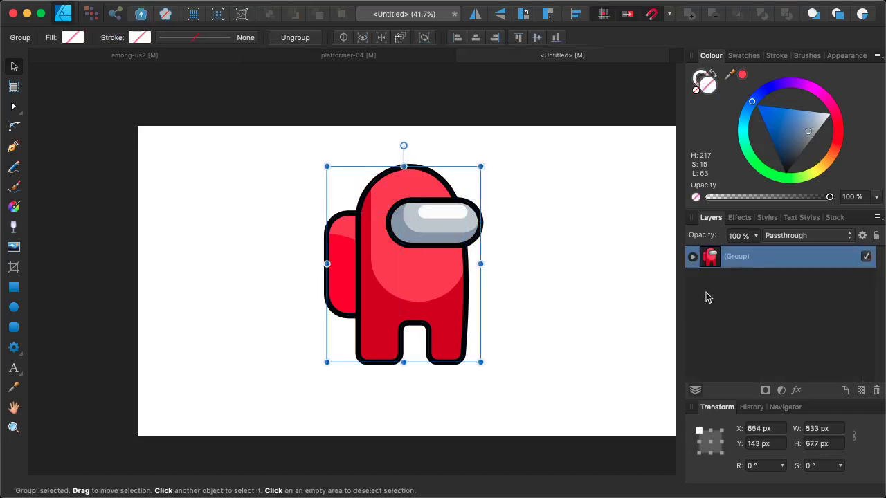
- Name the group 'character' and move it down toward the artboard centre
double_click(734, 256)
text(c)
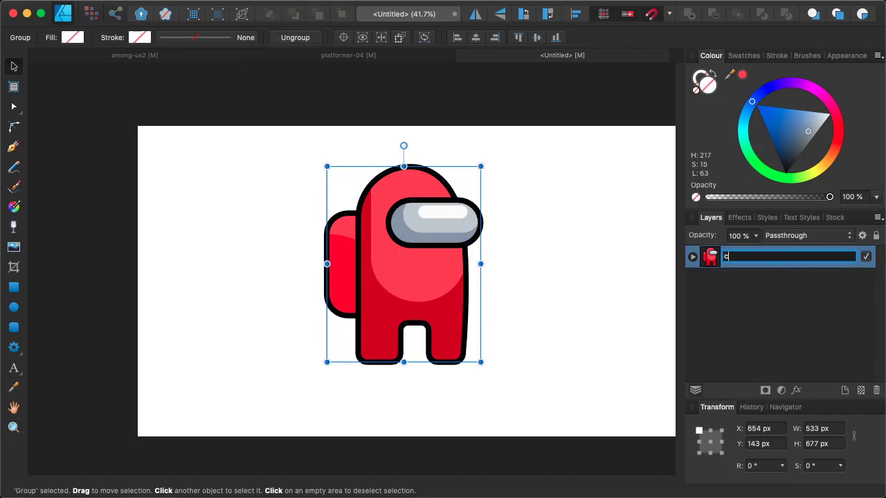
text(haracter)
key(Return)
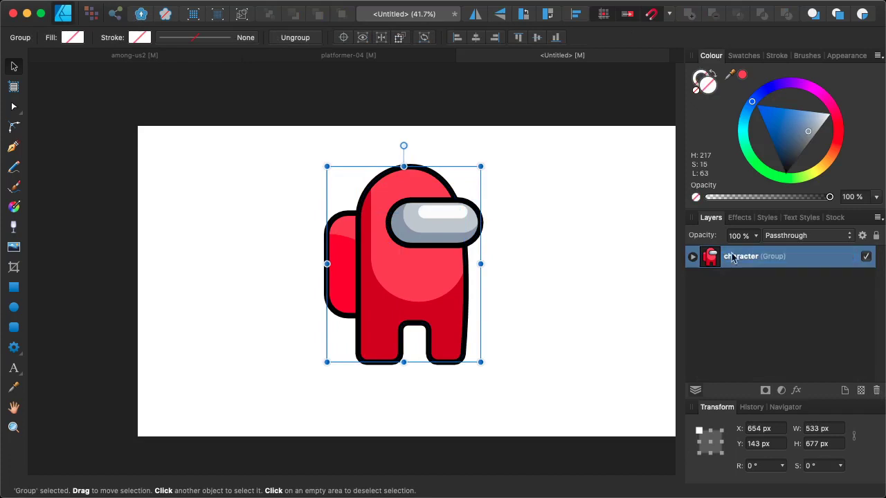
drag(450, 286, 442, 304)
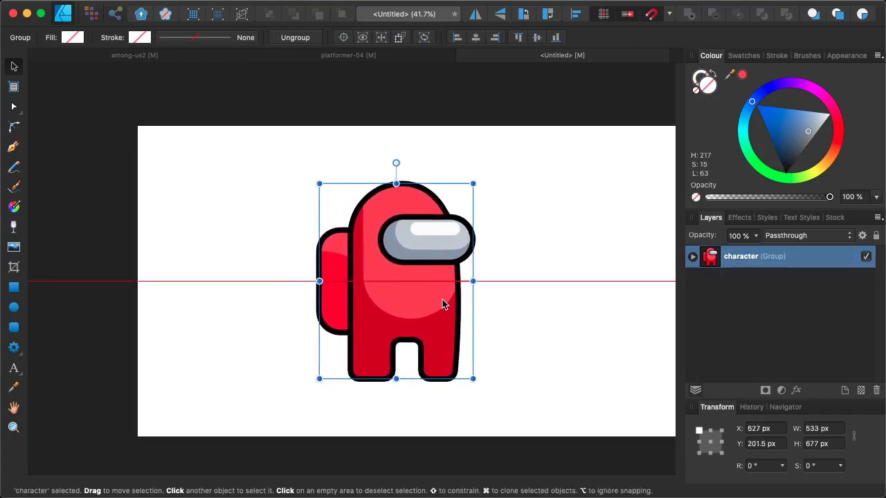
click(578, 316)
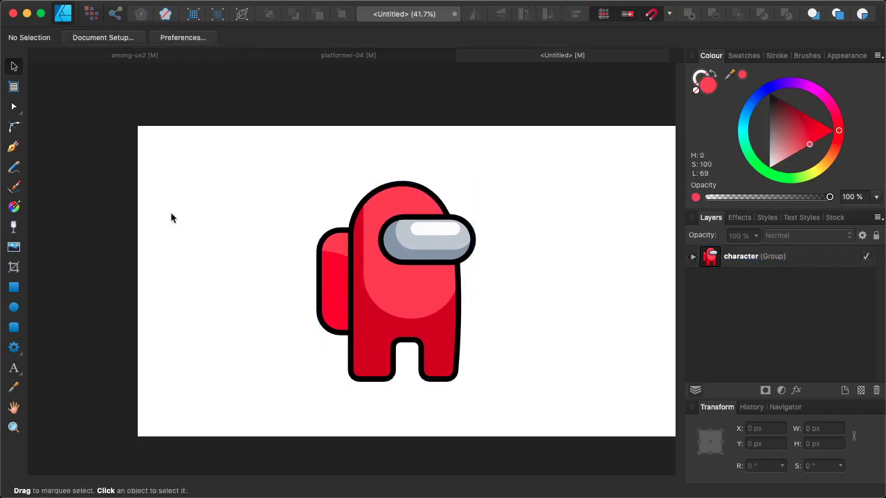
- Draw a rectangle across the upper artboard from its top-left corner and tint it grey-blue
click(13, 287)
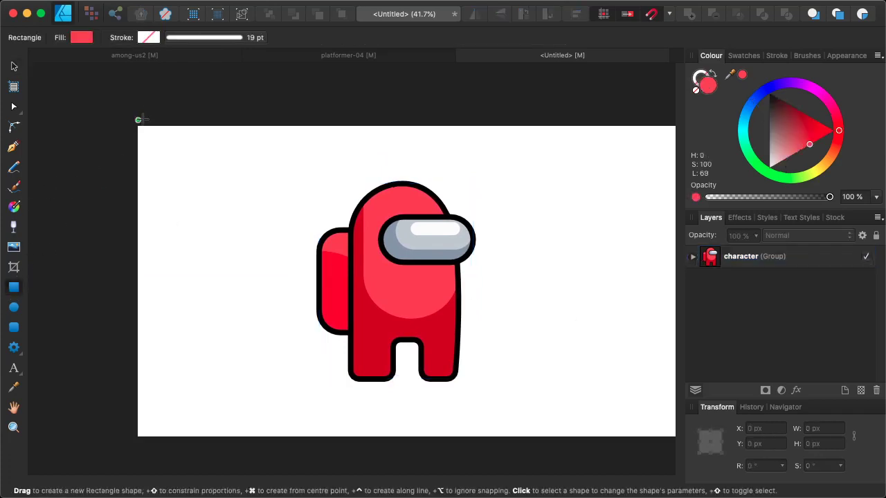
drag(139, 125, 466, 298)
drag(316, 312, 447, 323)
click(751, 107)
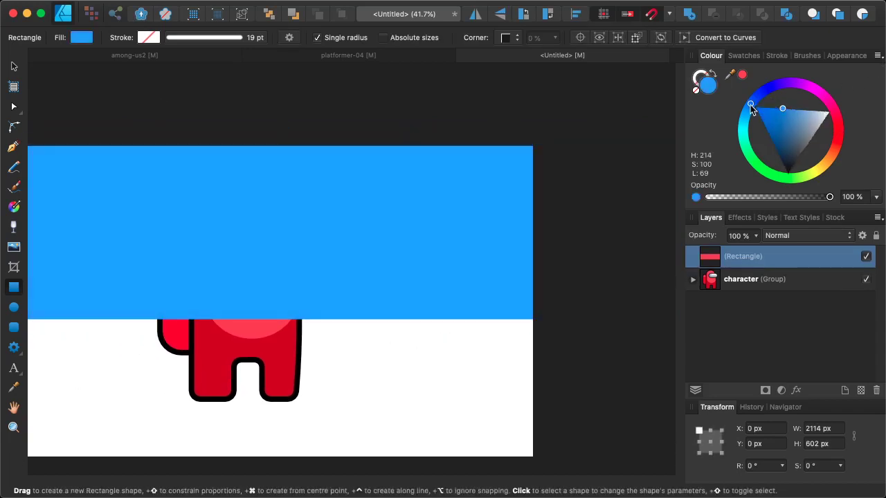
click(799, 132)
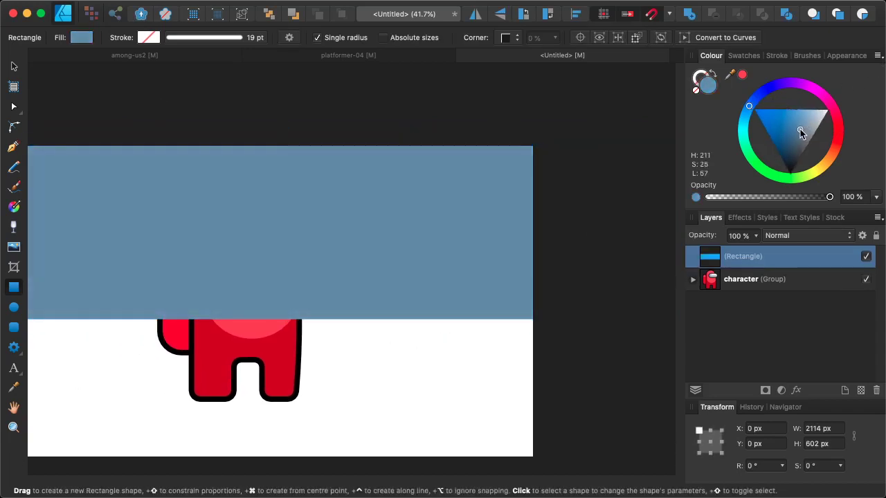
- Apply the wall colour sampled from among-us2 and move the rectangle behind the character group
click(186, 51)
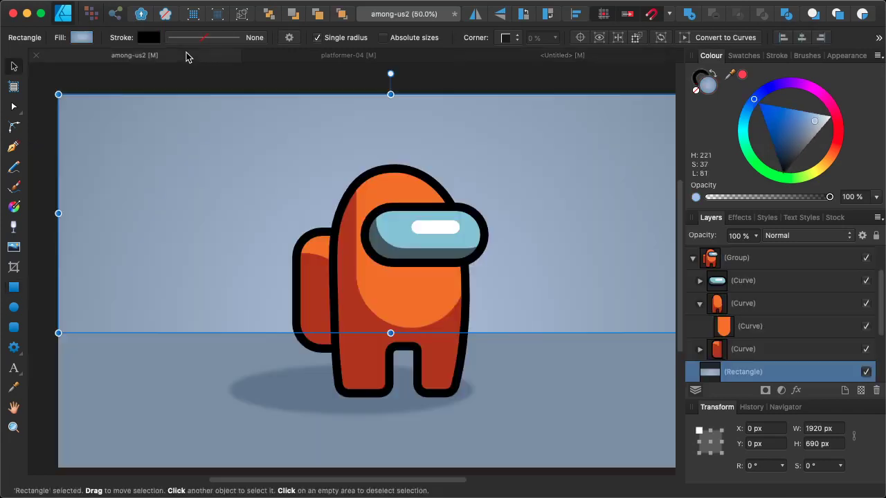
drag(730, 76, 496, 201)
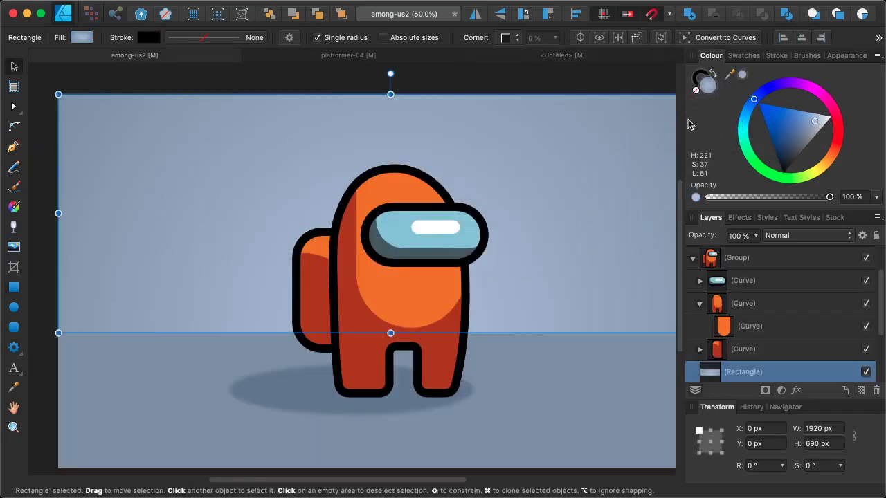
click(544, 59)
click(741, 75)
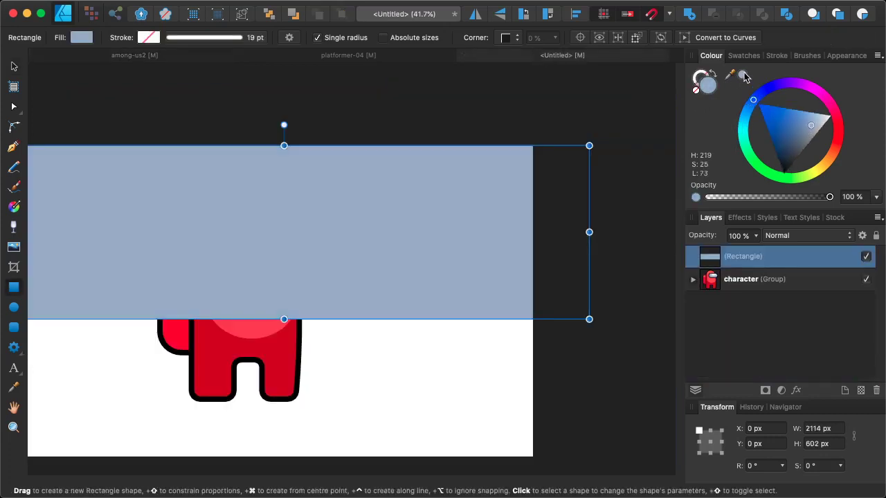
scroll(483, 337, left, 3)
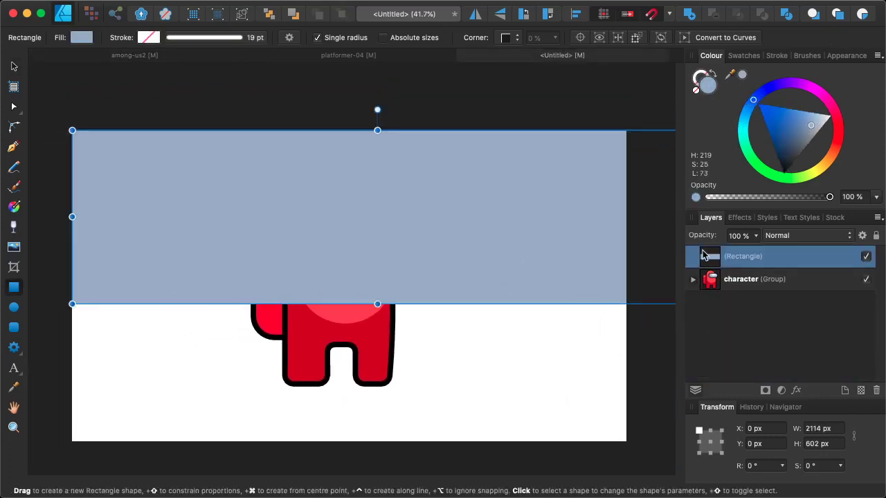
drag(706, 256, 704, 295)
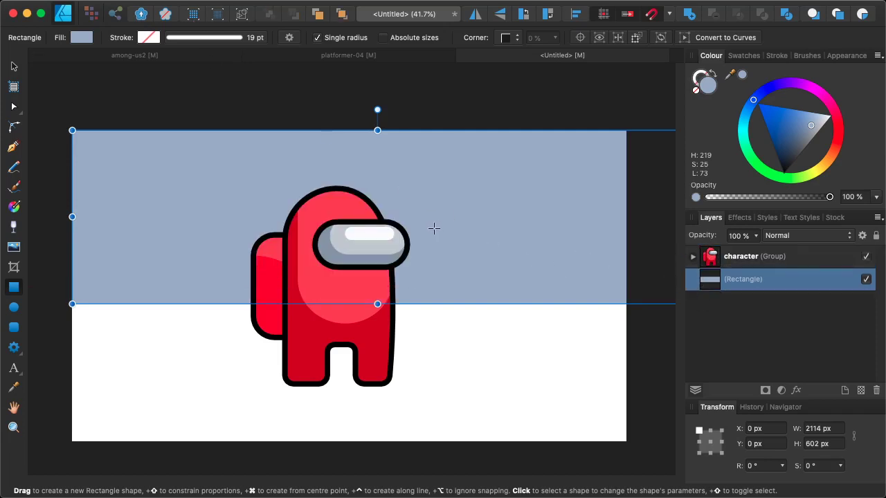
drag(472, 217, 475, 308)
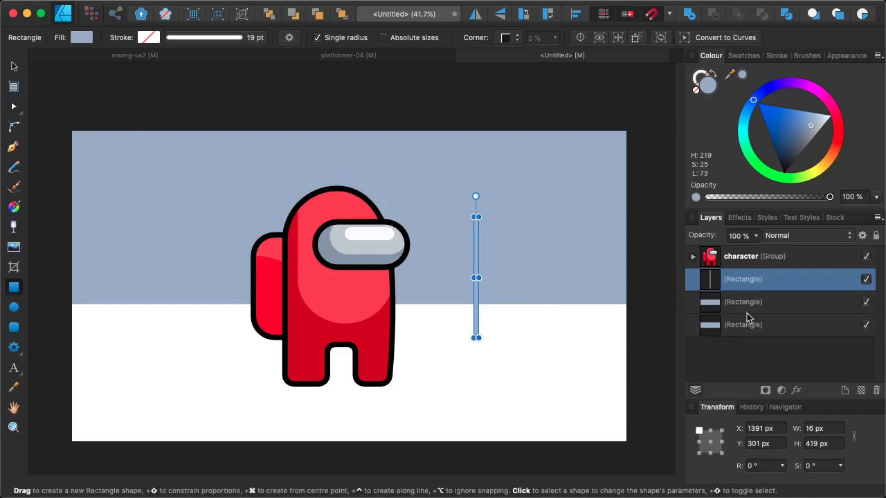
- Undo the stray rectangle and duplicate the wall downward as a 2114 × 602 px lighter blue-grey floor
key(super+z)
mouse_move(423, 201)
mouse_down()
mouse_move(474, 242)
mouse_move(468, 376)
mouse_move(478, 362)
mouse_up()
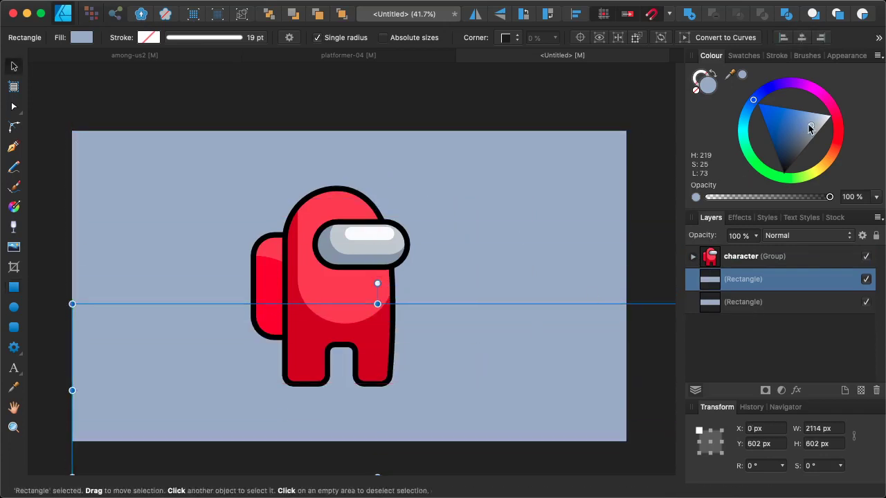
drag(809, 128, 812, 128)
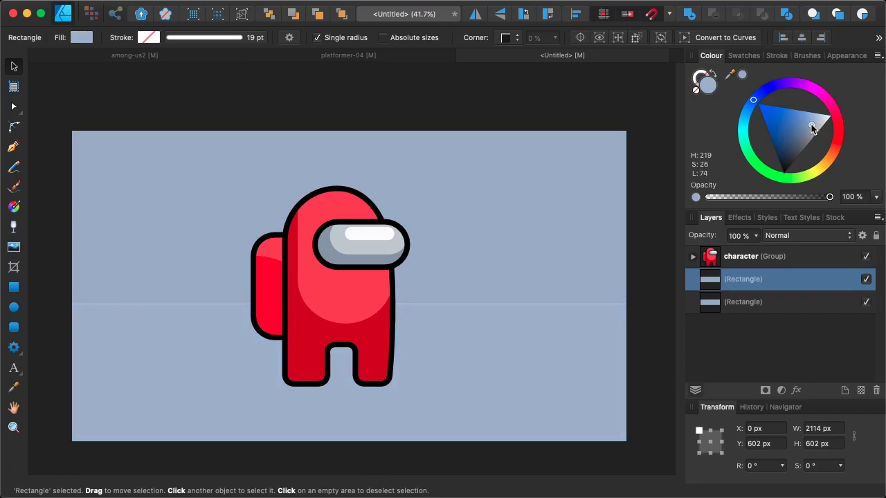
drag(813, 124, 812, 124)
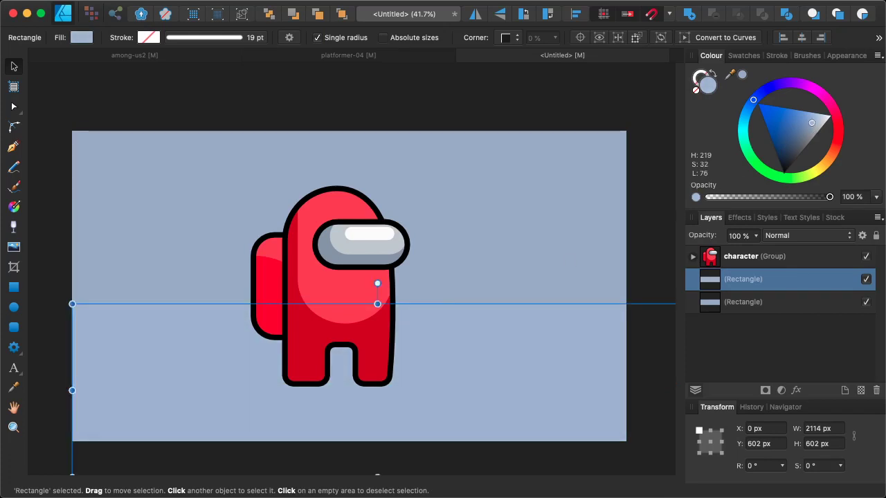
click(15, 309)
- Draw a darker blue-grey ellipse under the feet with a 14.3 px Gaussian Blur
drag(217, 401, 406, 361)
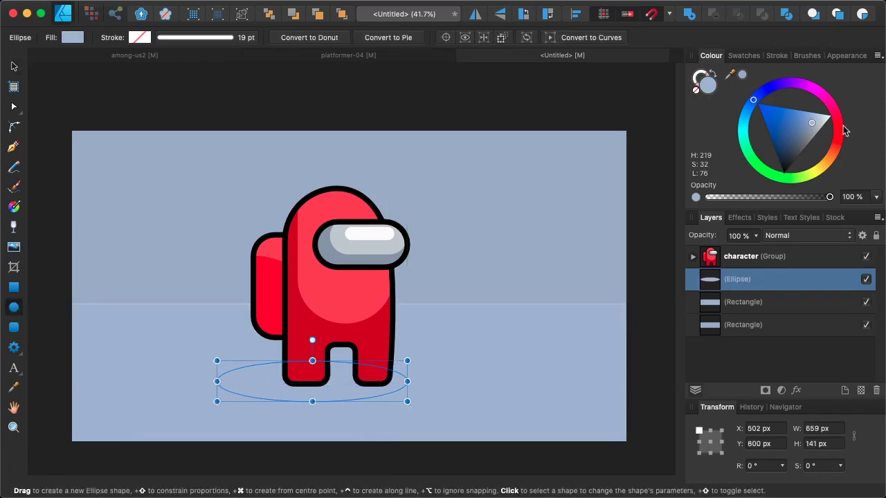
click(806, 133)
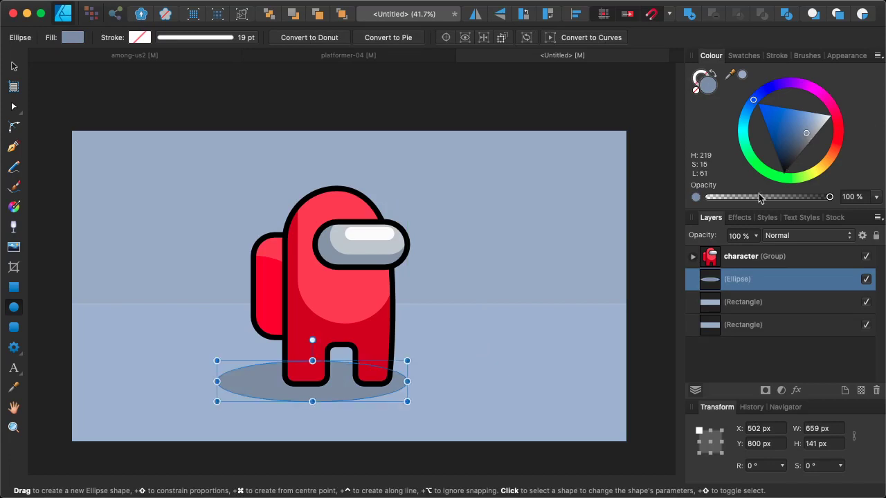
click(738, 218)
click(720, 260)
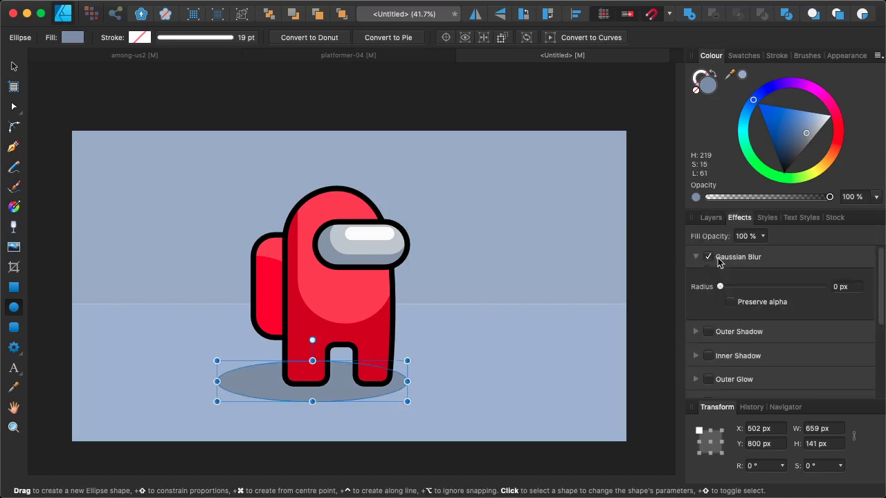
drag(721, 287, 770, 290)
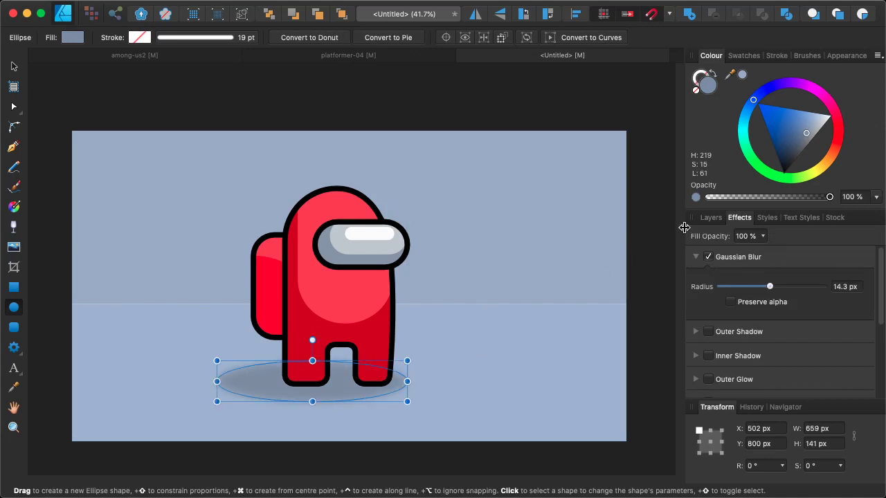
- Select the floor rectangle in the Layers panel and zoom out to the whole artboard
click(710, 219)
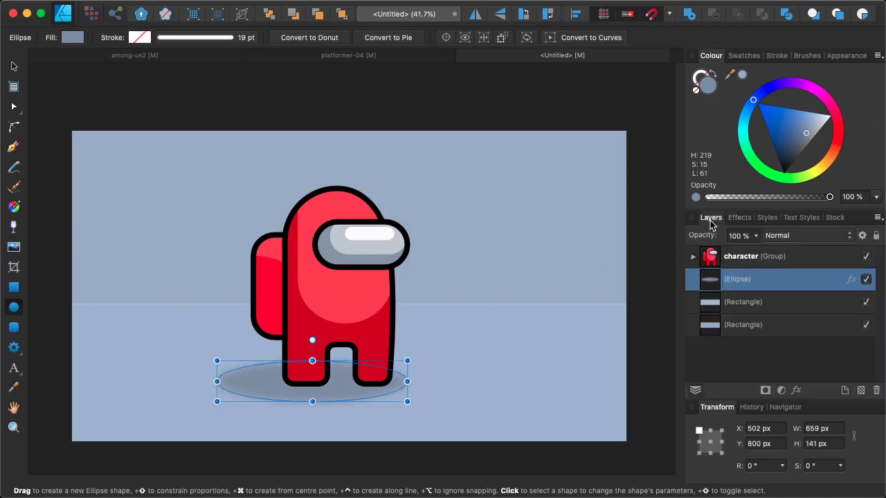
click(716, 313)
drag(624, 312, 528, 325)
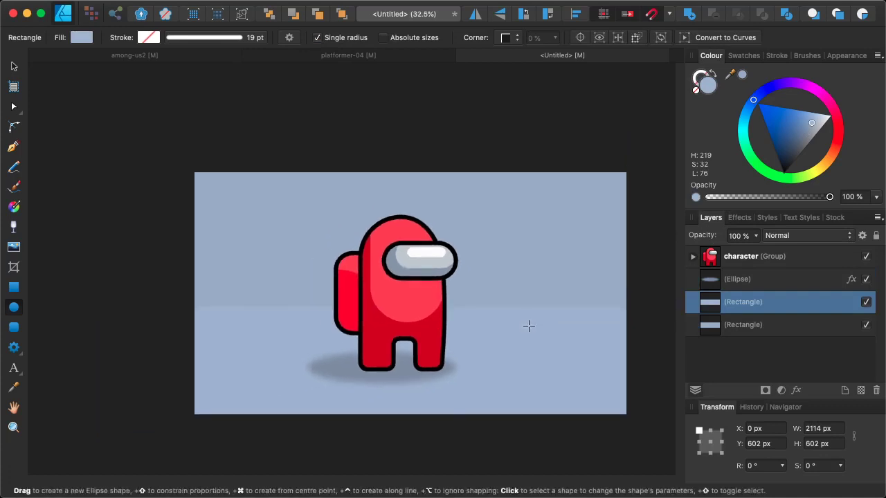
- Trim the floor and wall rectangles to the 1920 px artboard width
scroll(530, 311, down, 3)
drag(615, 401, 572, 373)
click(711, 330)
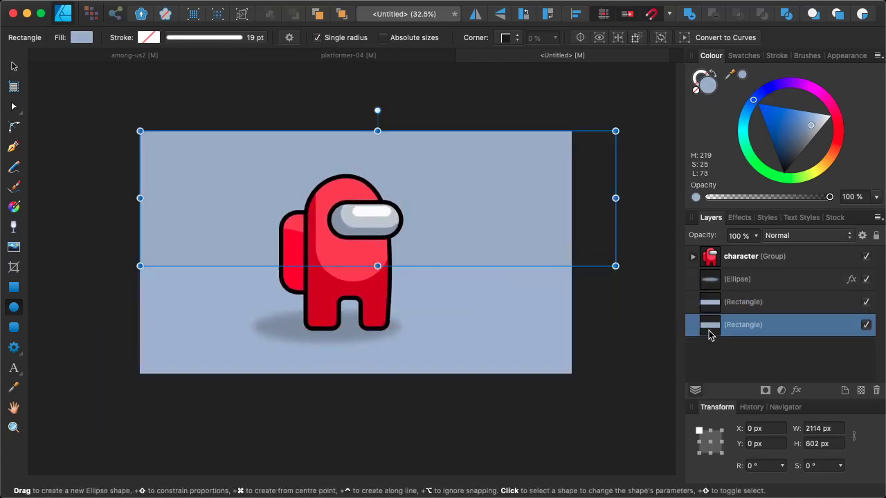
drag(619, 197, 576, 198)
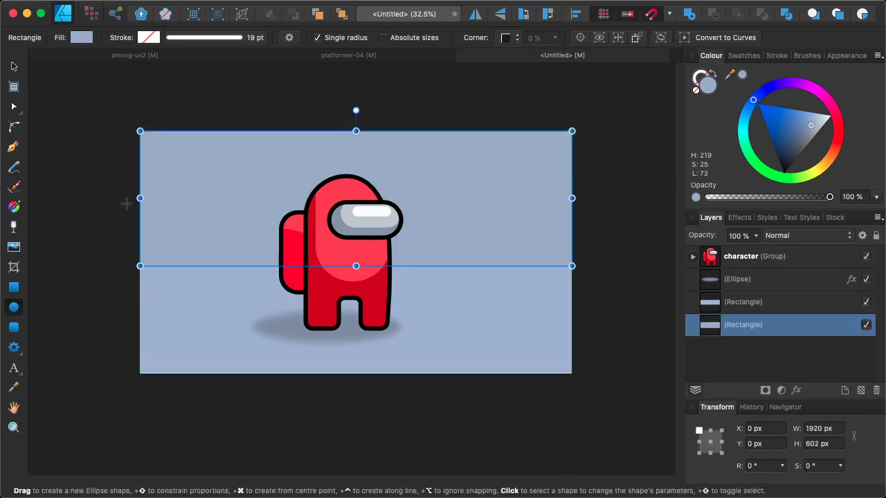
- Give the wall a radial gradient fill with the Fill Tool
click(14, 208)
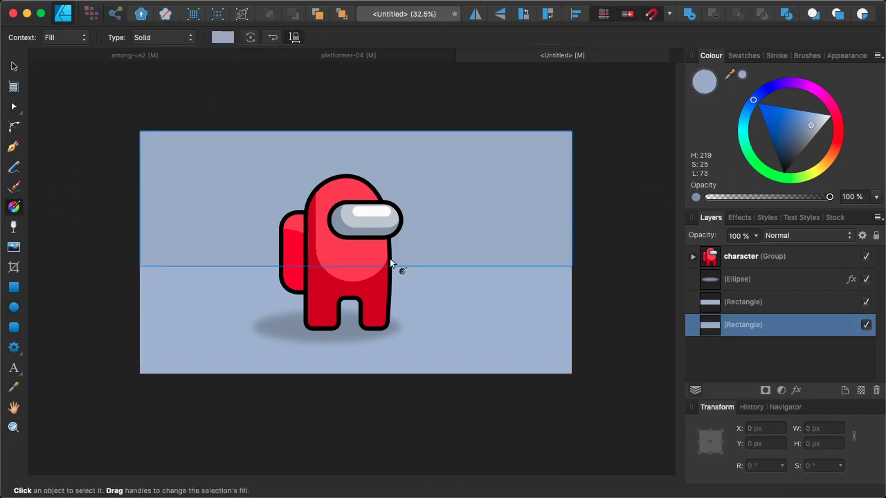
drag(363, 265, 570, 135)
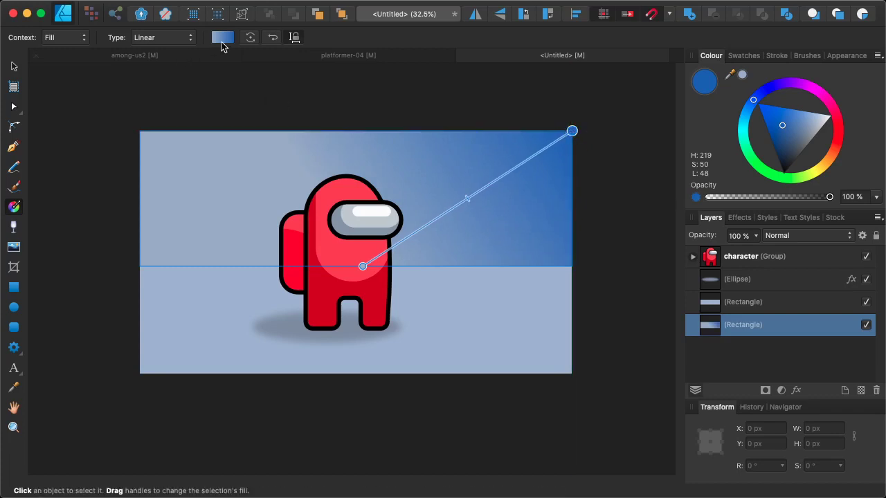
click(174, 39)
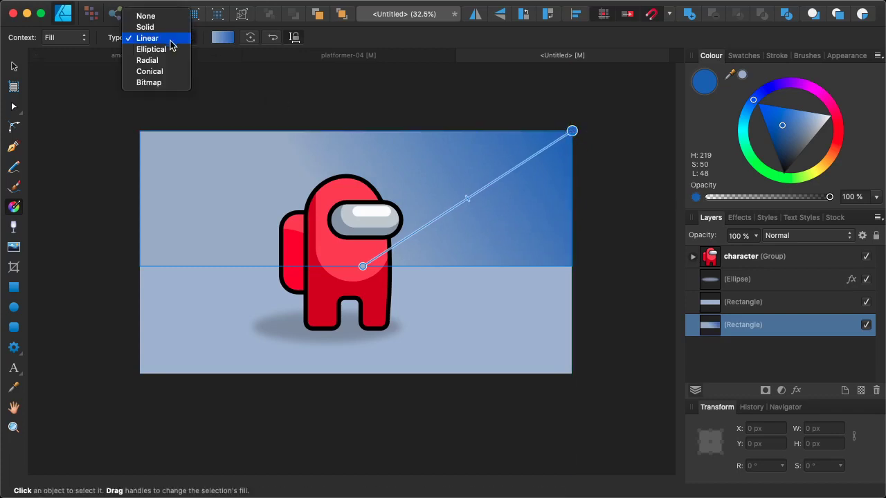
click(165, 60)
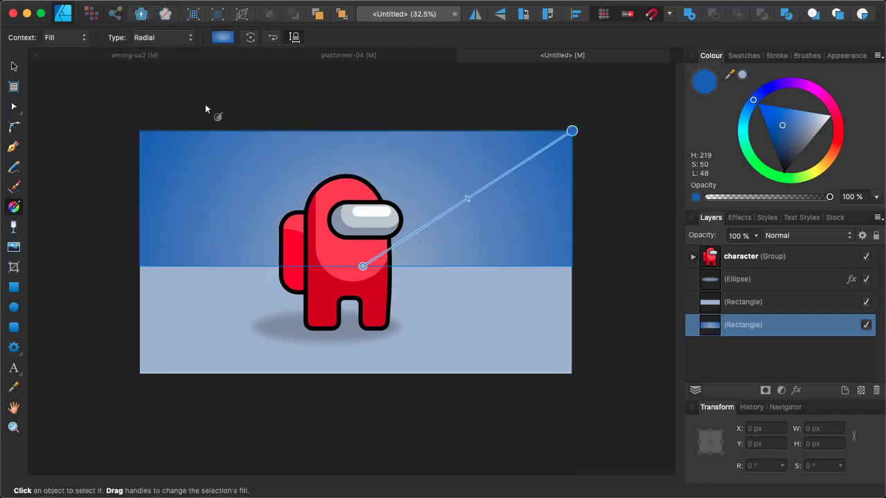
mouse_move(570, 132)
mouse_down()
mouse_move(480, 184)
mouse_move(429, 198)
mouse_move(518, 174)
mouse_move(569, 148)
mouse_move(571, 132)
mouse_up()
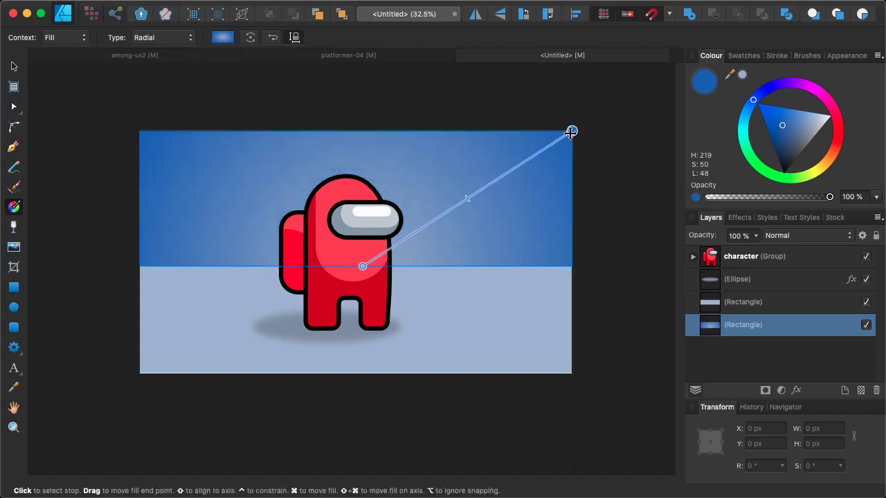
click(222, 37)
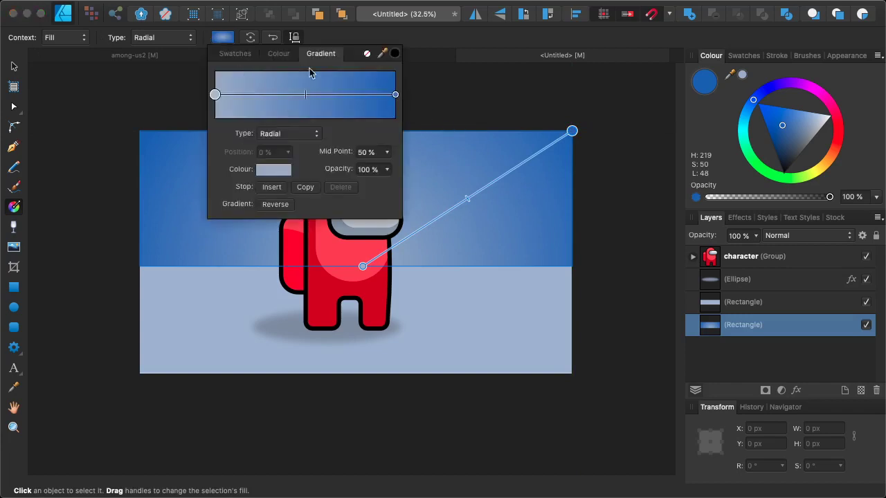
- Make the outer gradient stop a greyer blue and the inner stop lighter, then view among-us2
click(395, 94)
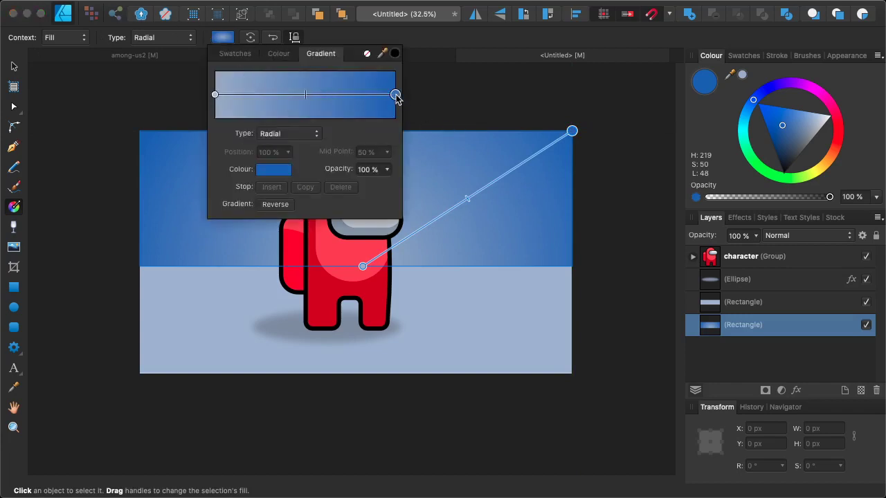
click(265, 173)
drag(321, 279, 348, 288)
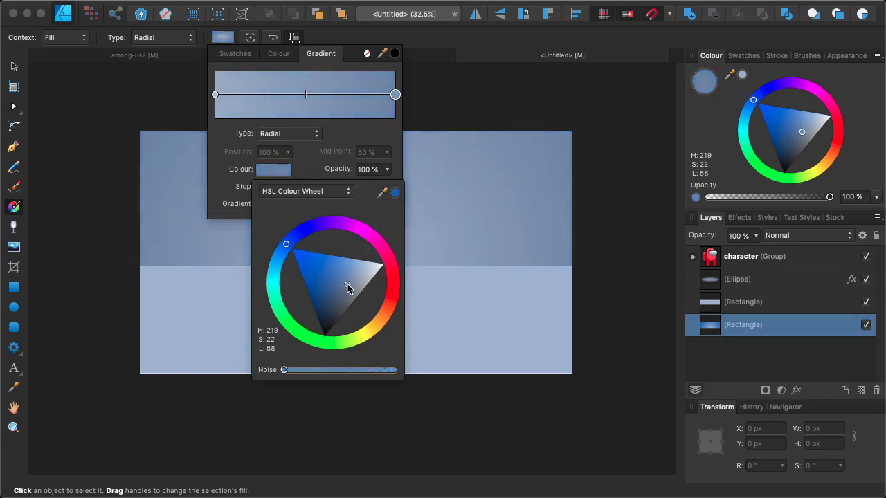
click(214, 94)
click(268, 170)
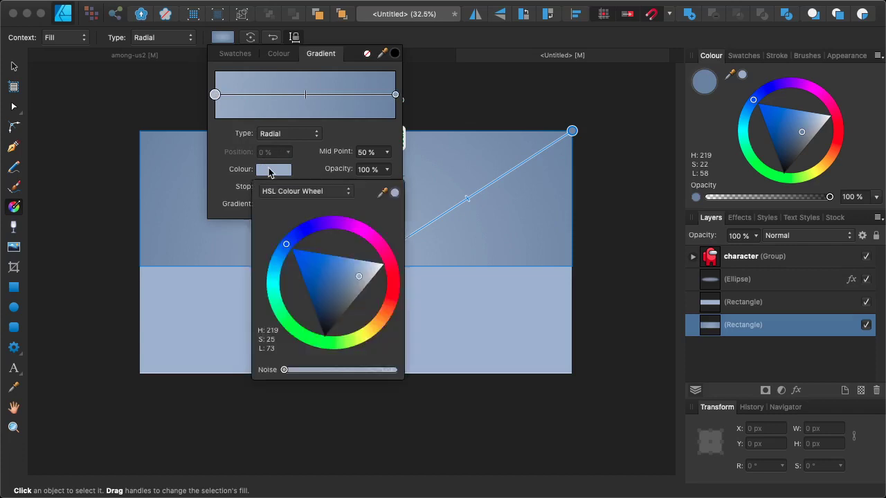
click(364, 276)
drag(365, 278, 364, 276)
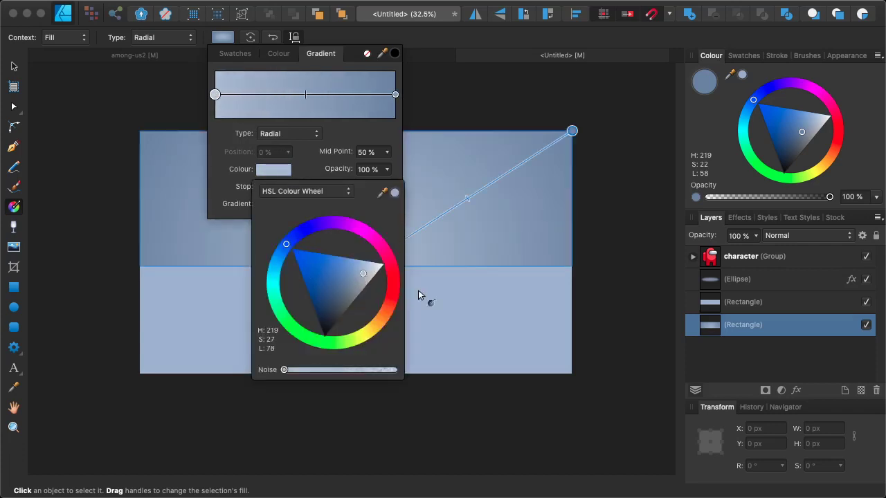
click(105, 55)
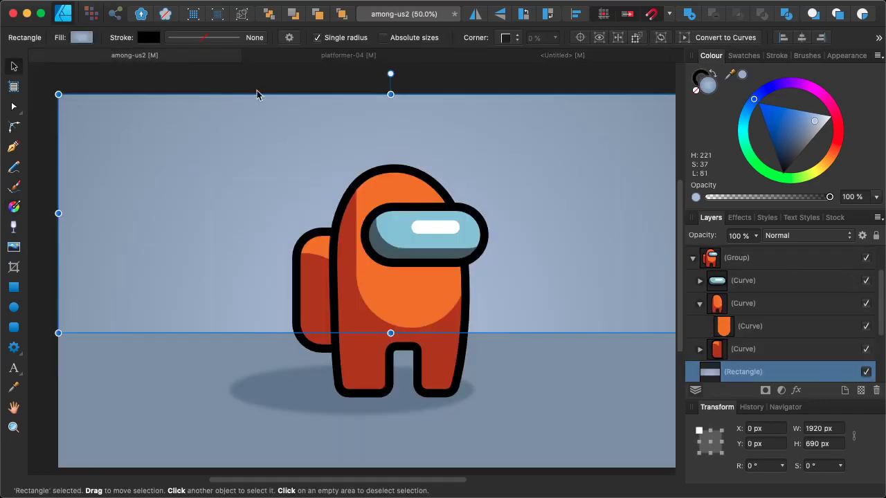
- Back in the crewmate document, darken the floor rectangle to a deeper blue-grey
click(599, 56)
key(v)
click(478, 309)
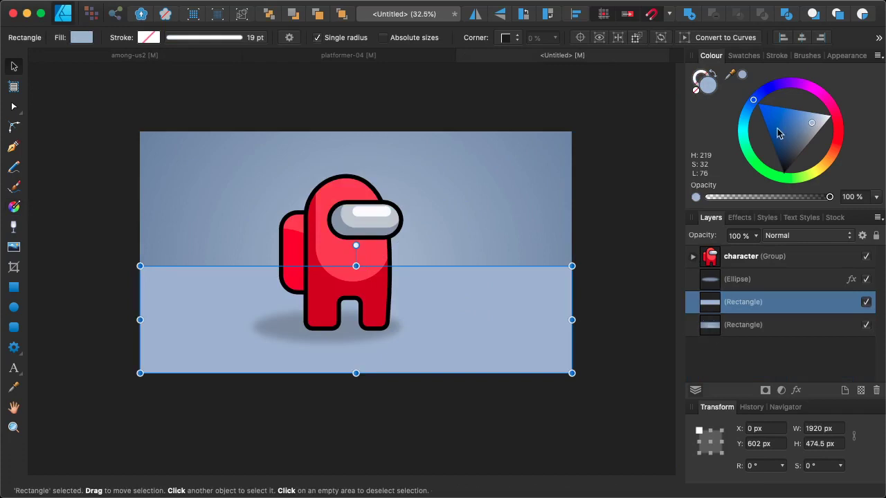
drag(808, 126, 803, 132)
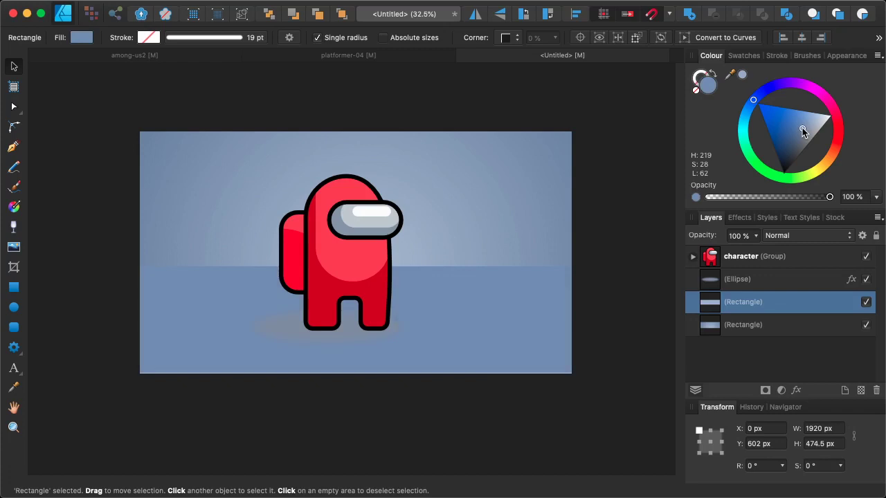
drag(806, 133, 802, 140)
- Move the character group and shadow ellipse slightly right, then switch to platformer-04
click(726, 283)
click(732, 261)
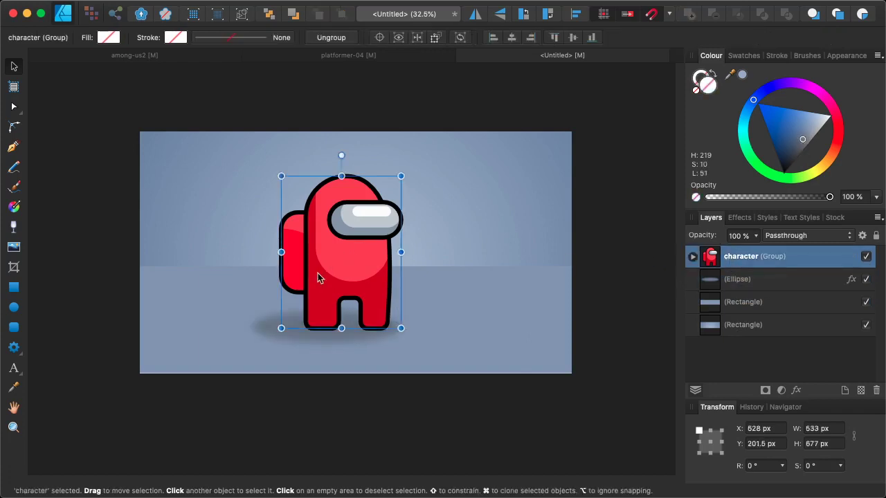
shift+click(734, 279)
drag(384, 285, 402, 285)
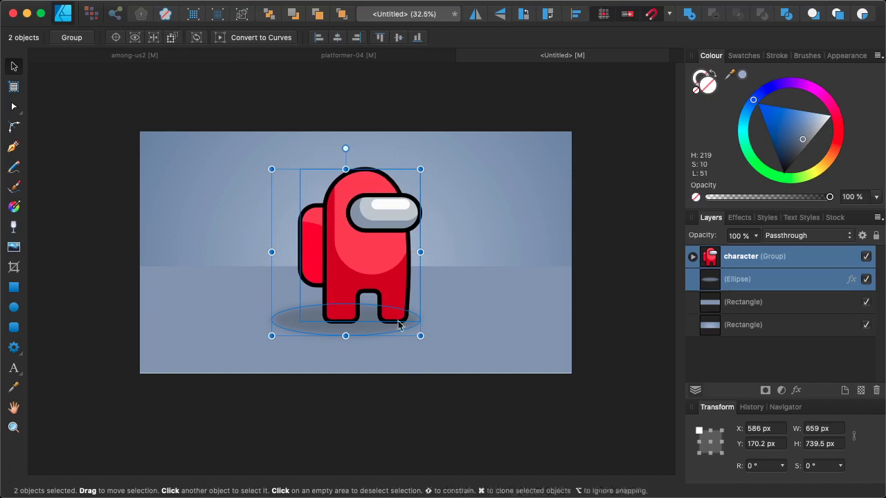
click(377, 54)
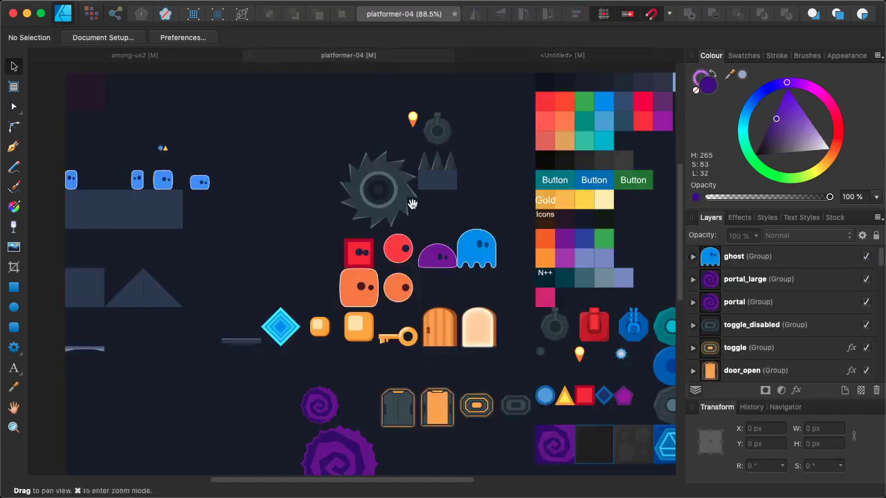
- Pan and zoom over the platformer-04 sprites, selecting the orange player, then return to the crewmate document
key(z)
scroll(381, 238, down, 2)
scroll(381, 239, right, 3)
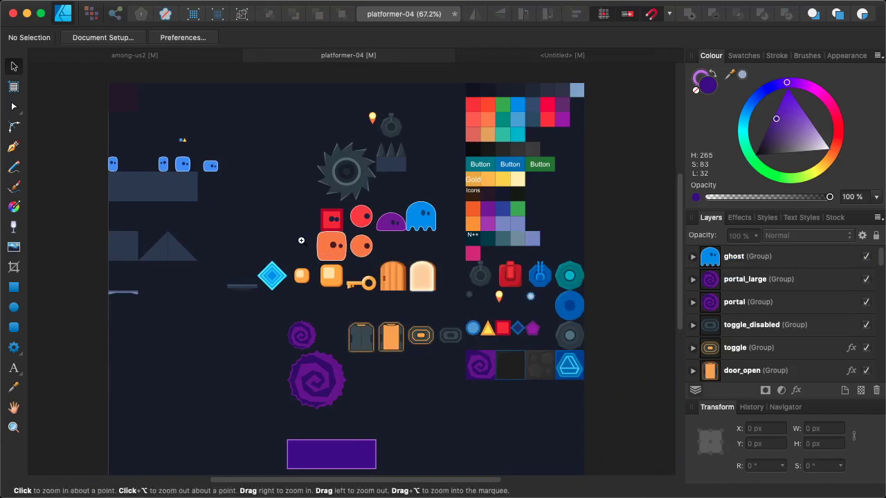
scroll(325, 249, up, 5)
click(386, 274)
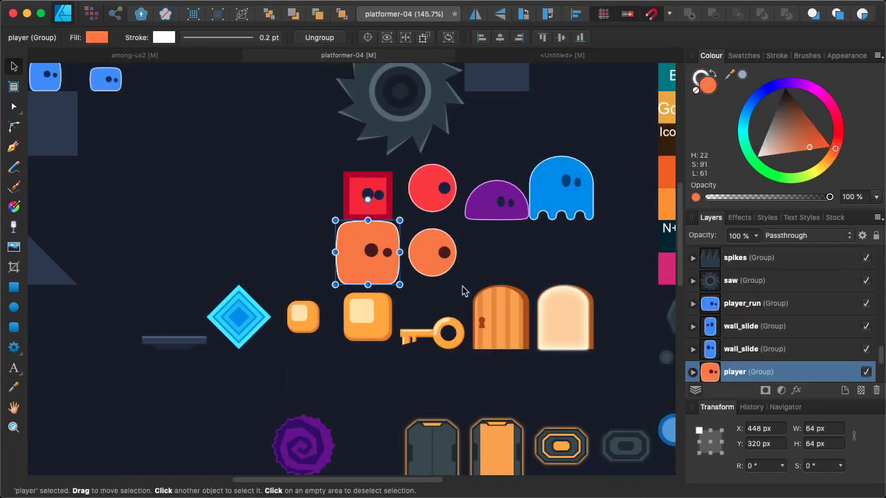
key(space)
scroll(428, 284, up, 5)
scroll(429, 284, right, 2)
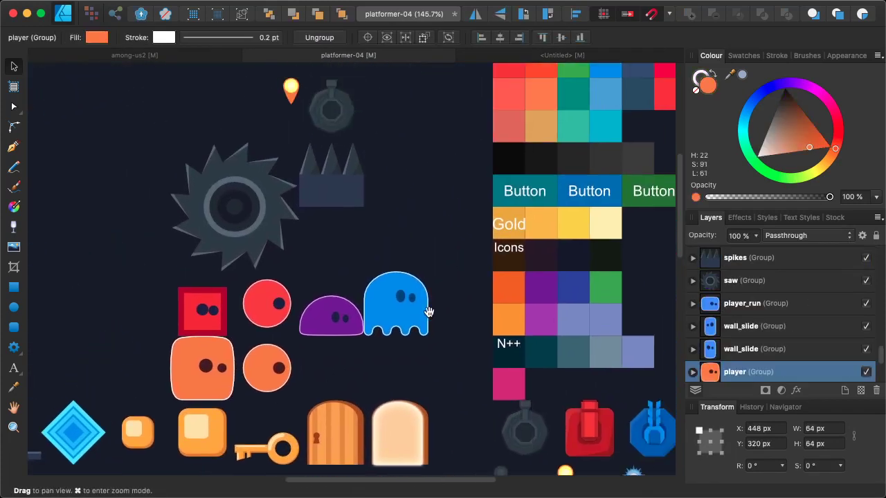
key(super)
drag(468, 283, 354, 297)
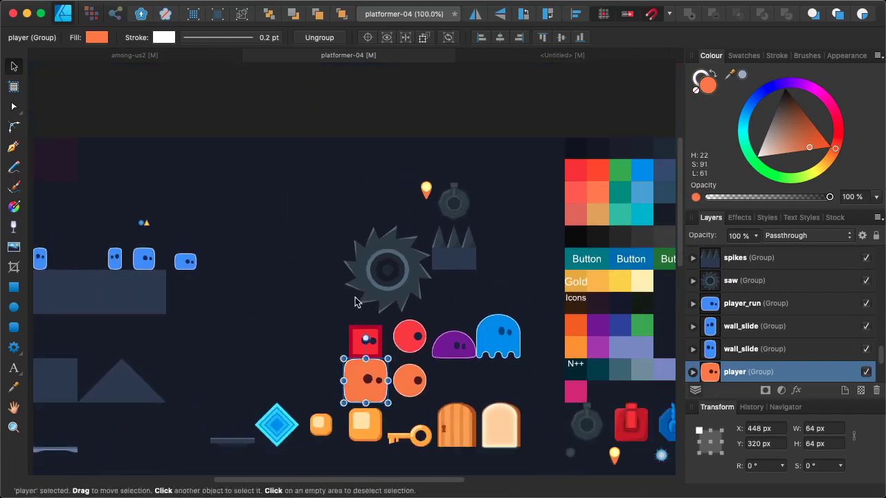
click(530, 60)
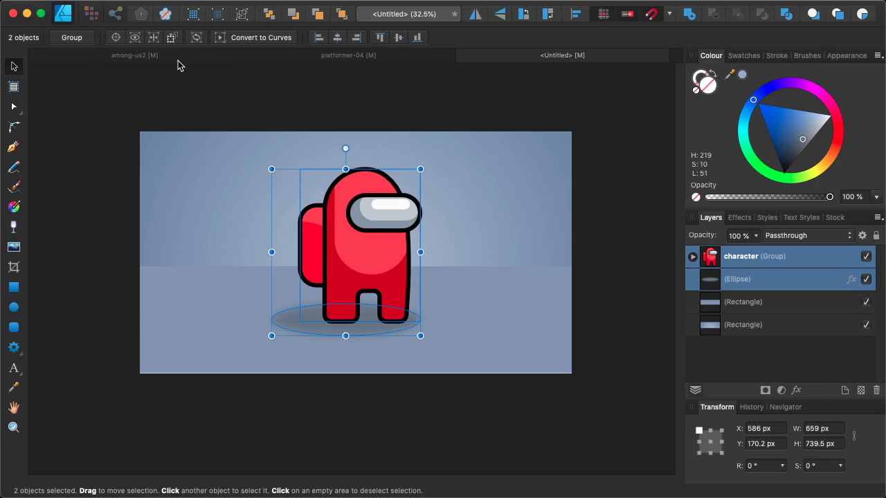
- In the Export Persona, make a 553 × 697 px PNG slice from the character group
click(115, 14)
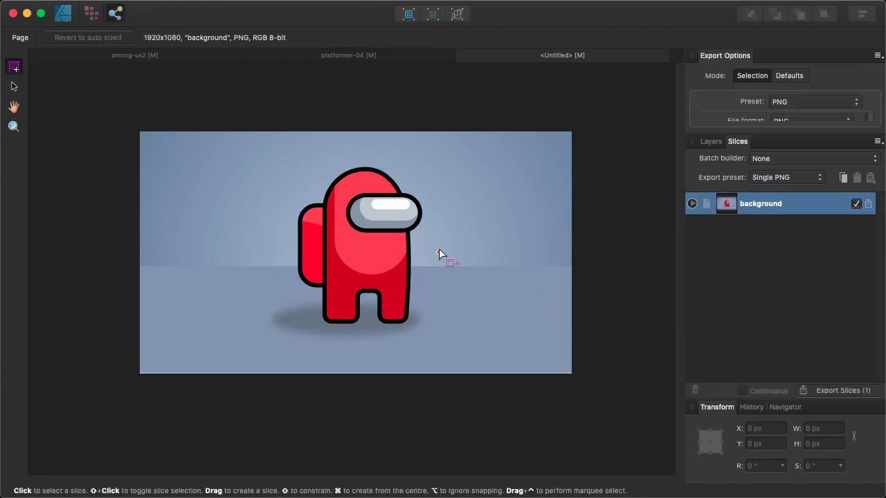
click(710, 141)
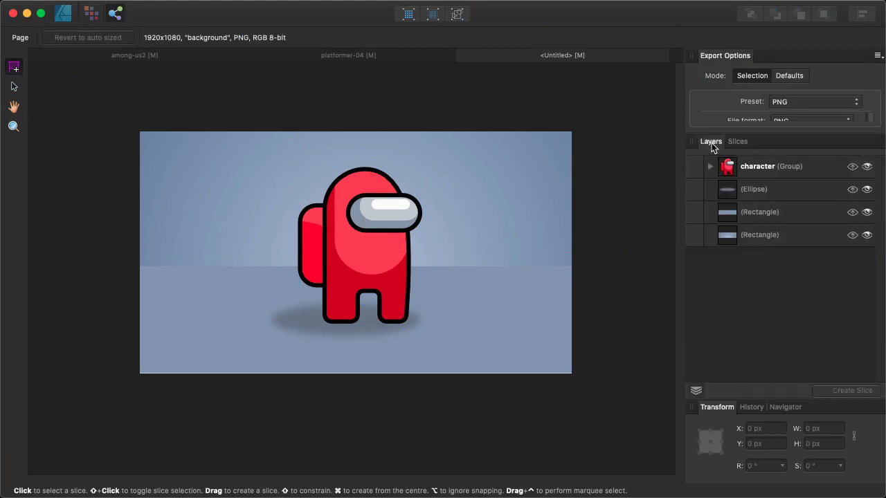
click(735, 170)
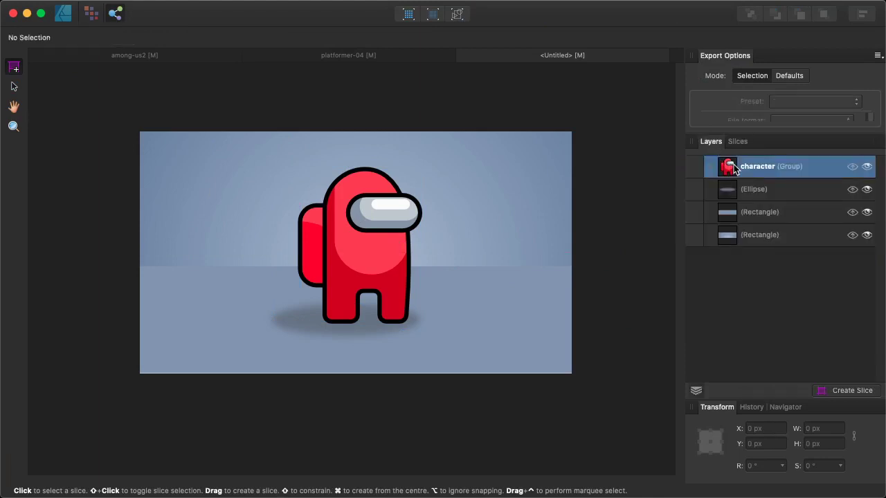
click(824, 390)
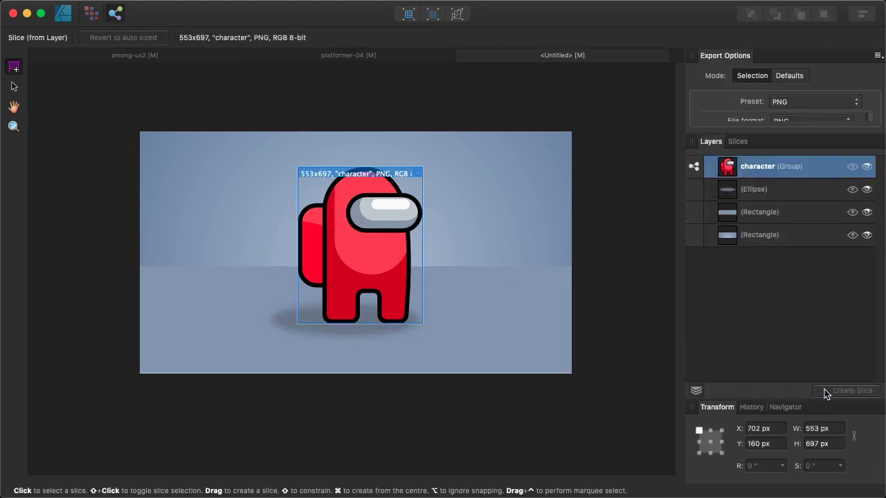
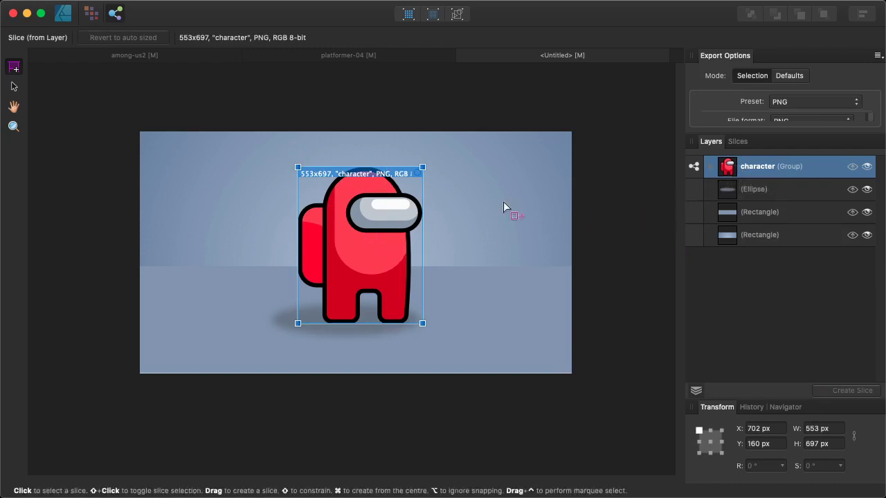
- Export the background and character slices as PNGs to the out folder, overwriting background.png
click(737, 141)
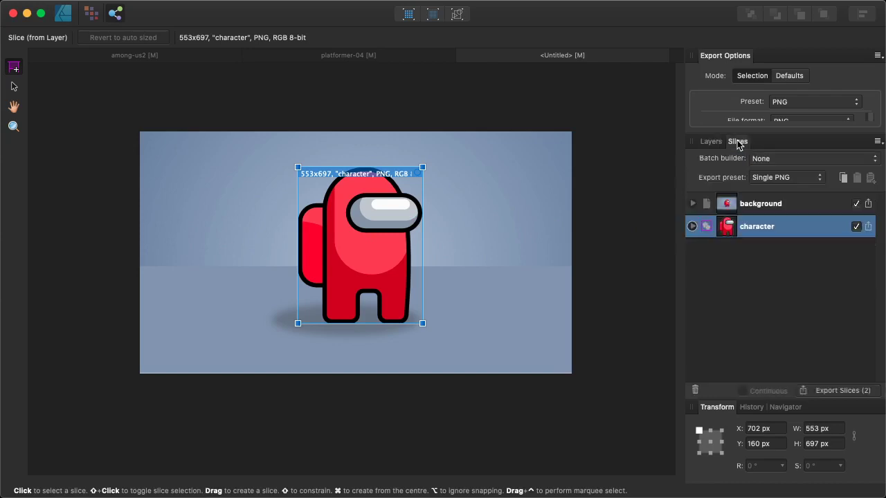
click(818, 393)
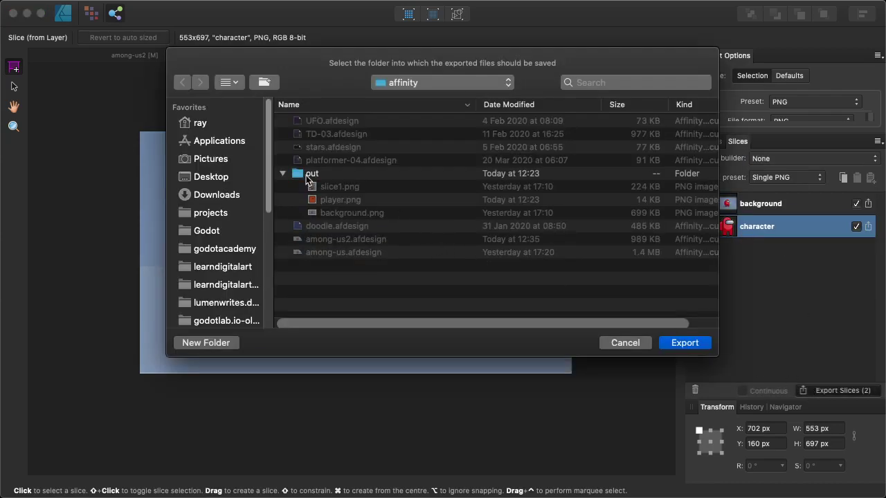
double_click(312, 174)
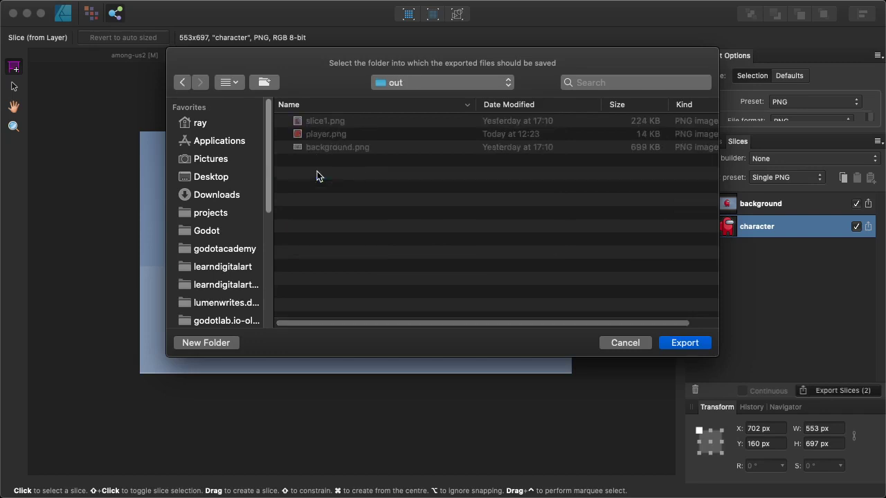
click(669, 345)
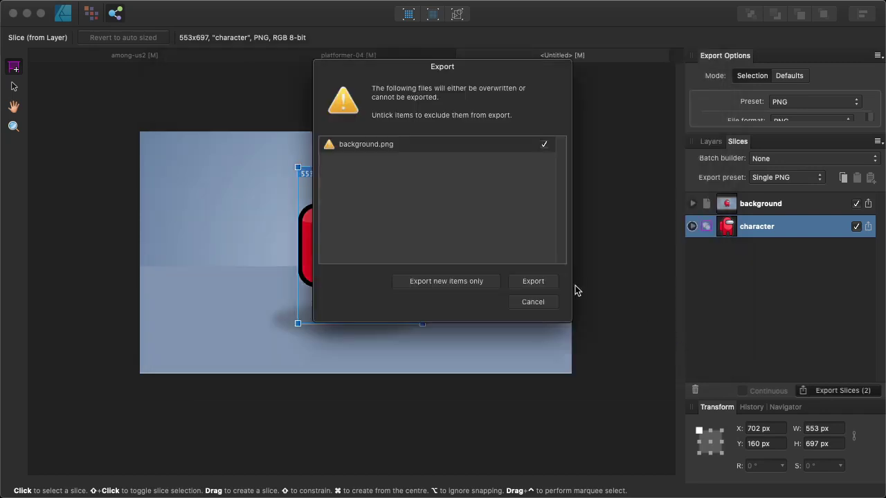
click(546, 279)
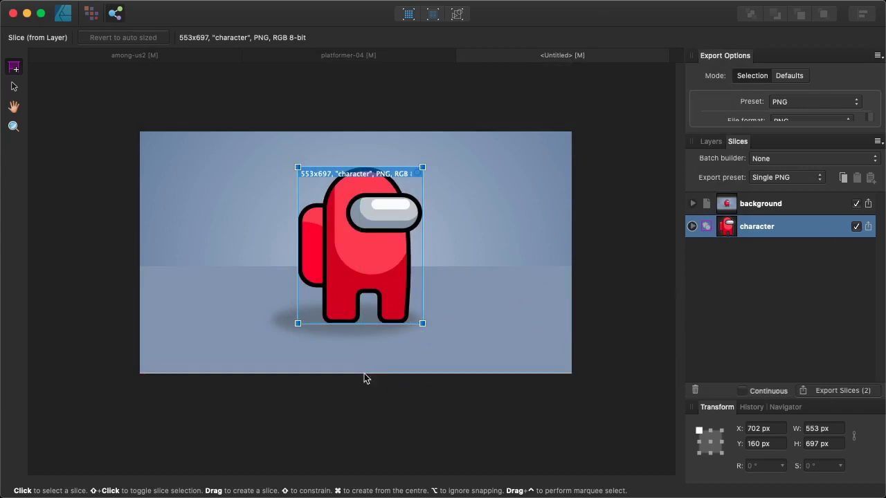
click(353, 442)
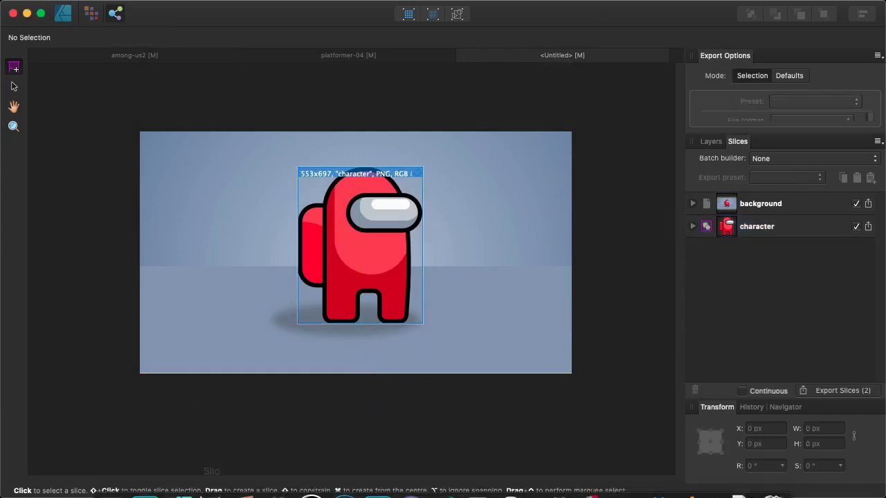
- Browse in Finder to the projects > CG > affinity > out folder
mouse_move(142, 484)
click(115, 477)
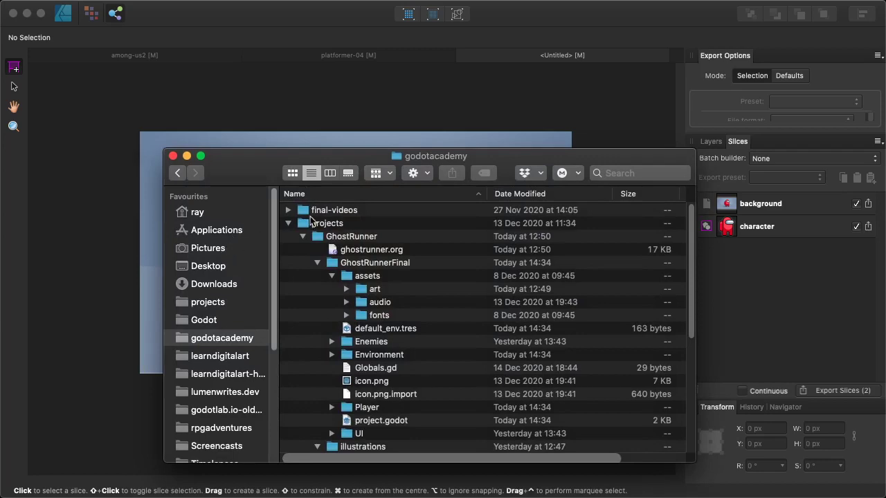
double_click(315, 224)
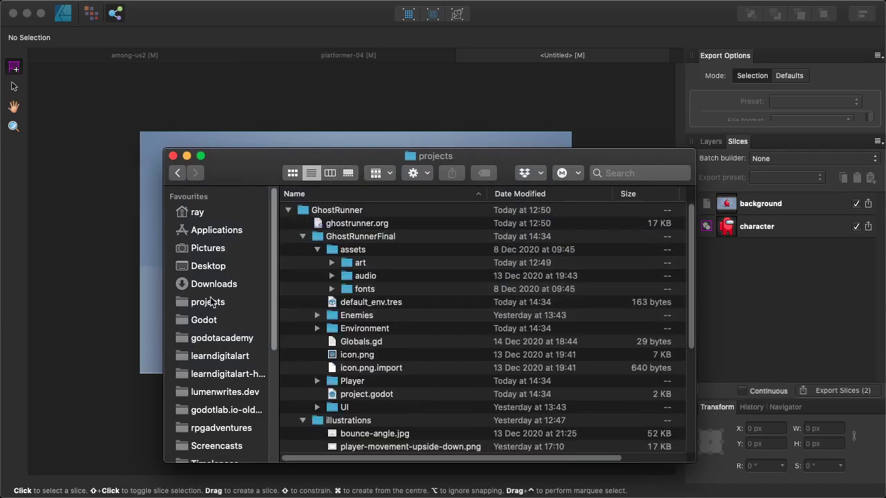
click(207, 308)
click(288, 210)
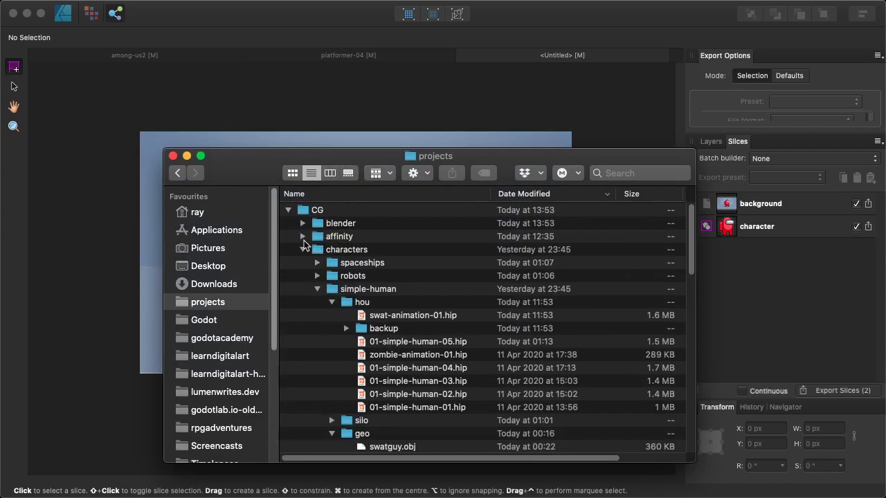
click(302, 237)
click(317, 249)
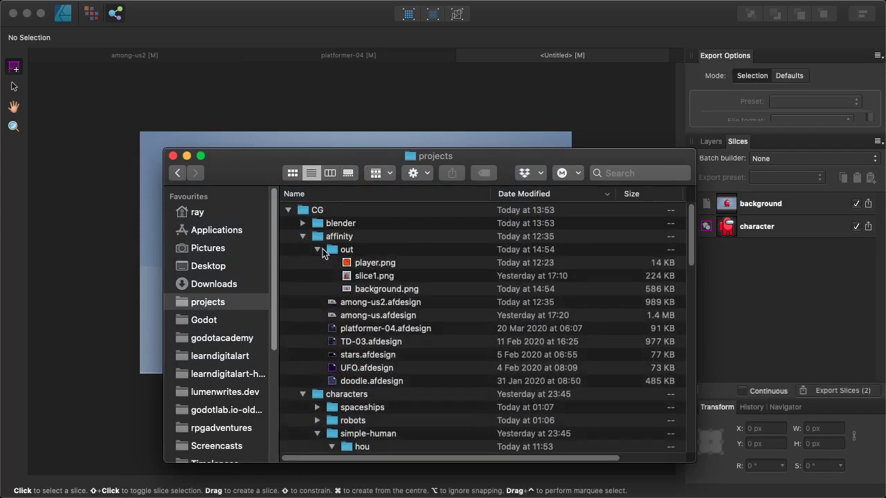
- Quick Look character.png to confirm the export shows the red character
double_click(357, 265)
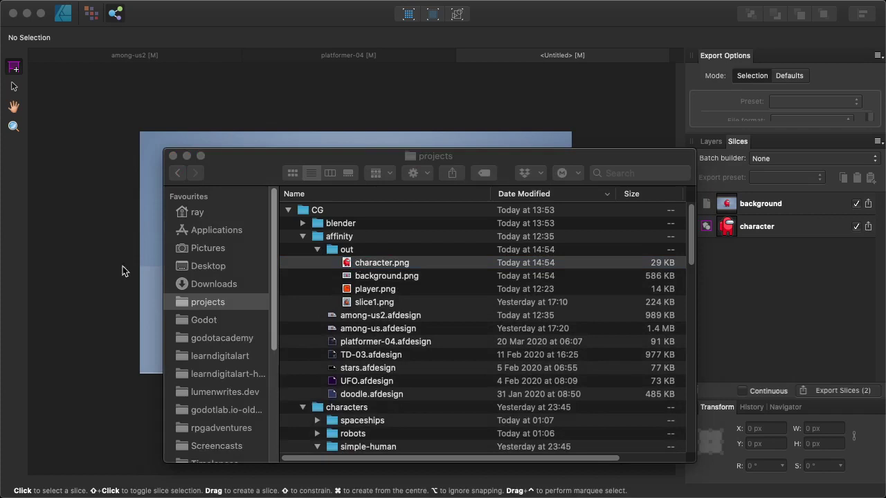
key(space)
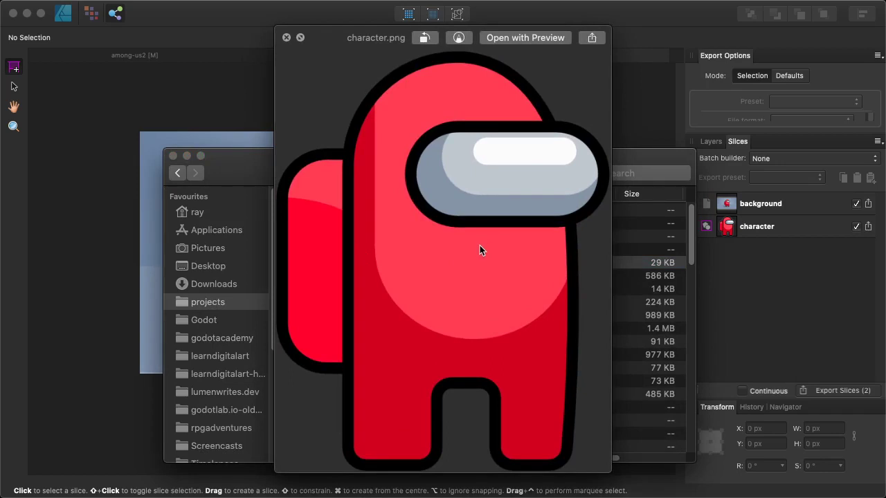
key(space)
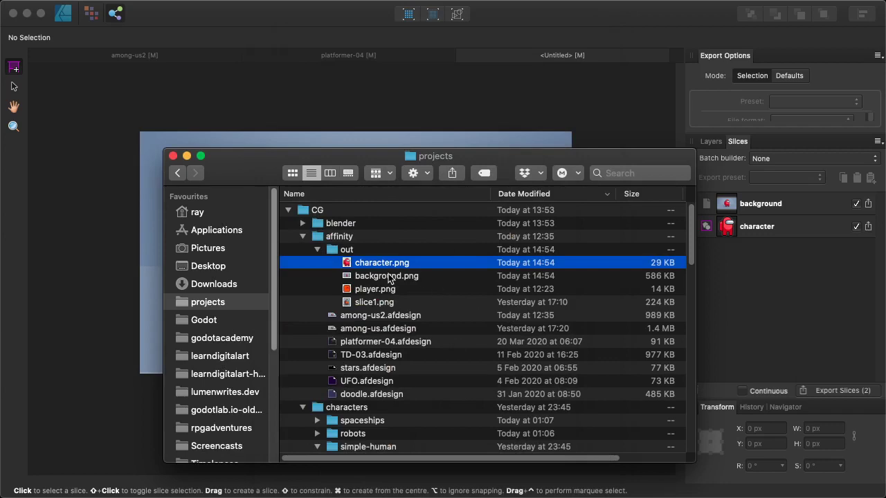
- Add a new scene tab in Godot and copy character.png from Finder into the project
mouse_move(427, 493)
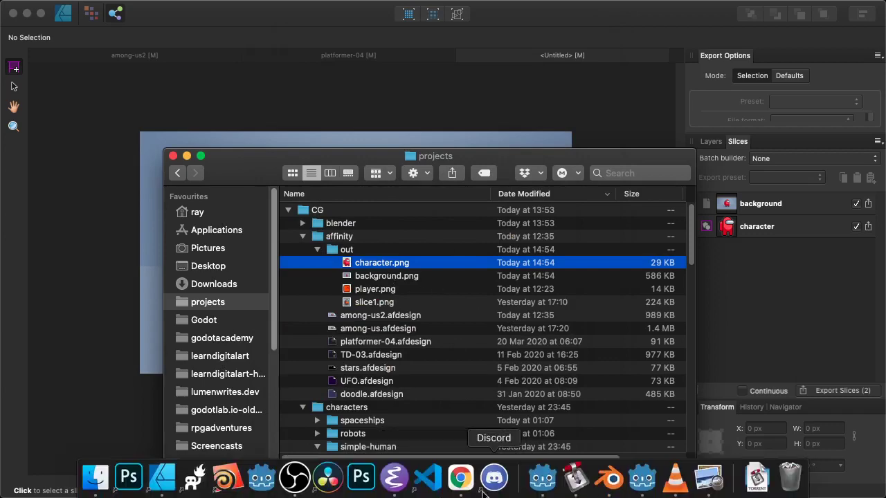
click(642, 477)
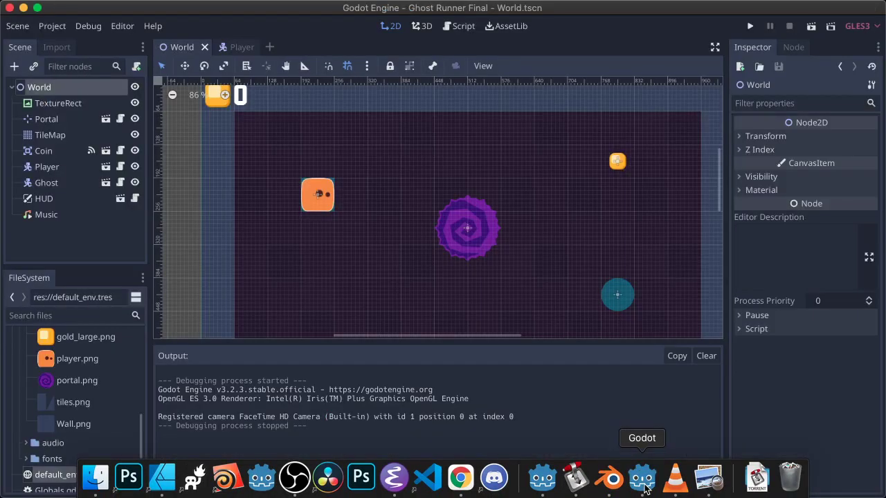
click(269, 46)
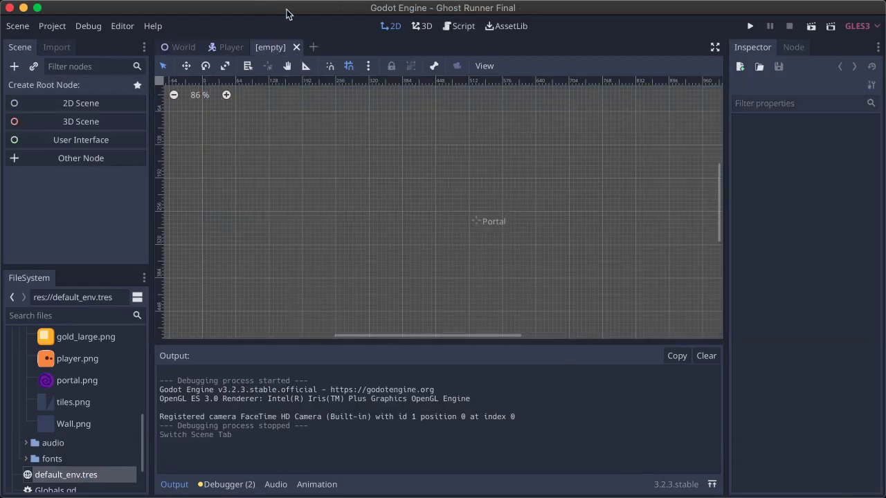
drag(286, 7, 583, 199)
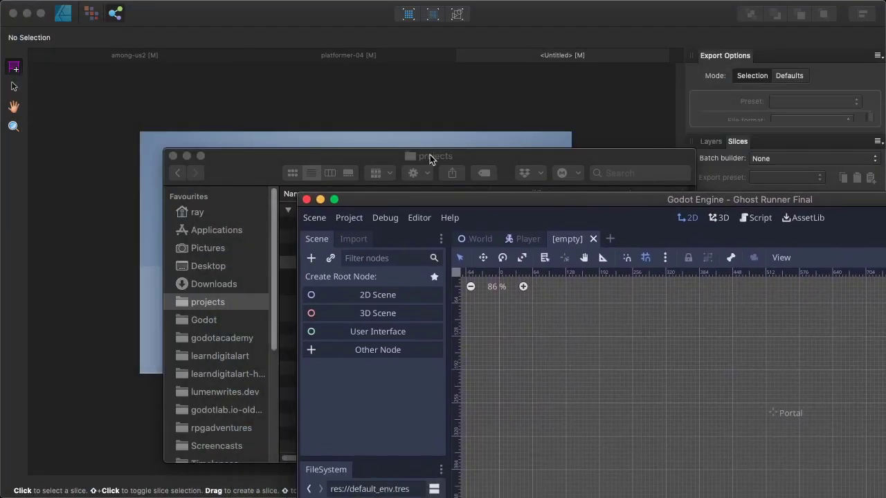
click(430, 154)
drag(440, 154, 229, 48)
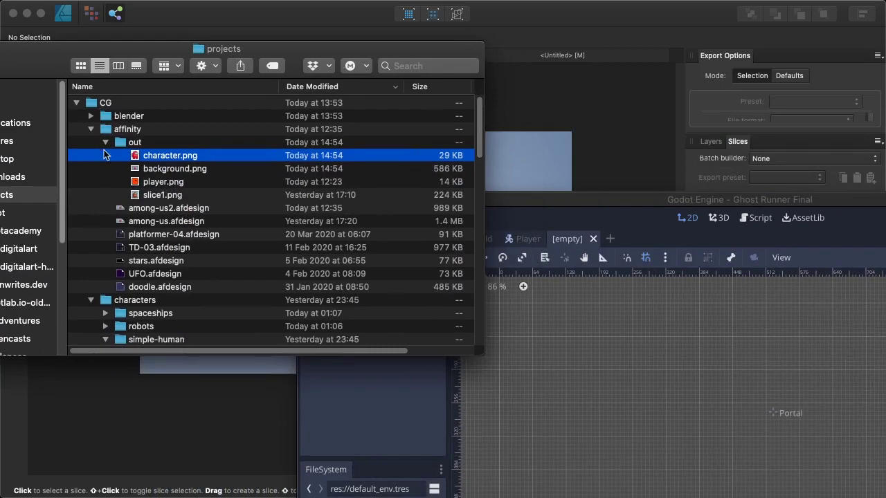
drag(157, 155, 658, 388)
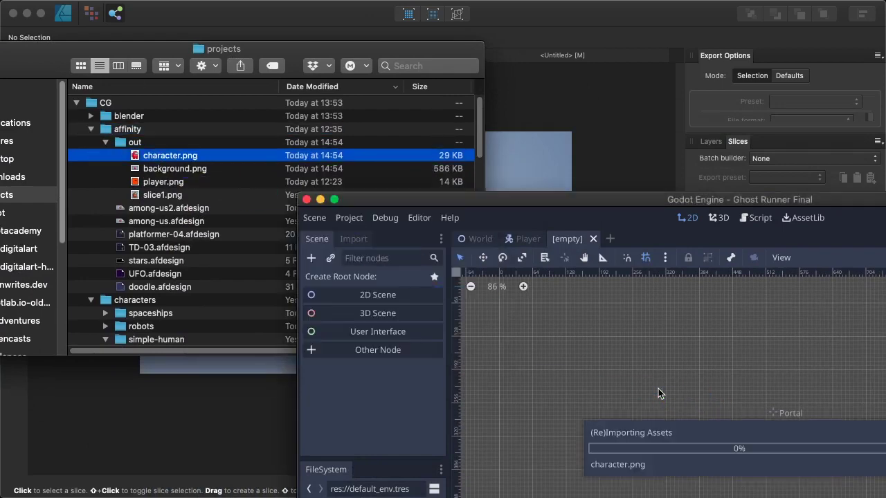
- Place character.png from the FileSystem dock into the 2D viewport as a sprite, centred in view
drag(532, 200, 311, 19)
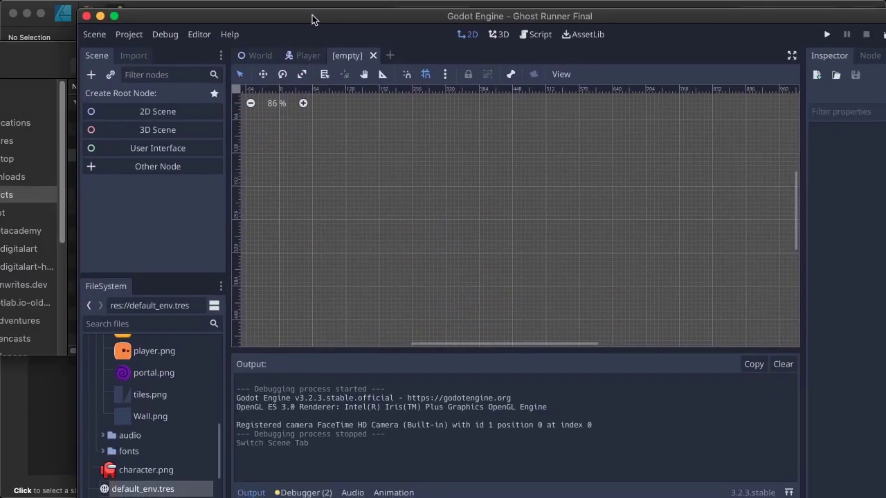
click(126, 472)
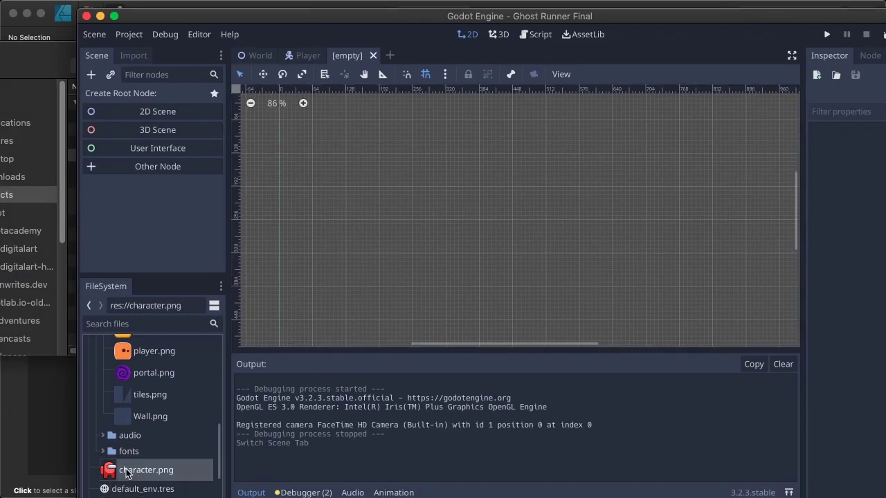
drag(127, 473, 514, 194)
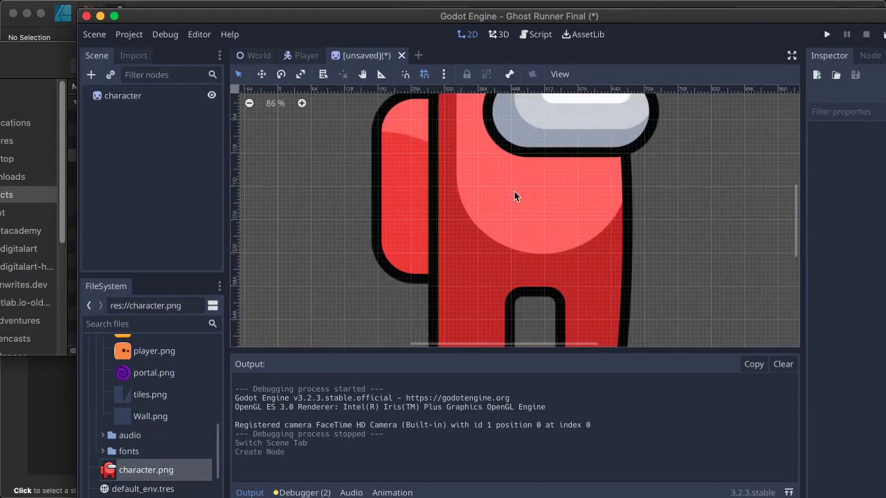
scroll(527, 214, down, 1)
scroll(569, 224, down, 2)
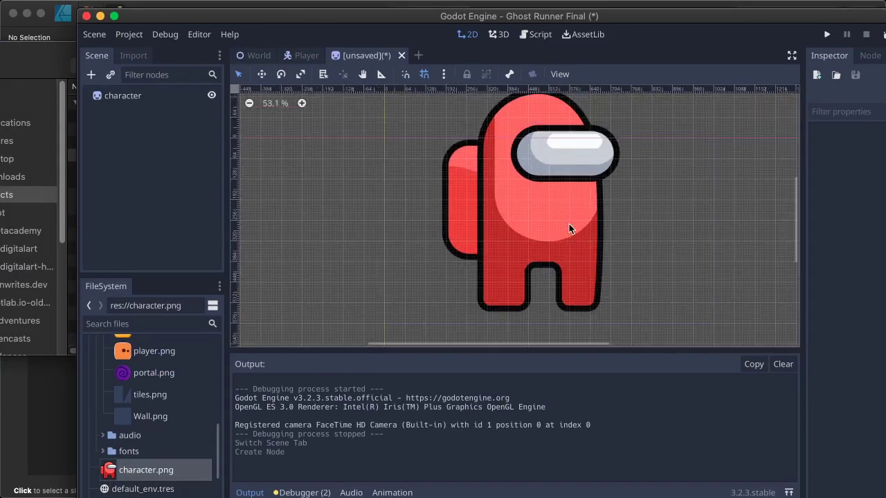
drag(569, 223, 554, 251)
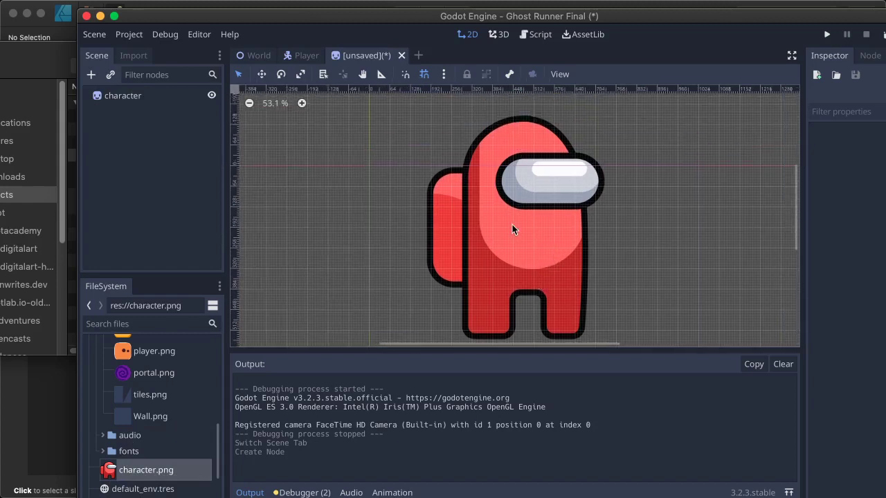